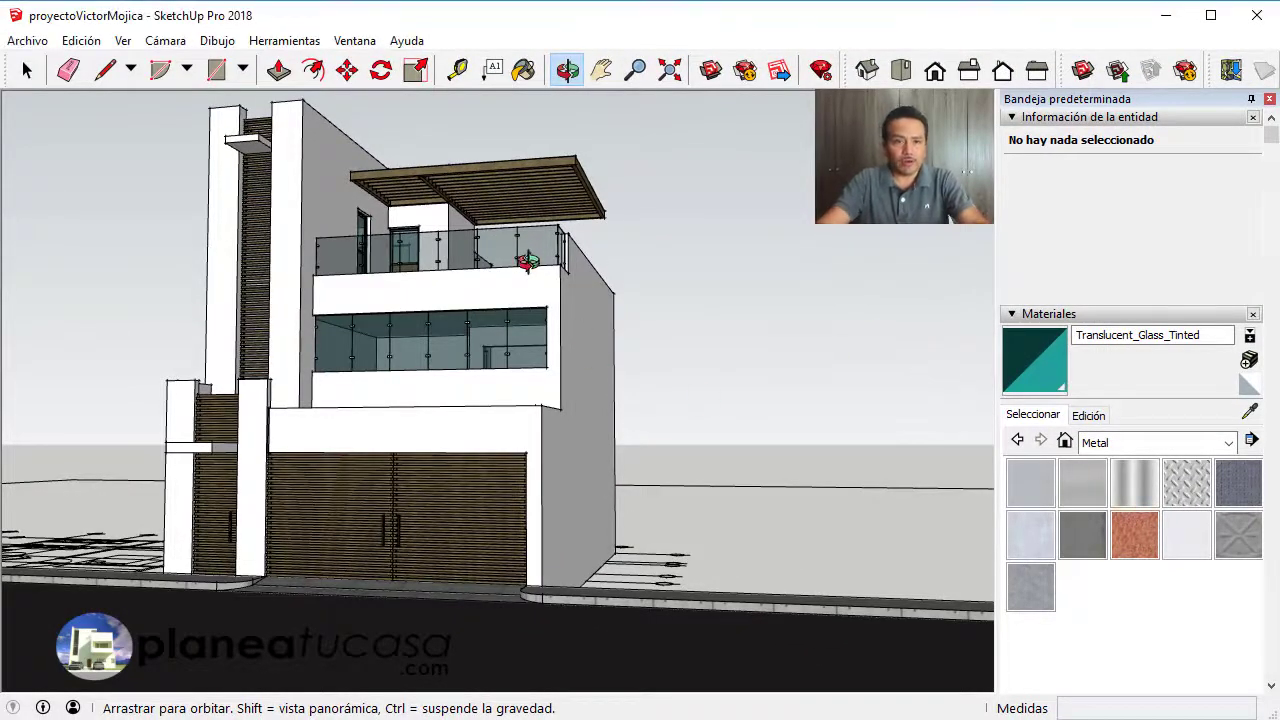
Step: Turn on the 2colindancias layer in the Capas tray and zoom out over the grass lot and street
{"action": "mouse_move", "coordinate": [527, 221]}
{"action": "left_mouse_down"}
{"action": "mouse_move", "coordinate": [491, 363]}
{"action": "mouse_move", "coordinate": [531, 451]}
{"action": "mouse_move", "coordinate": [454, 292]}
{"action": "left_mouse_up"}
{"action": "scroll", "coordinate": [454, 292], "scroll_direction": "up", "scroll_amount": 2}
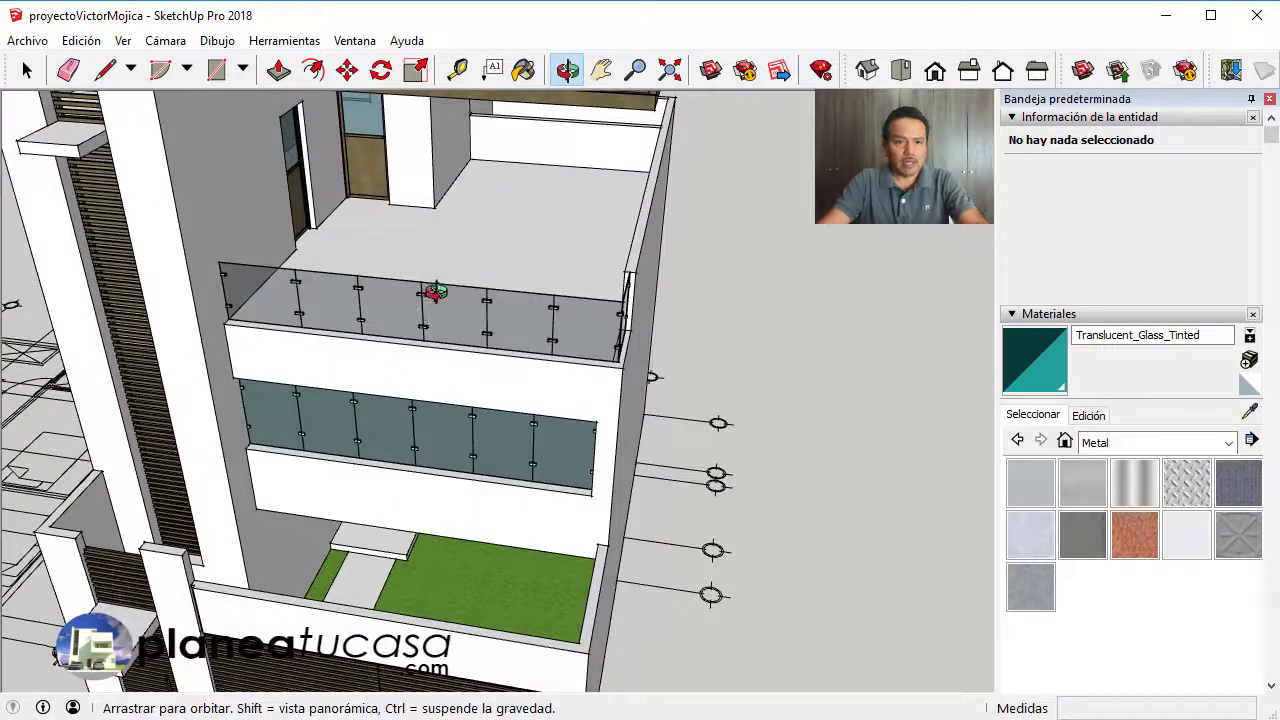
{"action": "scroll", "coordinate": [480, 334], "scroll_direction": "down", "scroll_amount": 2}
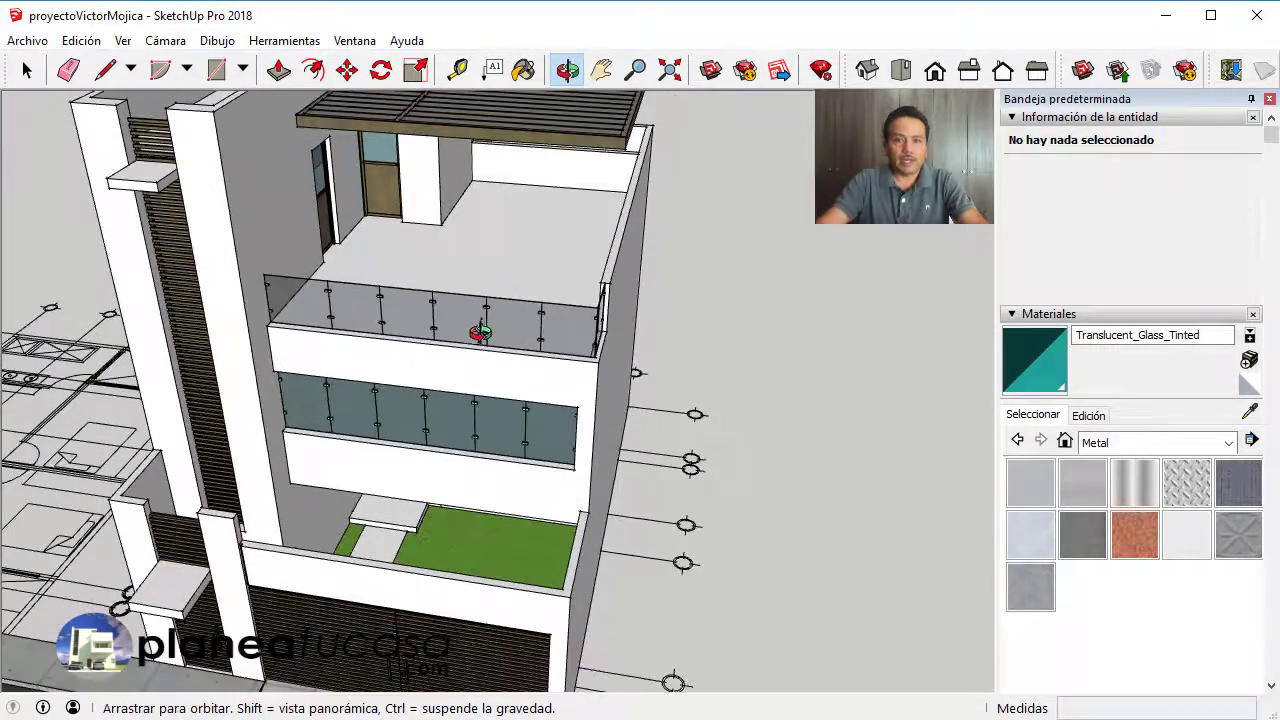
{"action": "left_click", "coordinate": [1013, 316]}
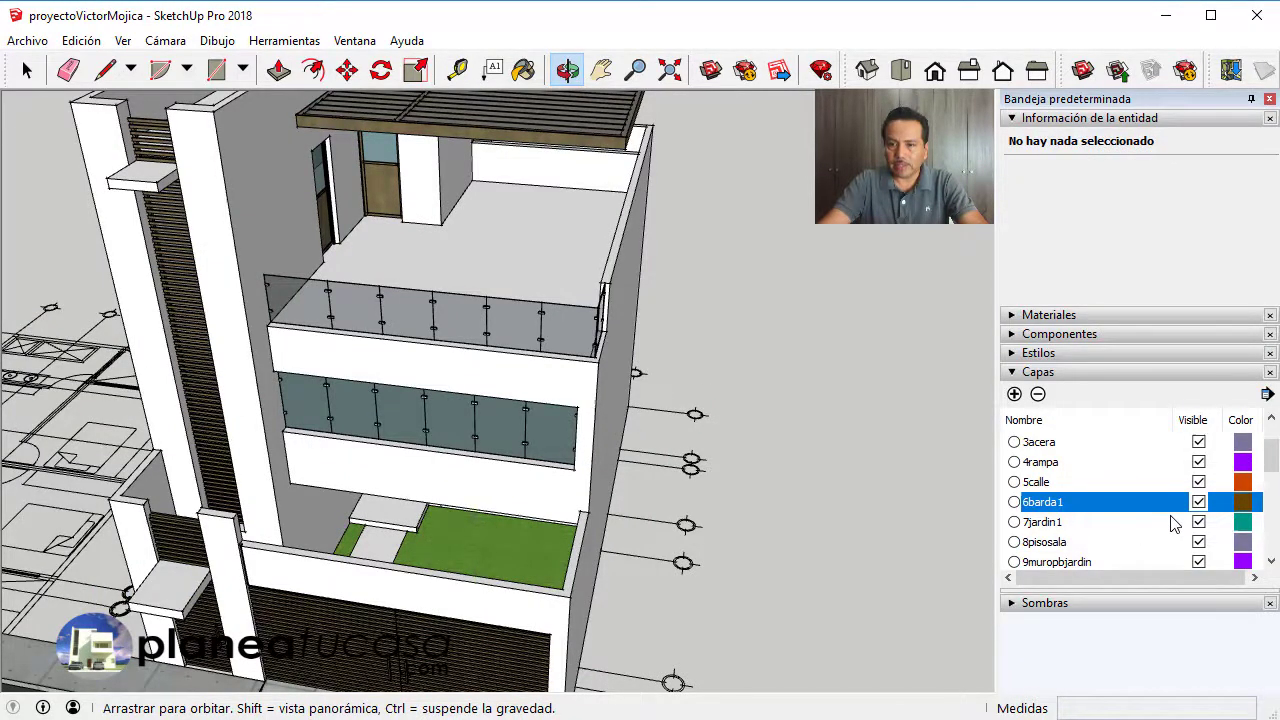
{"action": "scroll", "coordinate": [1175, 525], "scroll_direction": "up", "scroll_amount": 1}
{"action": "left_click", "coordinate": [1199, 483]}
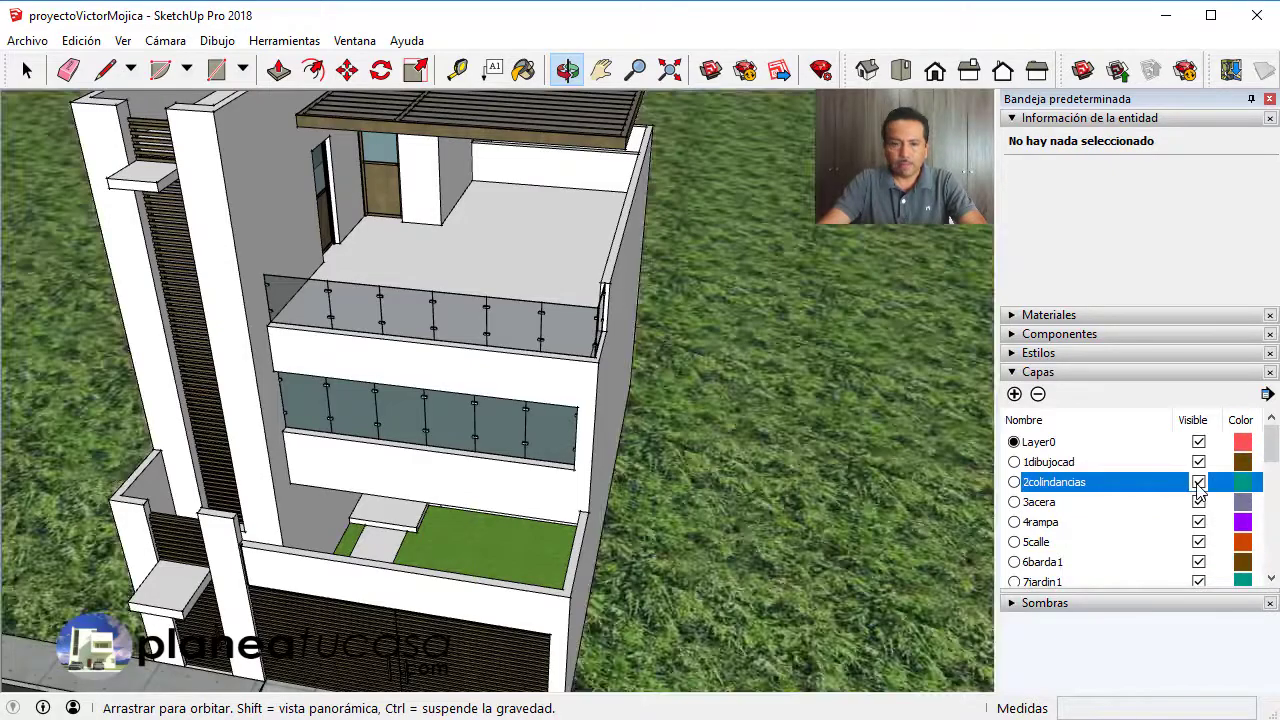
{"action": "scroll", "coordinate": [616, 300], "scroll_direction": "down", "scroll_amount": 3}
{"action": "scroll", "coordinate": [624, 378], "scroll_direction": "down", "scroll_amount": 2}
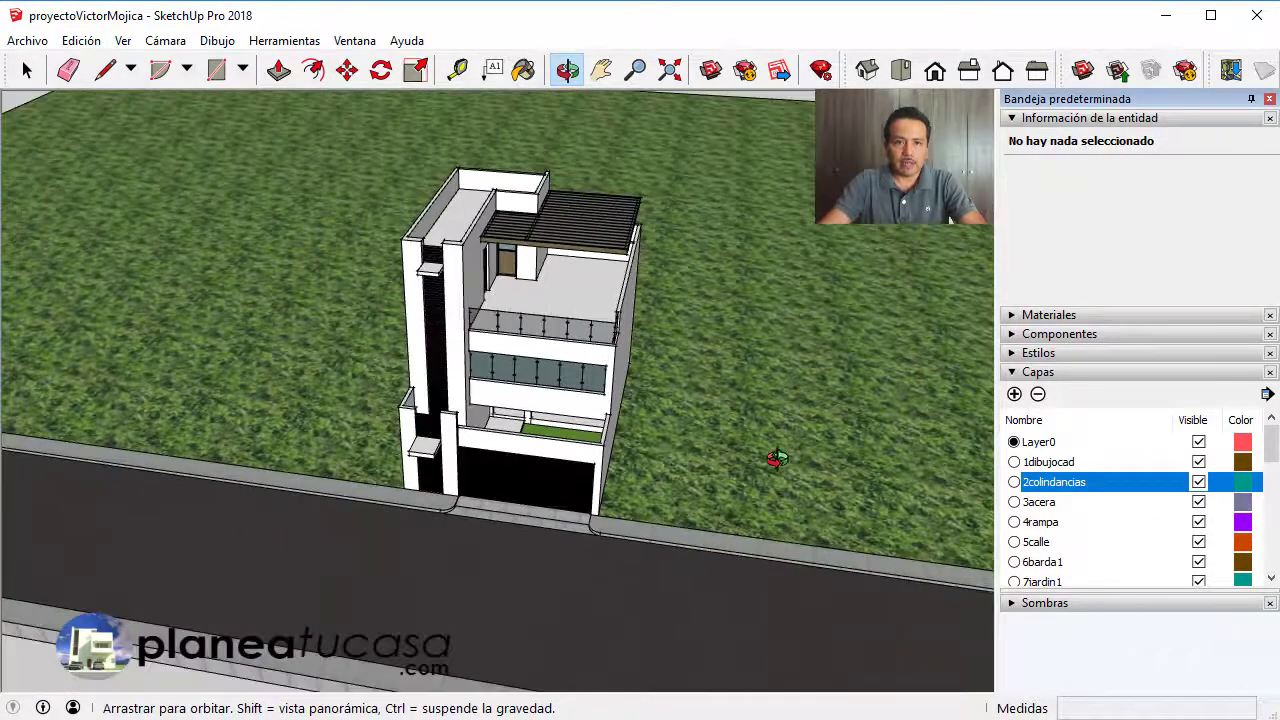
{"action": "mouse_move", "coordinate": [779, 452]}
{"action": "left_mouse_down"}
{"action": "mouse_move", "coordinate": [754, 249]}
{"action": "mouse_move", "coordinate": [677, 306]}
{"action": "mouse_move", "coordinate": [671, 366]}
{"action": "mouse_move", "coordinate": [591, 262]}
{"action": "left_mouse_up"}
{"action": "scroll", "coordinate": [591, 262], "scroll_direction": "up", "scroll_amount": 2}
{"action": "scroll", "coordinate": [585, 248], "scroll_direction": "up", "scroll_amount": 2}
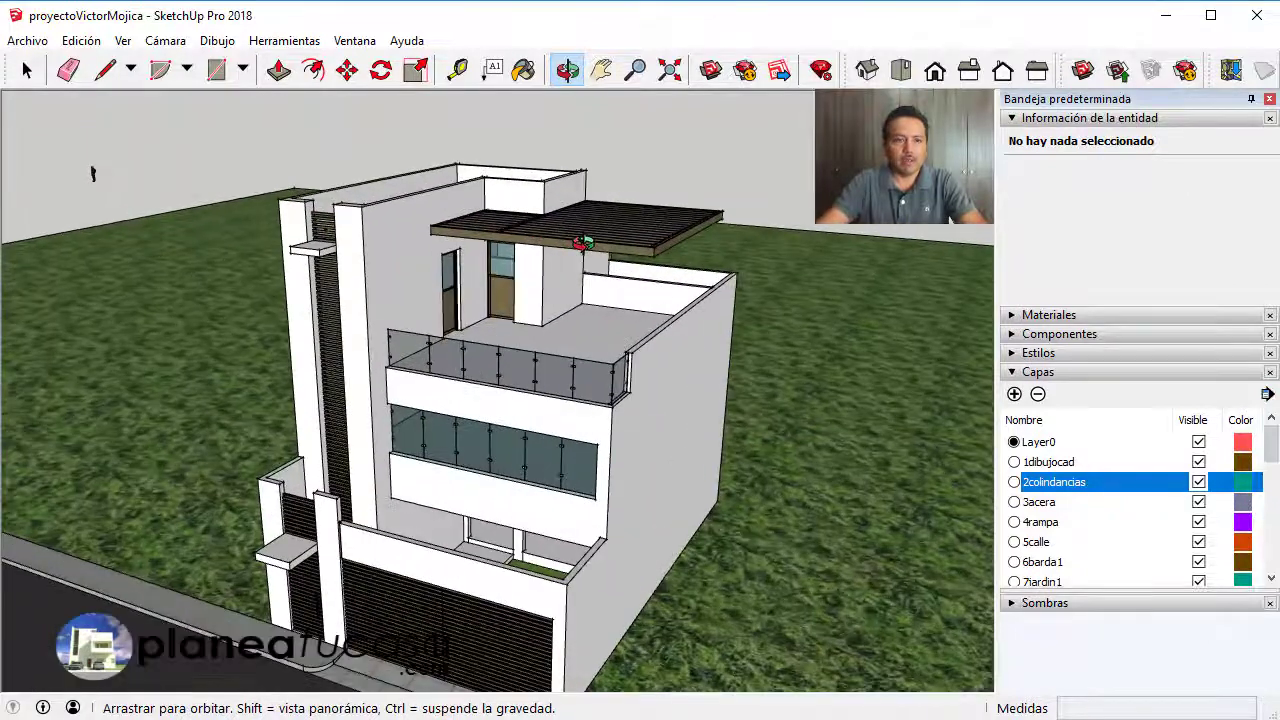
Step: Search 3D Warehouse for 'mujer'
{"action": "left_click", "coordinate": [714, 78]}
{"action": "left_click", "coordinate": [714, 78]}
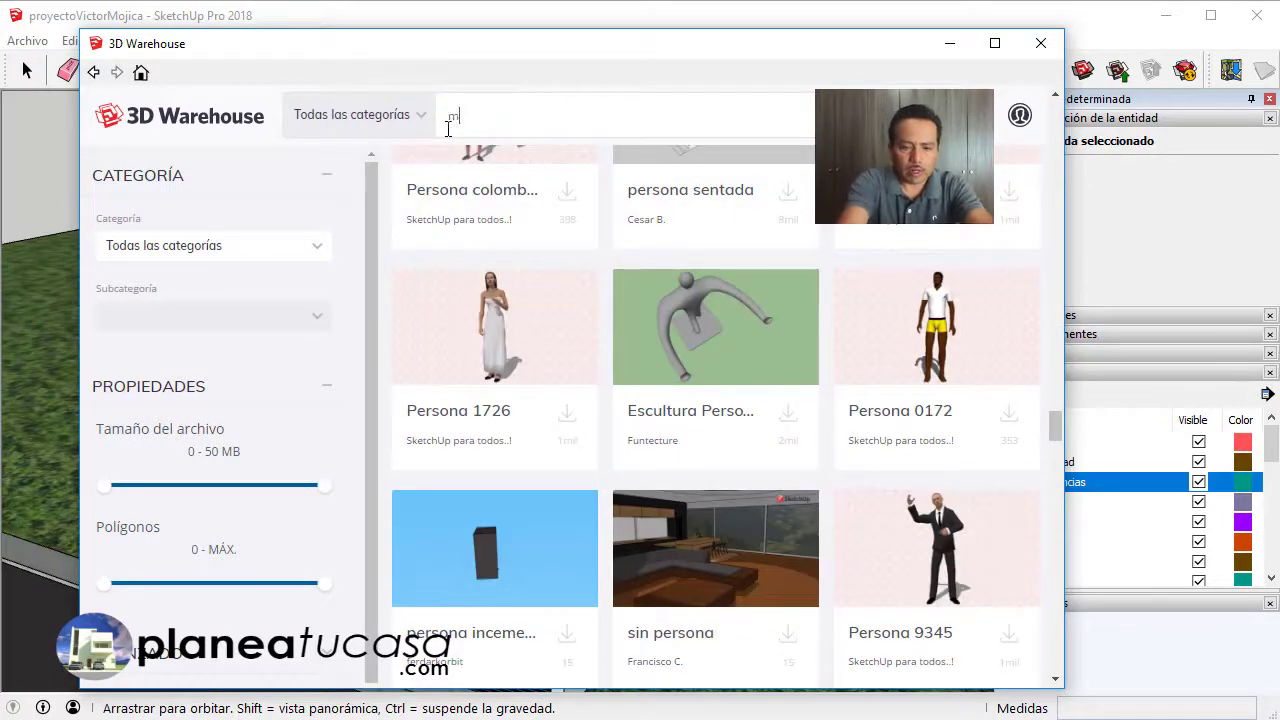
{"action": "type", "text": "mujer"}
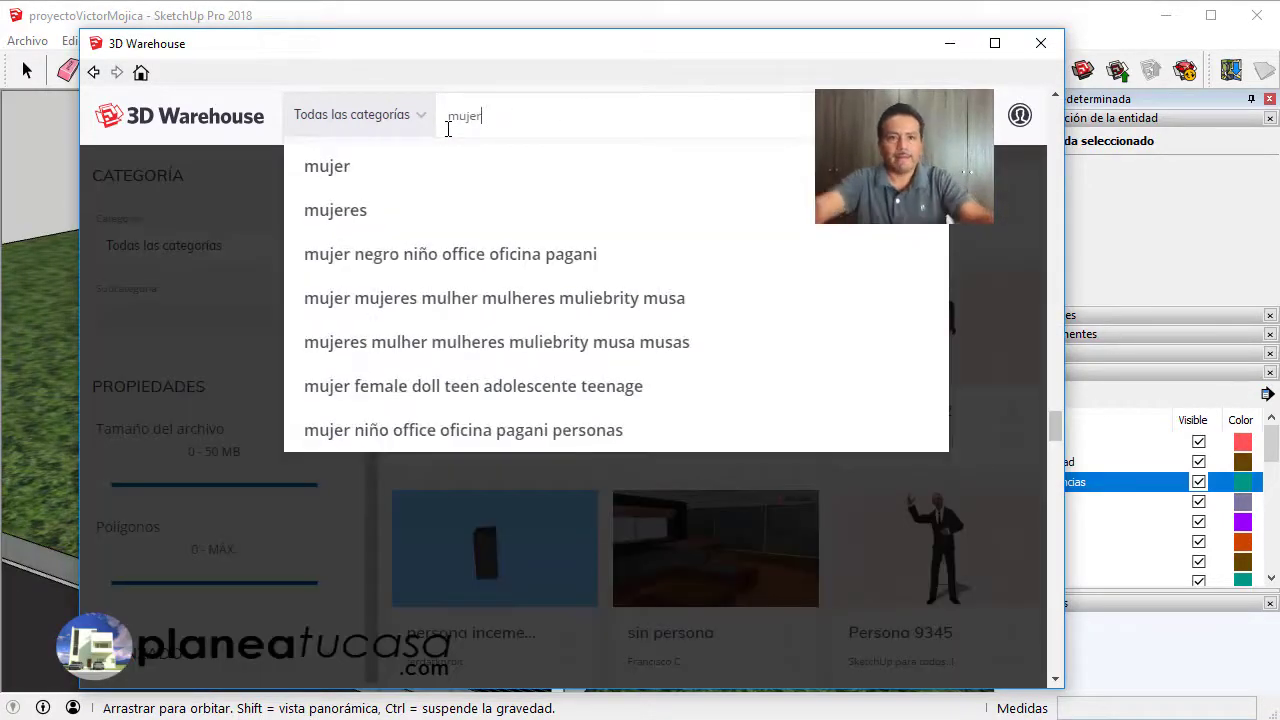
{"action": "key", "text": "Return"}
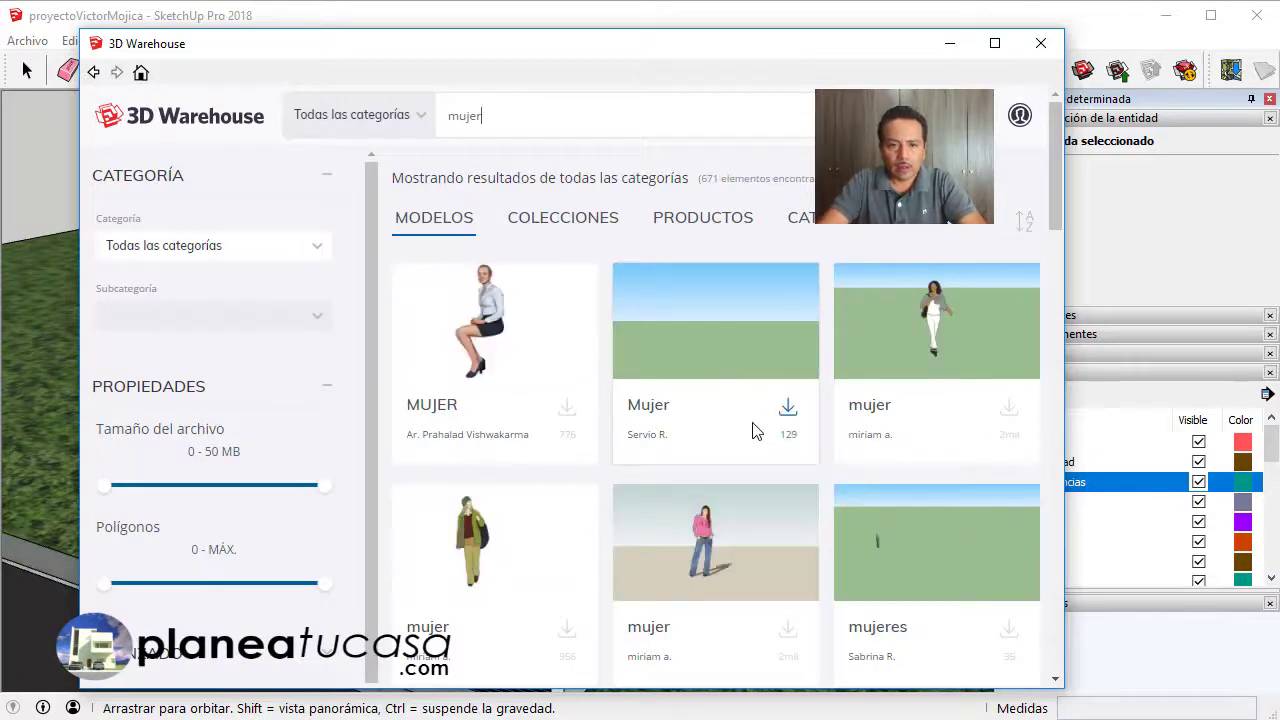
Step: Scroll through the mujer results to find the MUJER 3D 5 model
{"action": "scroll", "coordinate": [755, 430], "scroll_direction": "down", "scroll_amount": 1}
{"action": "scroll", "coordinate": [755, 430], "scroll_direction": "down", "scroll_amount": 2}
{"action": "scroll", "coordinate": [755, 430], "scroll_direction": "down", "scroll_amount": 1}
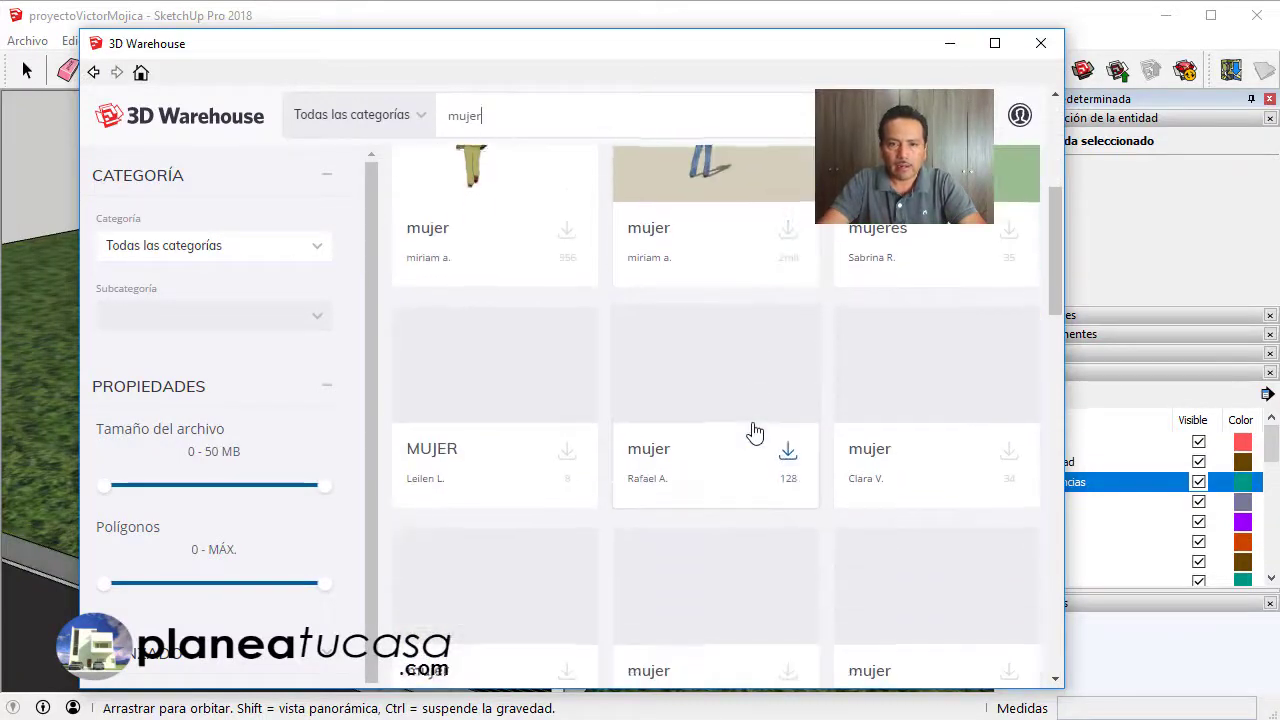
{"action": "scroll", "coordinate": [755, 432], "scroll_direction": "up", "scroll_amount": 1}
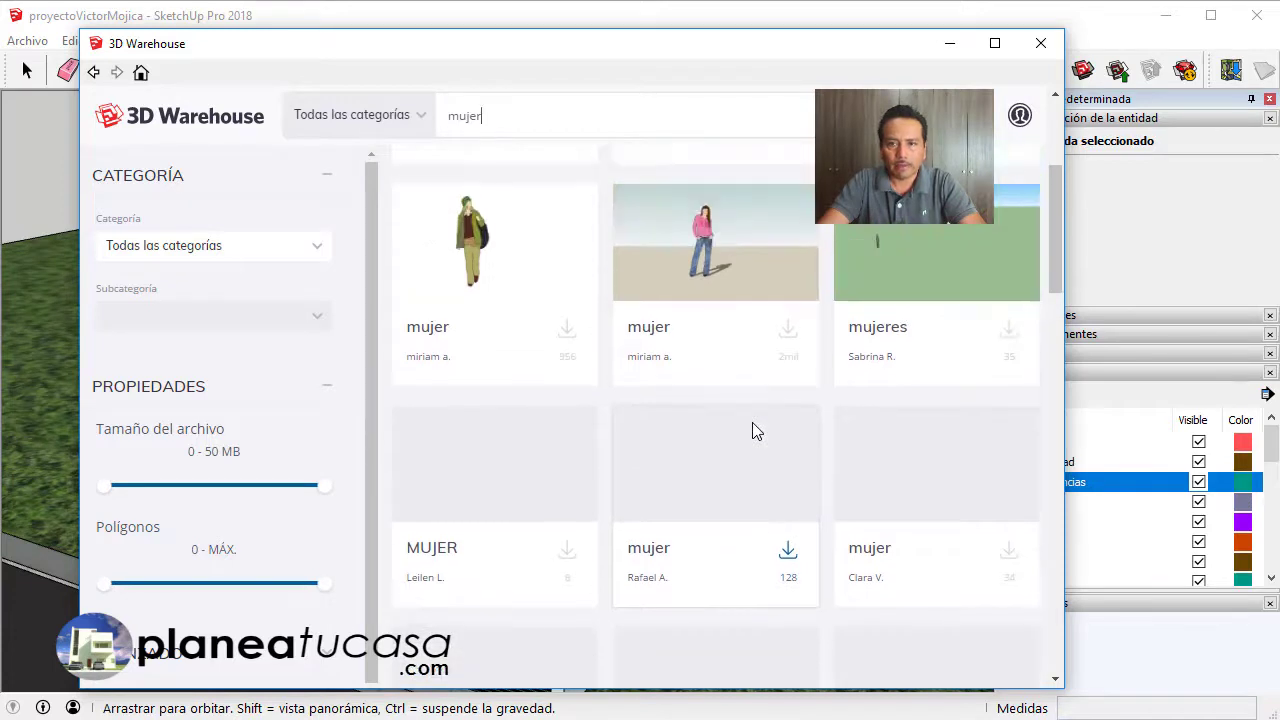
{"action": "scroll", "coordinate": [755, 430], "scroll_direction": "down", "scroll_amount": 2}
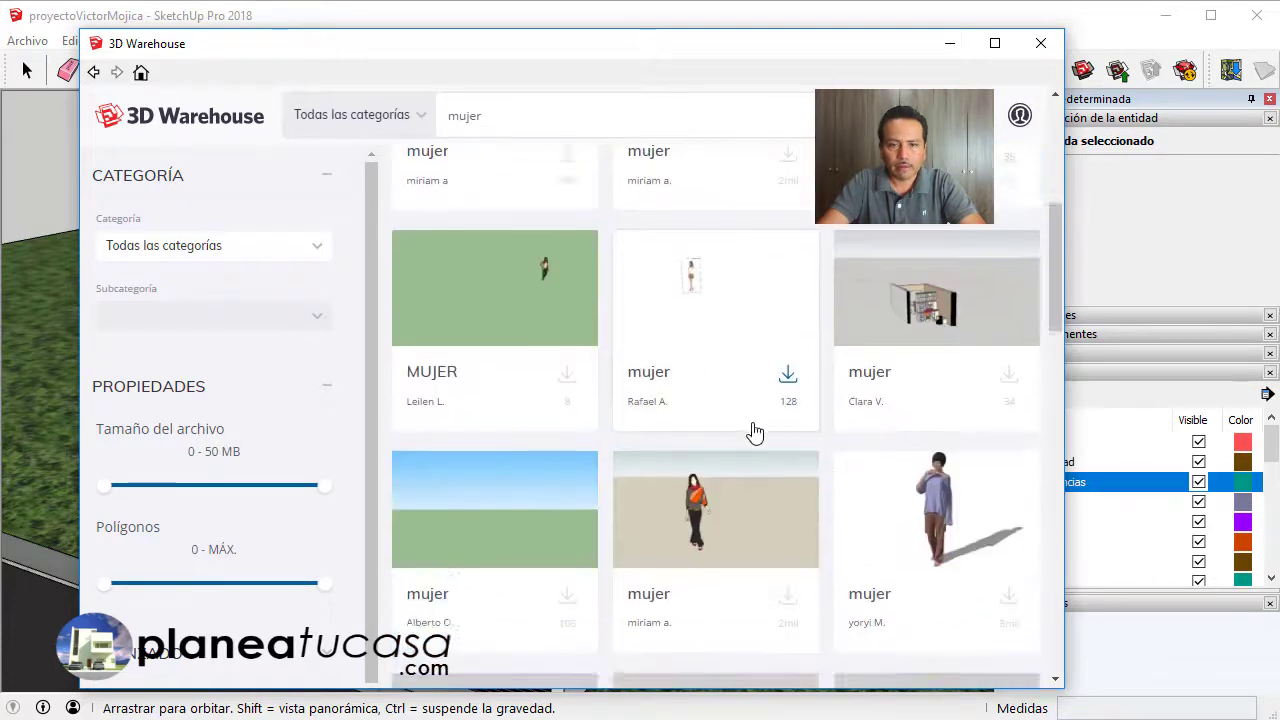
{"action": "scroll", "coordinate": [755, 420], "scroll_direction": "down", "scroll_amount": 3}
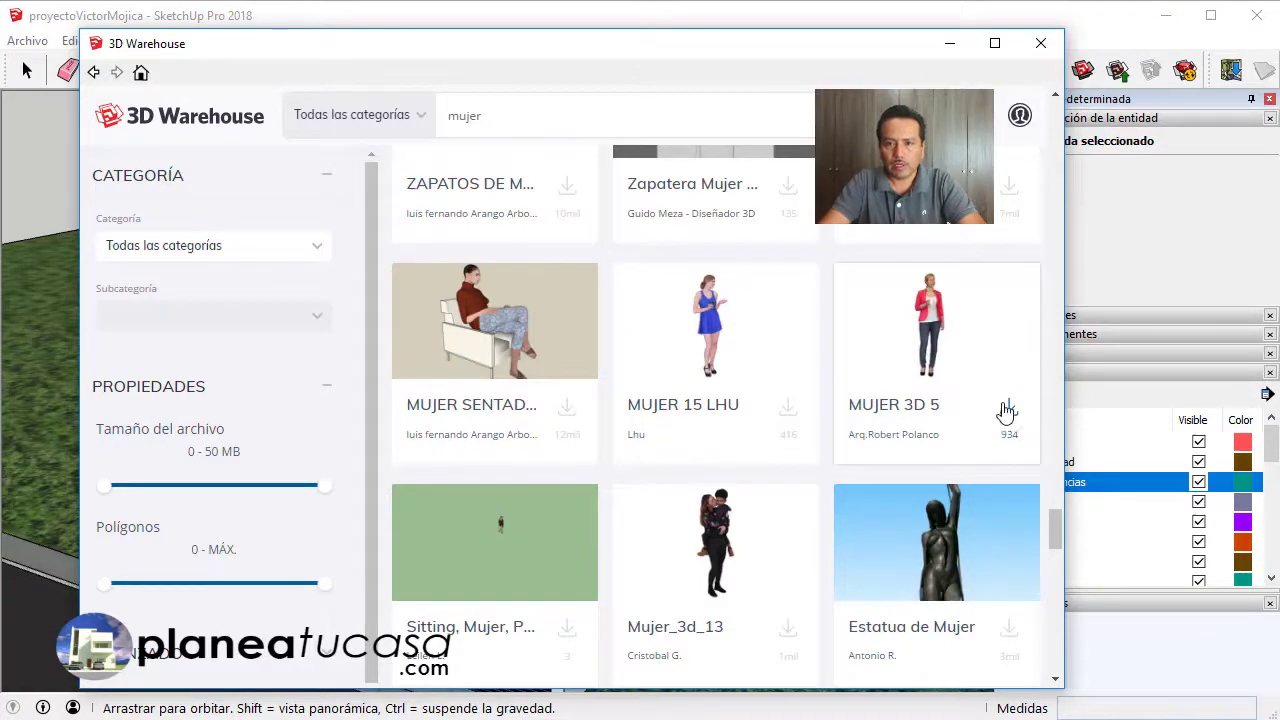
{"action": "scroll", "coordinate": [958, 345], "scroll_direction": "up", "scroll_amount": 1}
Step: Download MUJER 3D 5 and choose Sí to load it directly into the model
{"action": "left_click", "coordinate": [957, 349]}
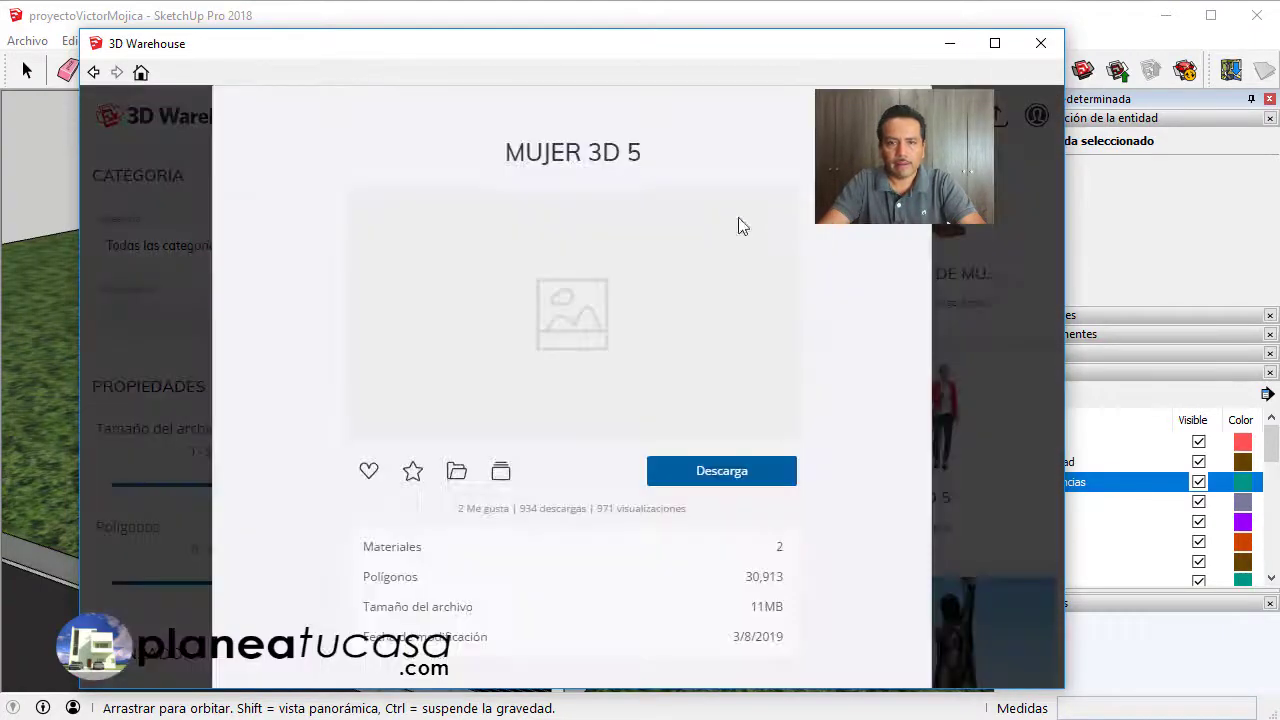
{"action": "left_click", "coordinate": [735, 480]}
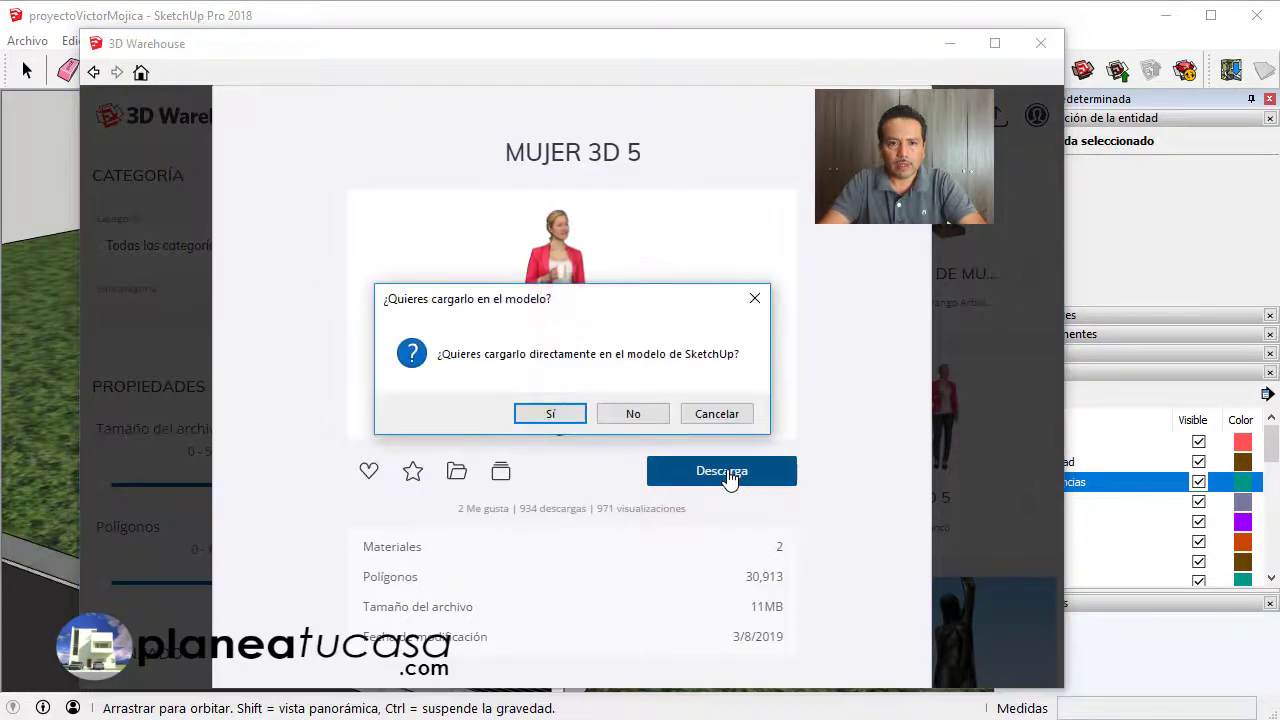
{"action": "left_click", "coordinate": [559, 415]}
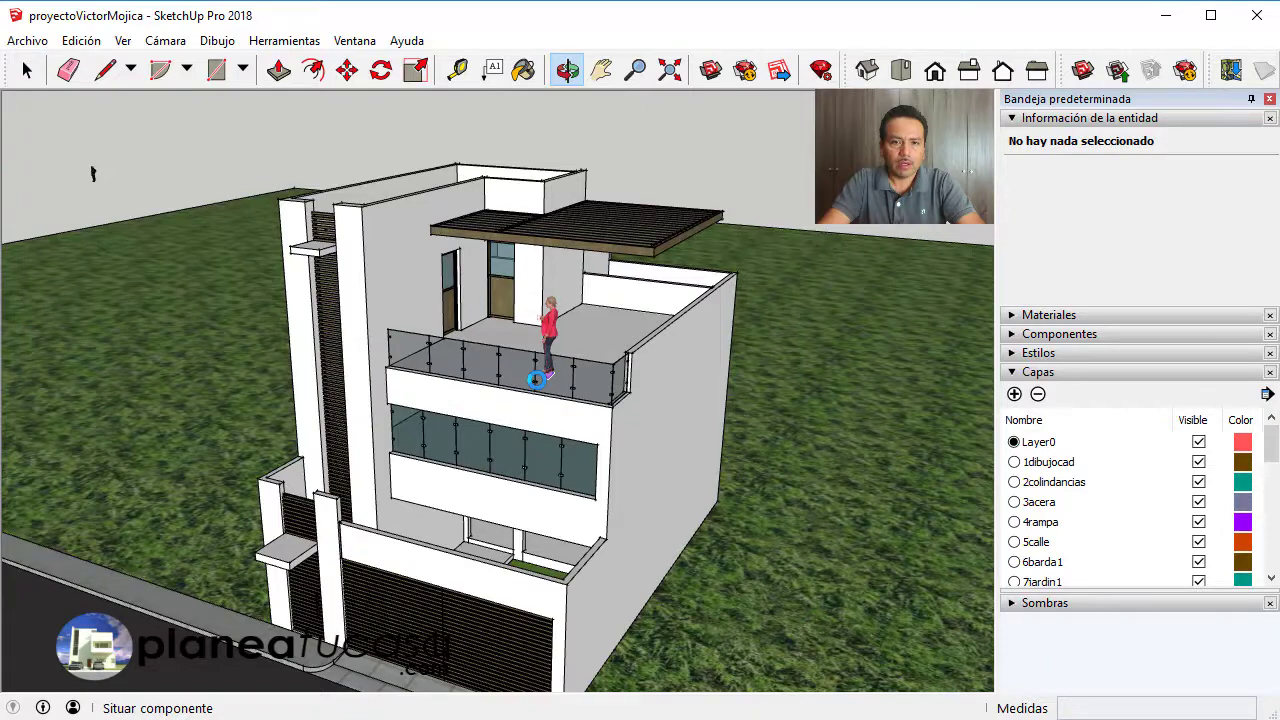
Step: Place the MUJER 3D 5 woman on the upper terrace floor and orbit to view the balcony
{"action": "scroll", "coordinate": [537, 379], "scroll_direction": "up", "scroll_amount": 1}
{"action": "scroll", "coordinate": [537, 379], "scroll_direction": "up", "scroll_amount": 1}
{"action": "scroll", "coordinate": [537, 380], "scroll_direction": "up", "scroll_amount": 2}
{"action": "scroll", "coordinate": [537, 381], "scroll_direction": "up", "scroll_amount": 2}
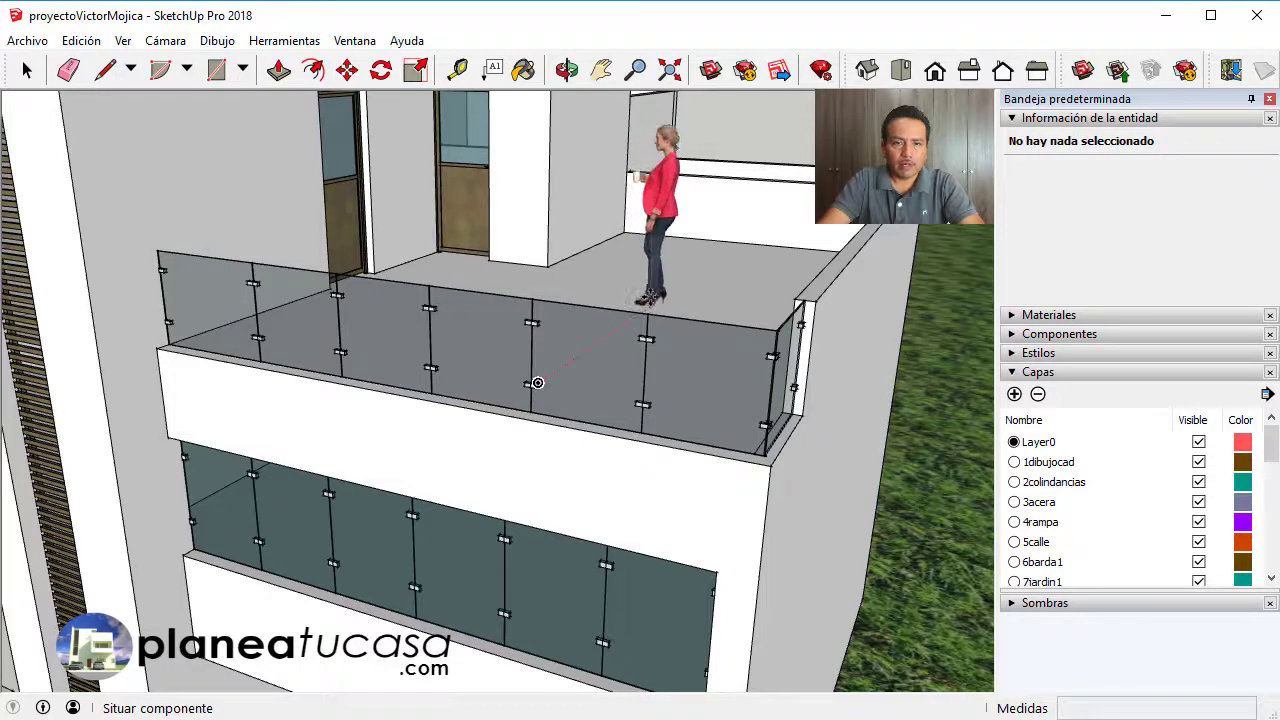
{"action": "scroll", "coordinate": [715, 300], "scroll_direction": "up", "scroll_amount": 2}
{"action": "scroll", "coordinate": [720, 300], "scroll_direction": "up", "scroll_amount": 2}
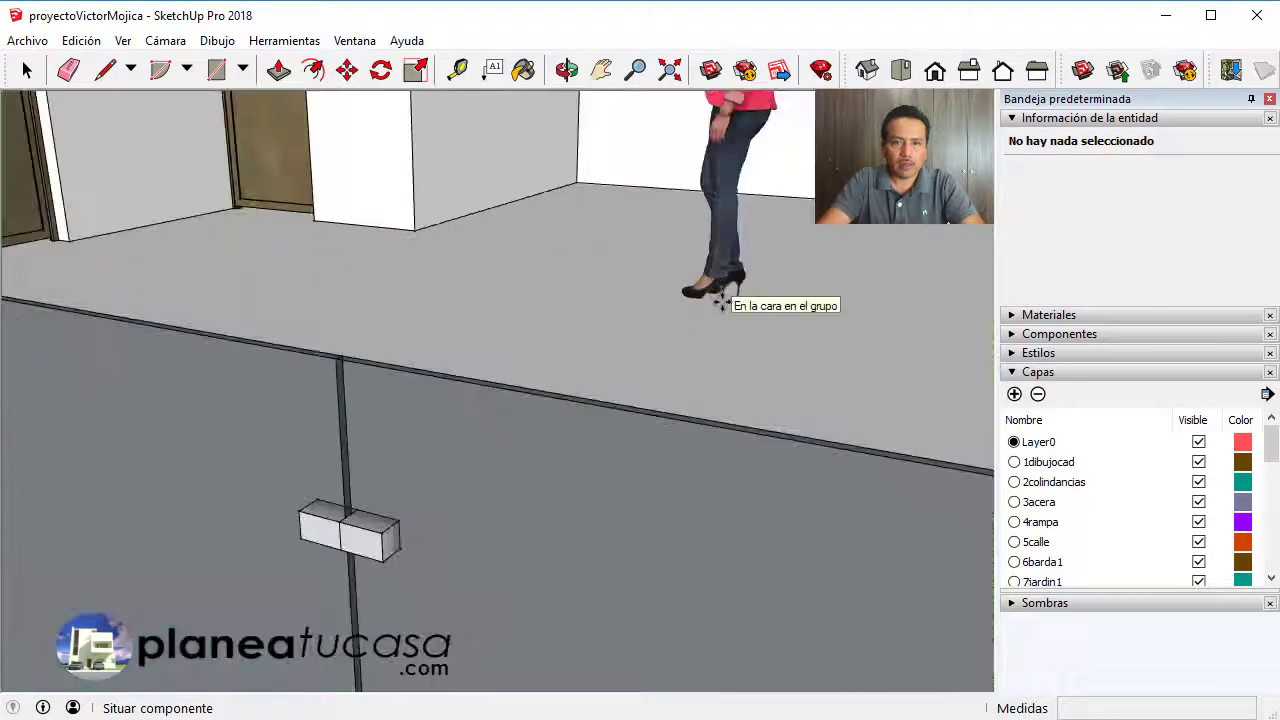
{"action": "left_click", "coordinate": [715, 316]}
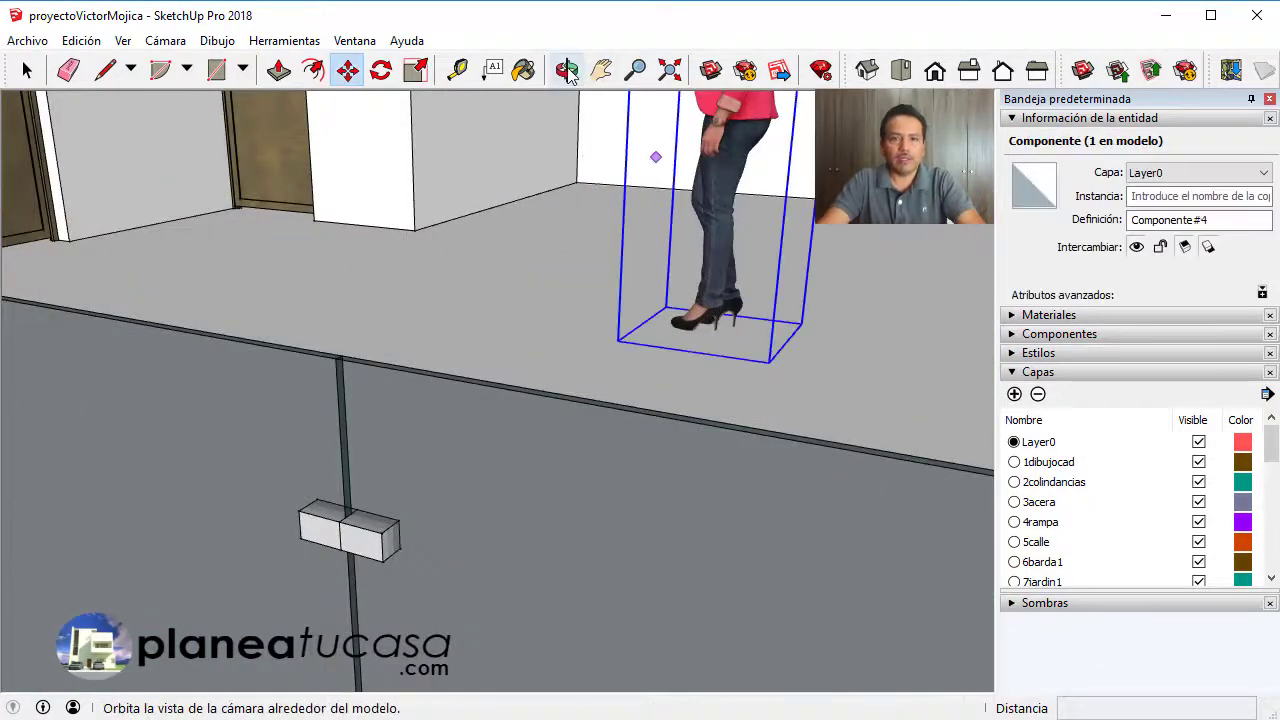
{"action": "left_click", "coordinate": [567, 72]}
{"action": "mouse_move", "coordinate": [577, 297]}
{"action": "left_mouse_down"}
{"action": "mouse_move", "coordinate": [486, 257]}
{"action": "mouse_move", "coordinate": [717, 297]}
{"action": "mouse_move", "coordinate": [686, 434]}
{"action": "mouse_move", "coordinate": [663, 180]}
{"action": "left_mouse_up"}
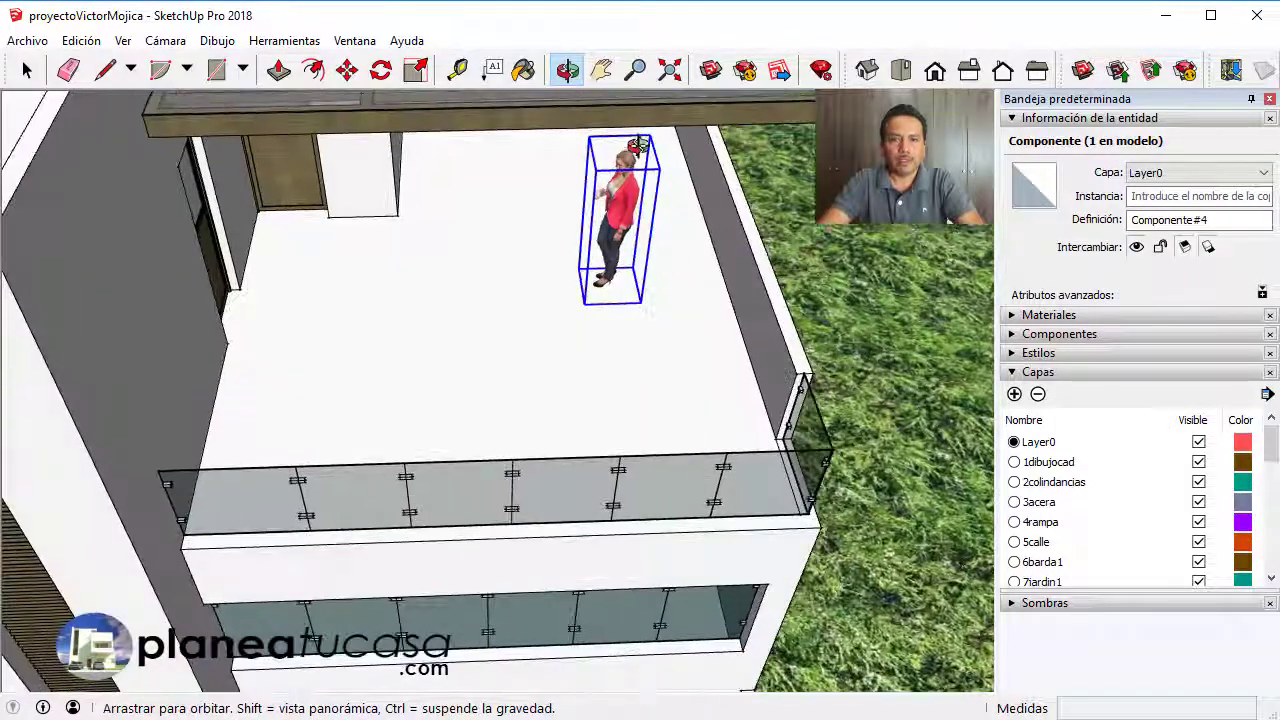
{"action": "scroll", "coordinate": [638, 143], "scroll_direction": "up", "scroll_amount": 2}
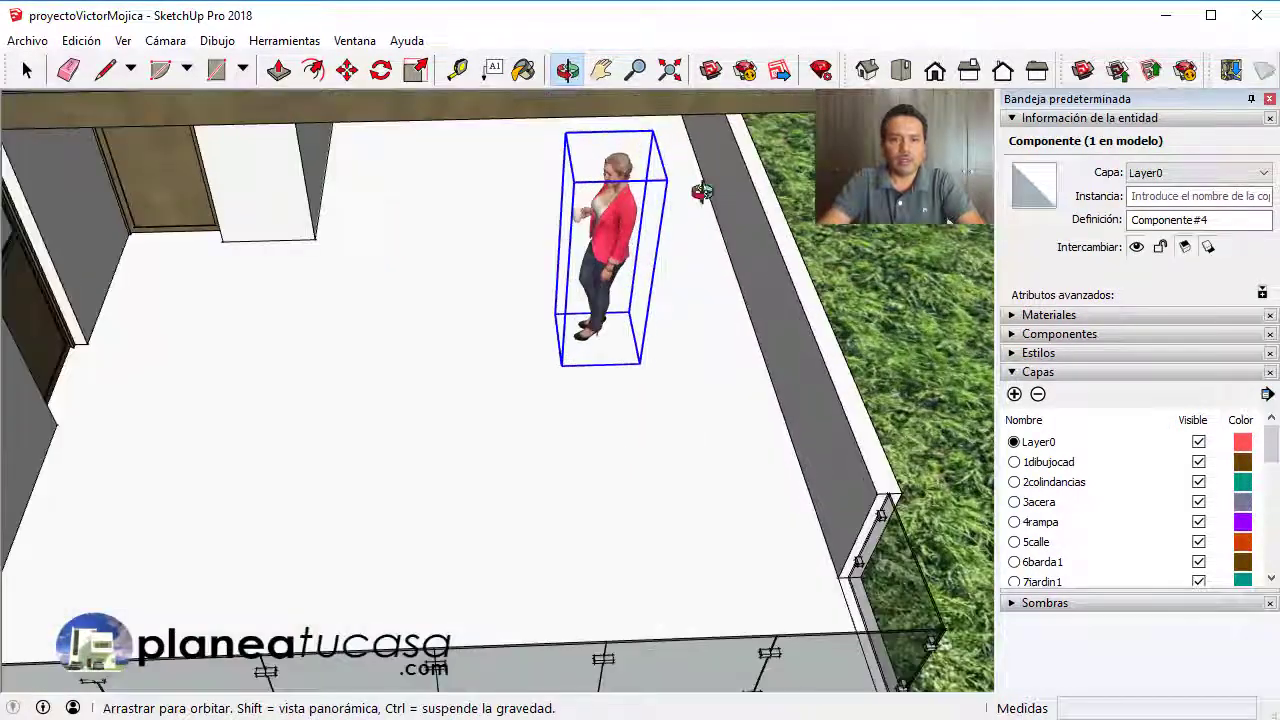
Step: Rotate the woman figure 90 degrees around her position, aligned to the green axis
{"action": "left_click", "coordinate": [376, 74]}
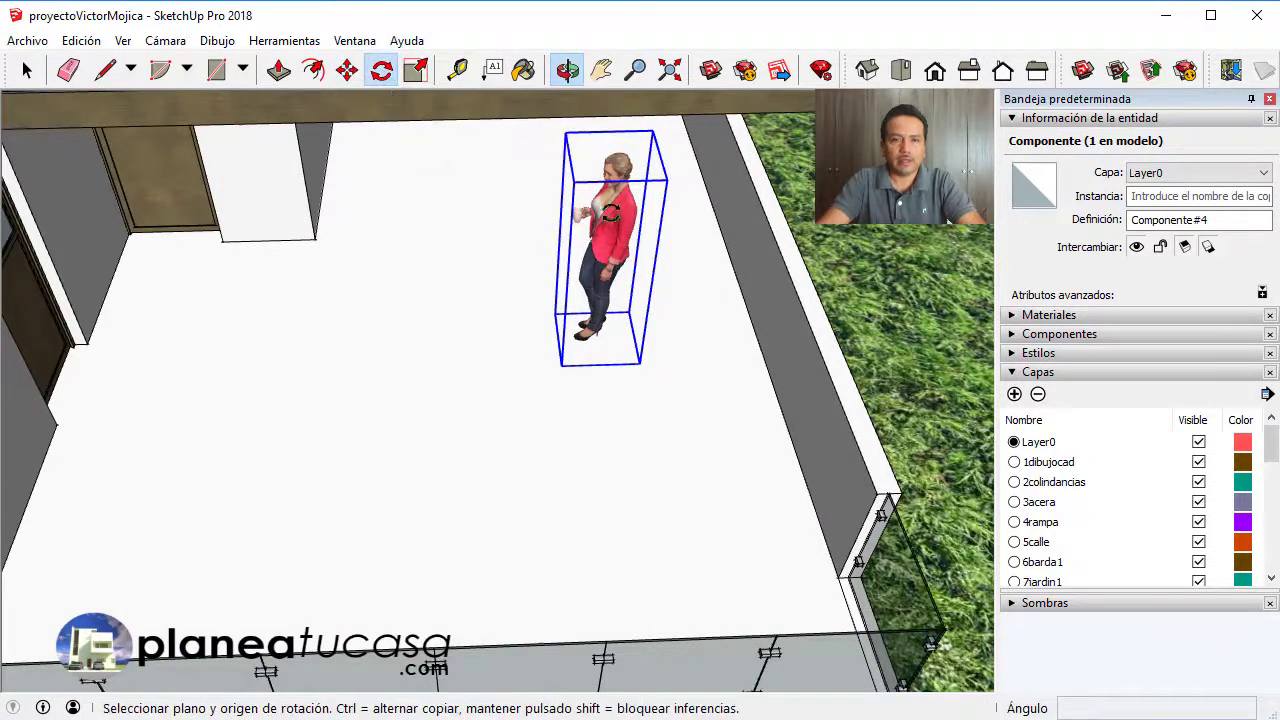
{"action": "left_click", "coordinate": [535, 157]}
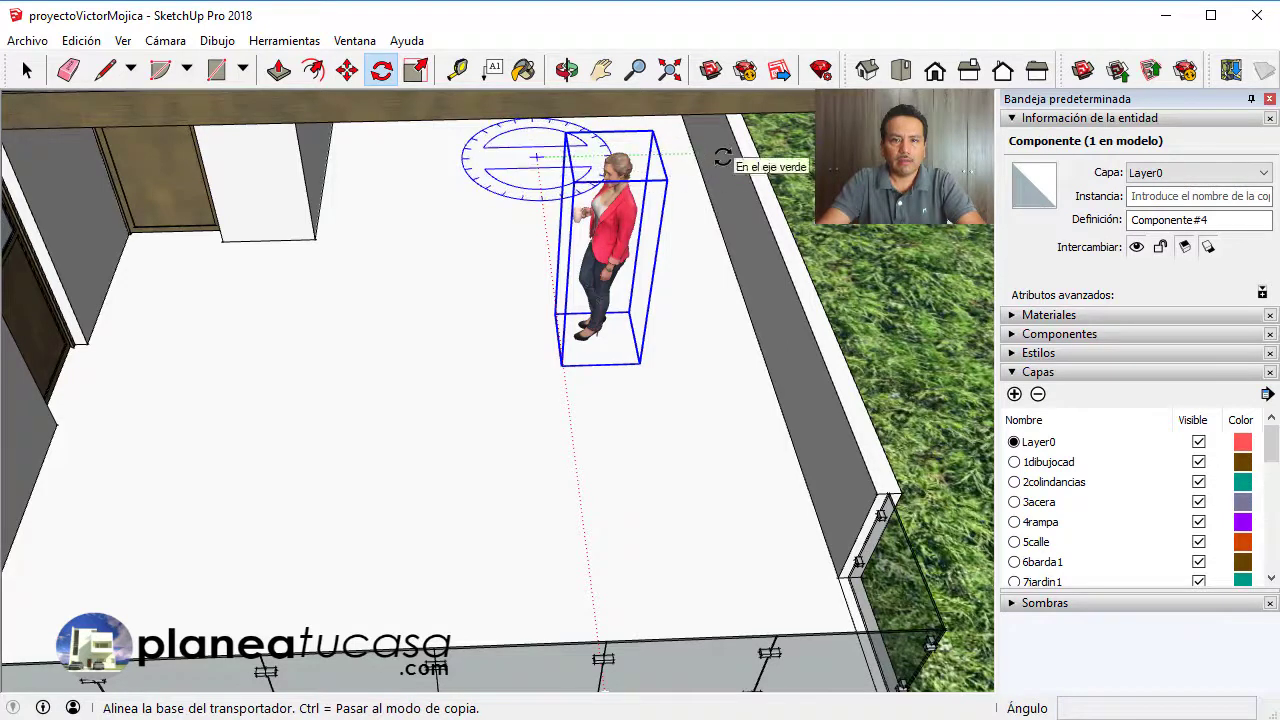
{"action": "left_click", "coordinate": [722, 157]}
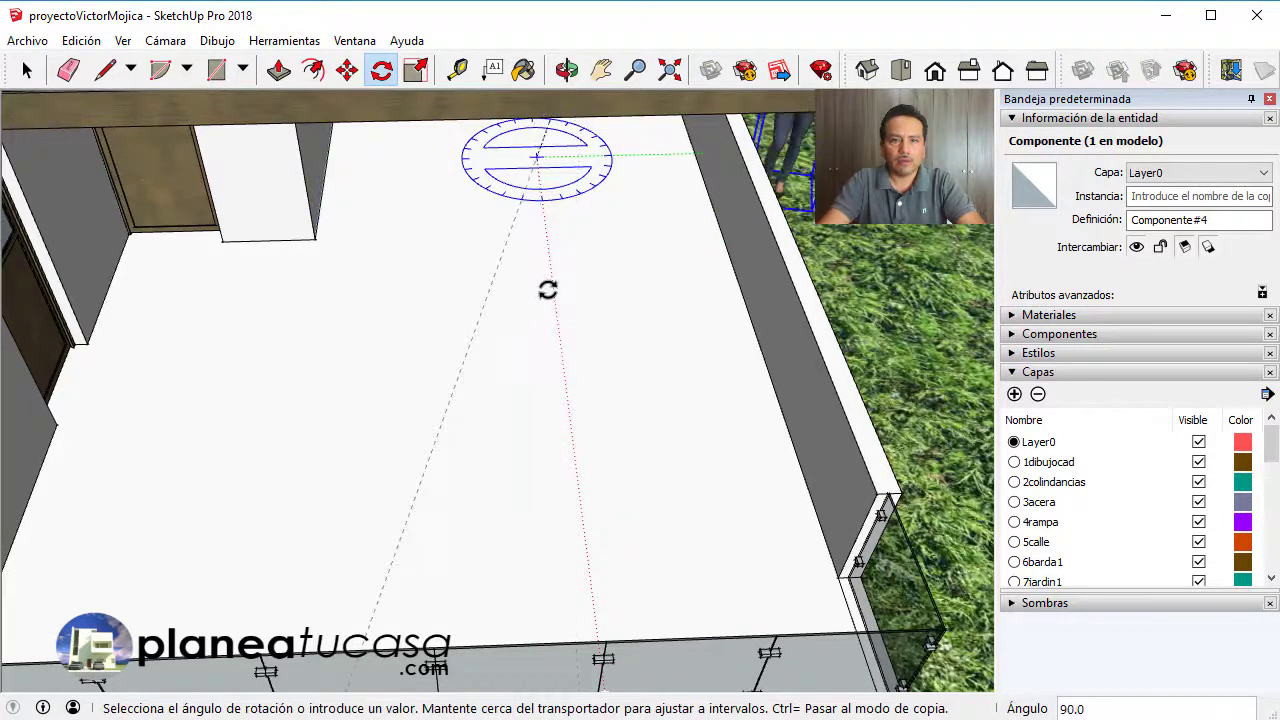
{"action": "scroll", "coordinate": [548, 290], "scroll_direction": "down", "scroll_amount": 2}
{"action": "scroll", "coordinate": [548, 290], "scroll_direction": "down", "scroll_amount": 2}
{"action": "scroll", "coordinate": [548, 290], "scroll_direction": "down", "scroll_amount": 1}
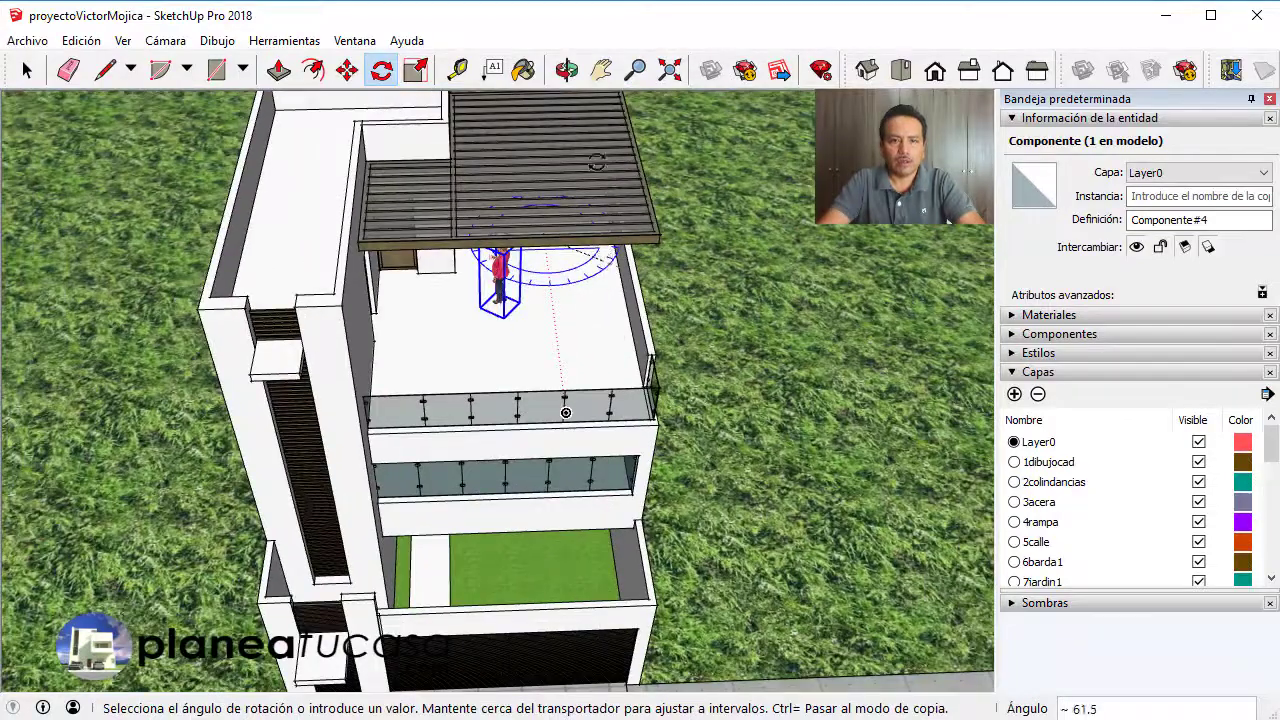
{"action": "scroll", "coordinate": [590, 175], "scroll_direction": "down", "scroll_amount": 1}
{"action": "scroll", "coordinate": [580, 195], "scroll_direction": "down", "scroll_amount": 1}
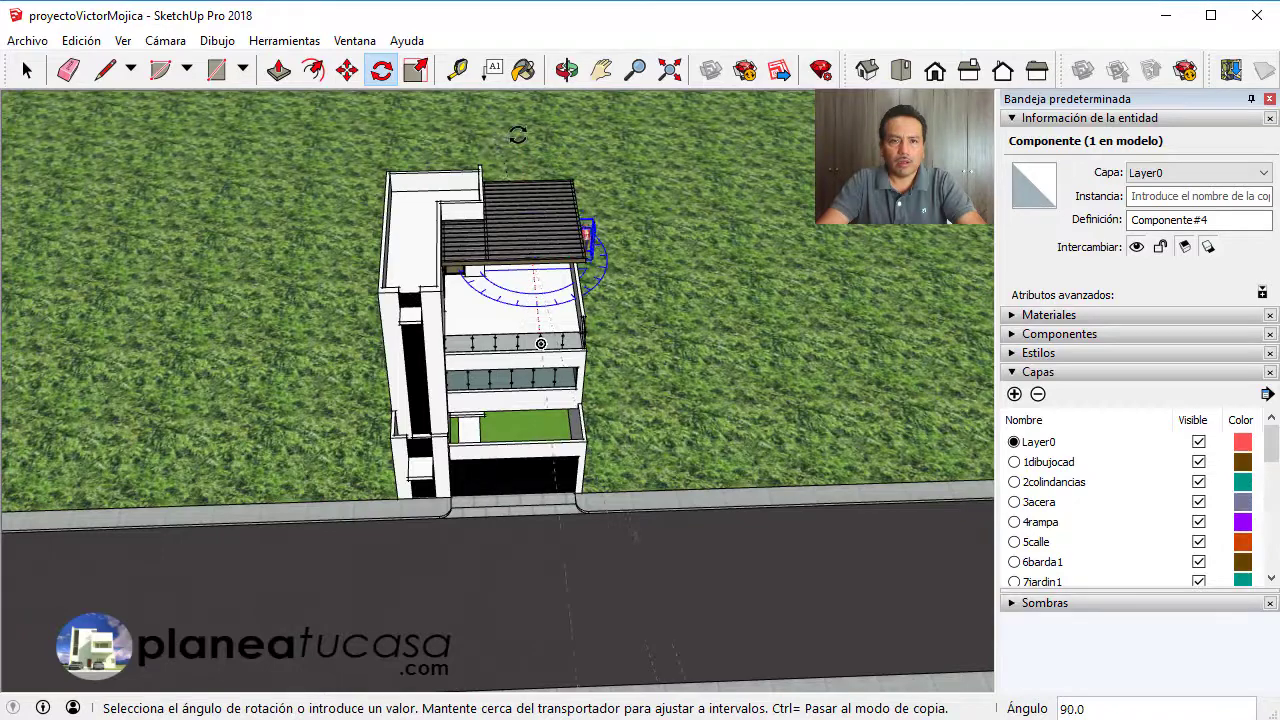
{"action": "left_click", "coordinate": [517, 136]}
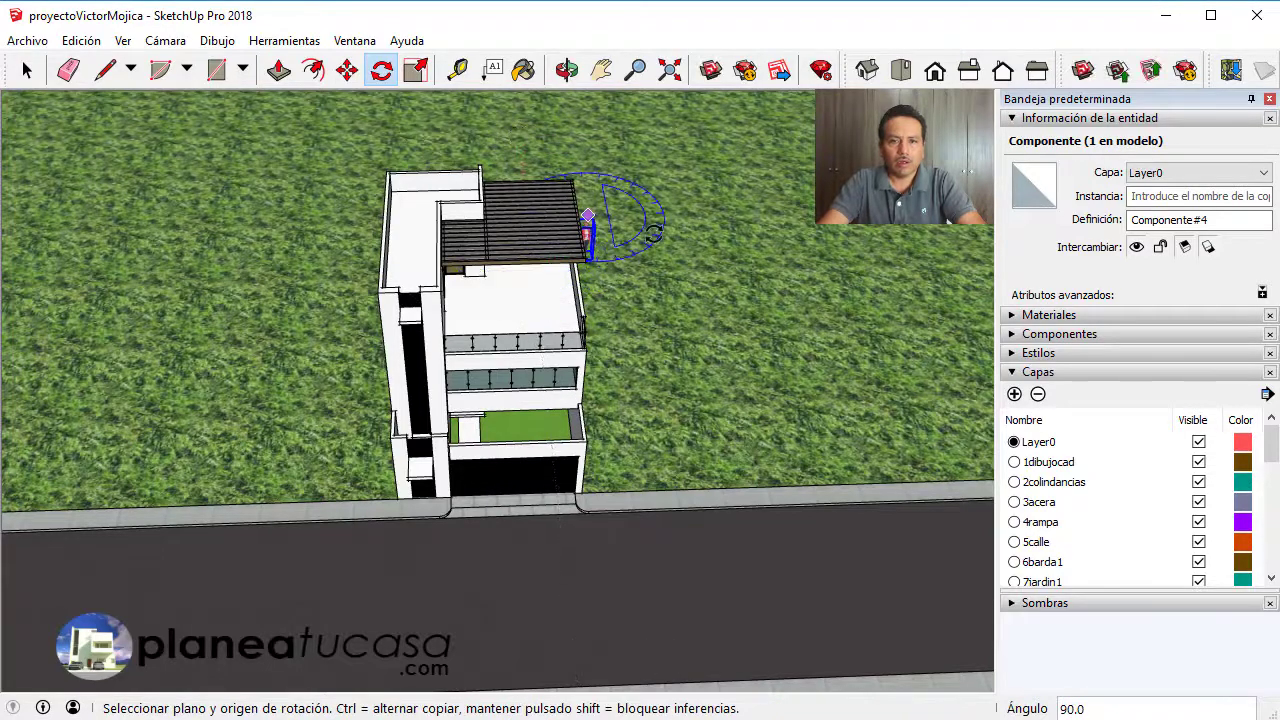
{"action": "key", "text": "t"}
{"action": "left_click", "coordinate": [347, 69]}
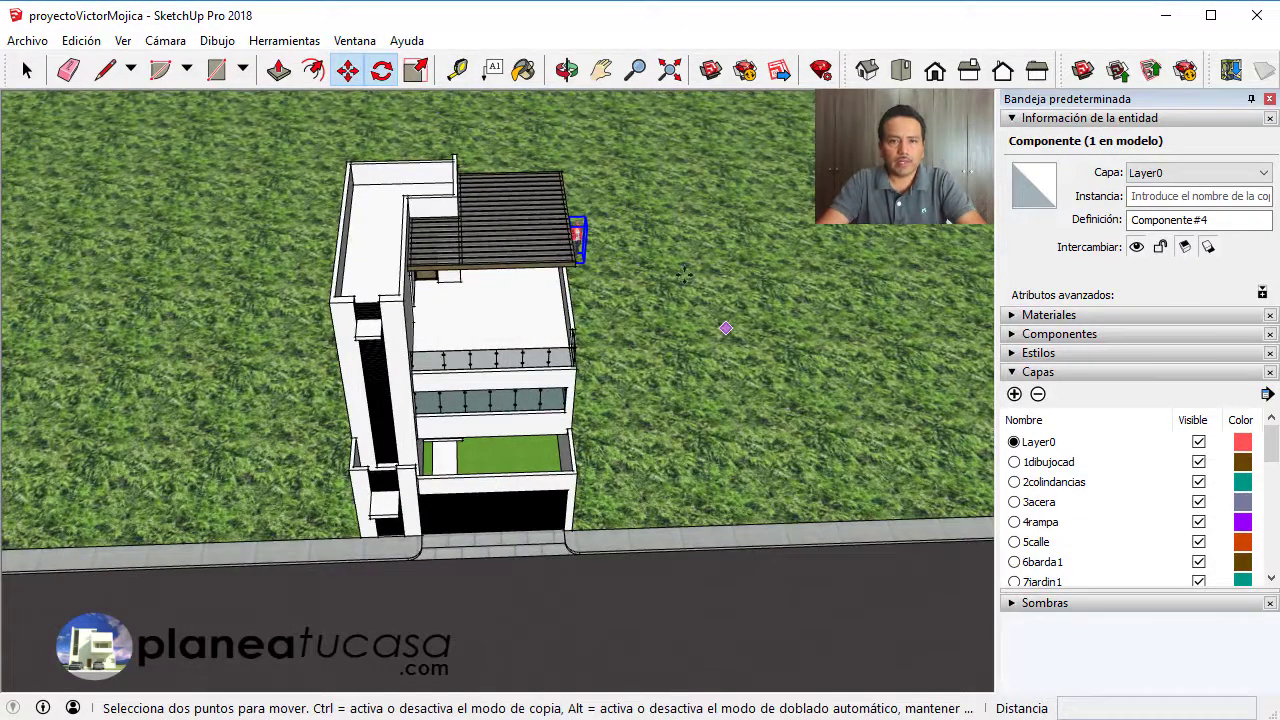
Step: Move the woman figure up onto the top-floor balcony
{"action": "scroll", "coordinate": [590, 245], "scroll_direction": "up", "scroll_amount": 1}
{"action": "scroll", "coordinate": [590, 245], "scroll_direction": "up", "scroll_amount": 4}
{"action": "scroll", "coordinate": [590, 245], "scroll_direction": "up", "scroll_amount": 1}
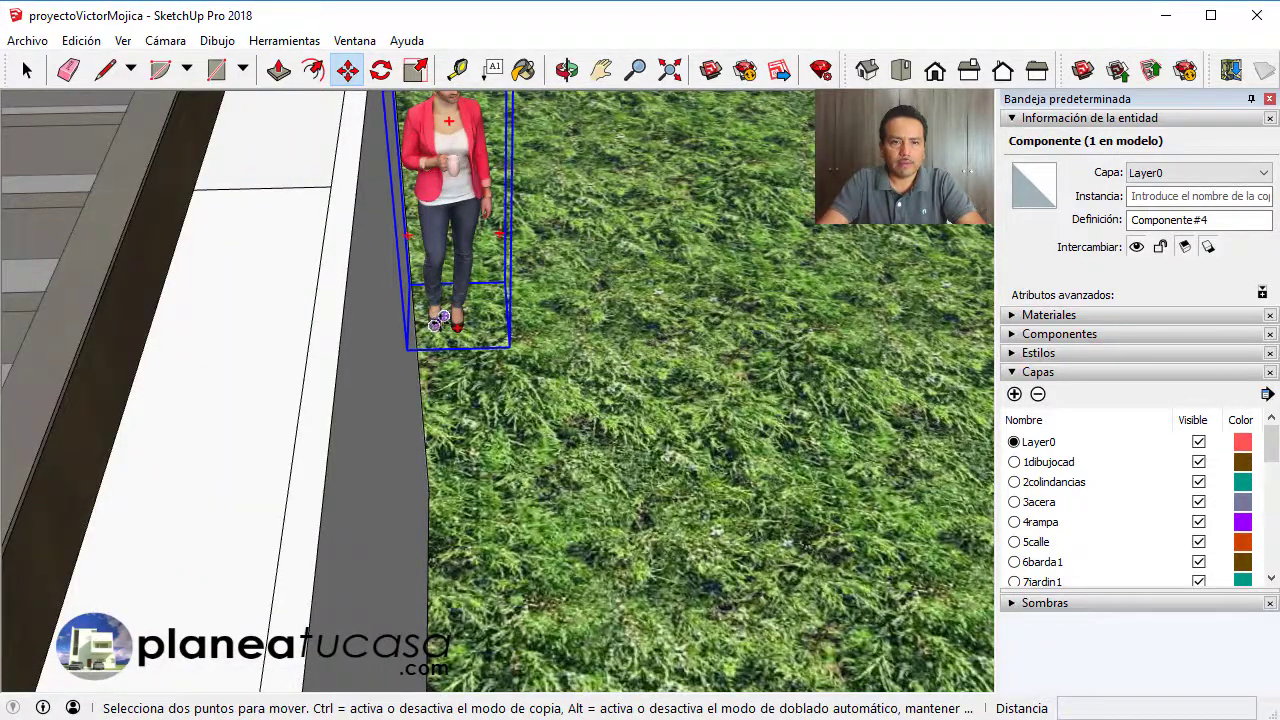
{"action": "left_click", "coordinate": [440, 320]}
{"action": "scroll", "coordinate": [635, 308], "scroll_direction": "down", "scroll_amount": 3}
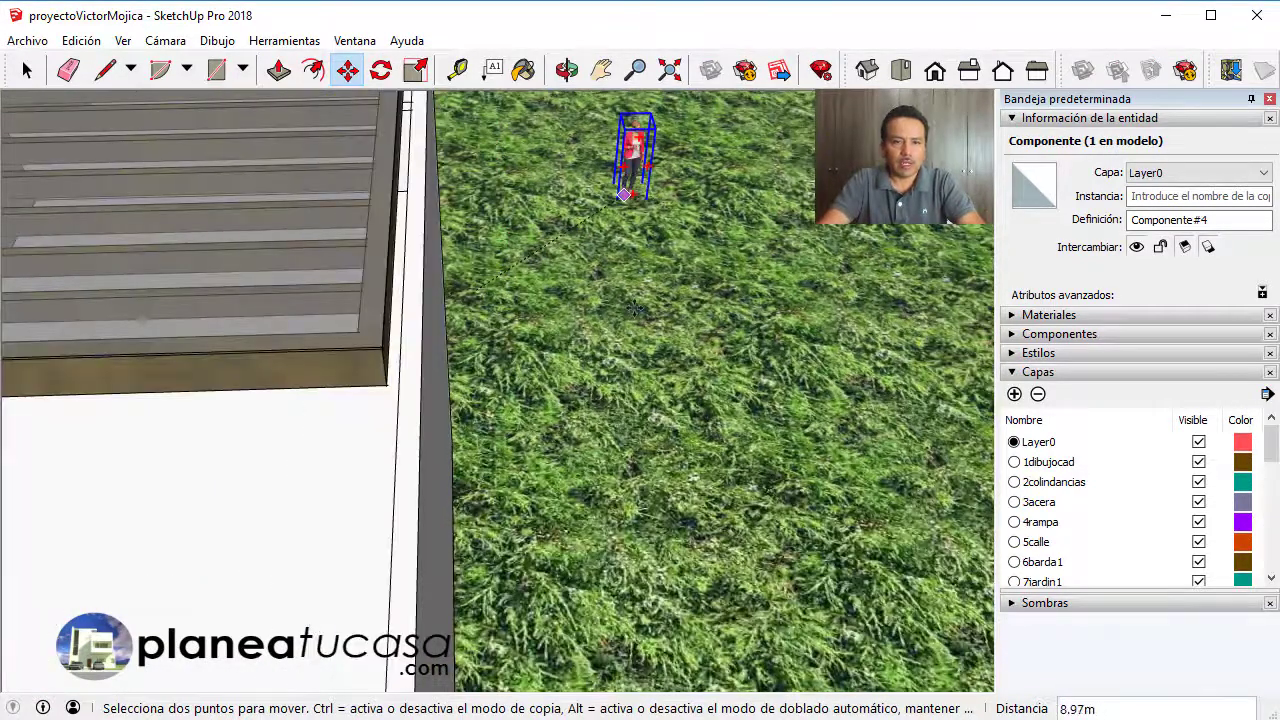
{"action": "scroll", "coordinate": [635, 308], "scroll_direction": "down", "scroll_amount": 3}
{"action": "scroll", "coordinate": [406, 417], "scroll_direction": "up", "scroll_amount": 1}
{"action": "scroll", "coordinate": [417, 415], "scroll_direction": "up", "scroll_amount": 2}
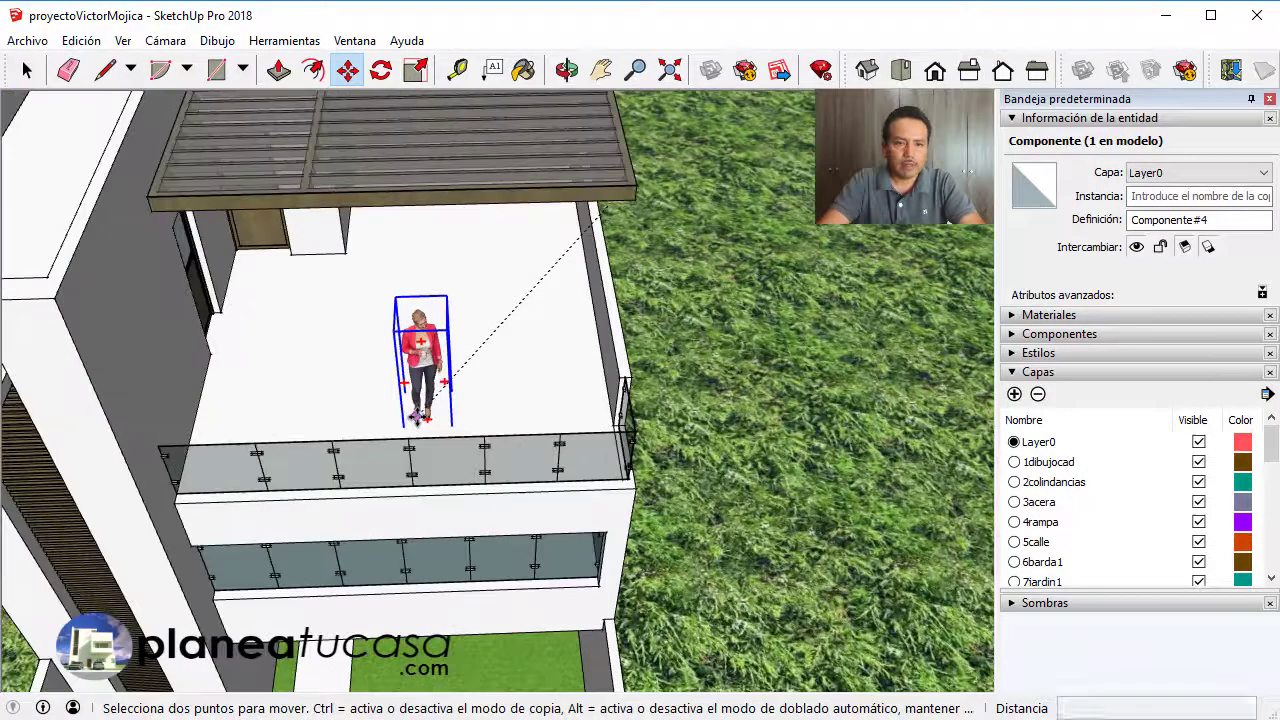
{"action": "scroll", "coordinate": [417, 418], "scroll_direction": "up", "scroll_amount": 1}
{"action": "scroll", "coordinate": [420, 430], "scroll_direction": "up", "scroll_amount": 1}
{"action": "scroll", "coordinate": [400, 440], "scroll_direction": "up", "scroll_amount": 1}
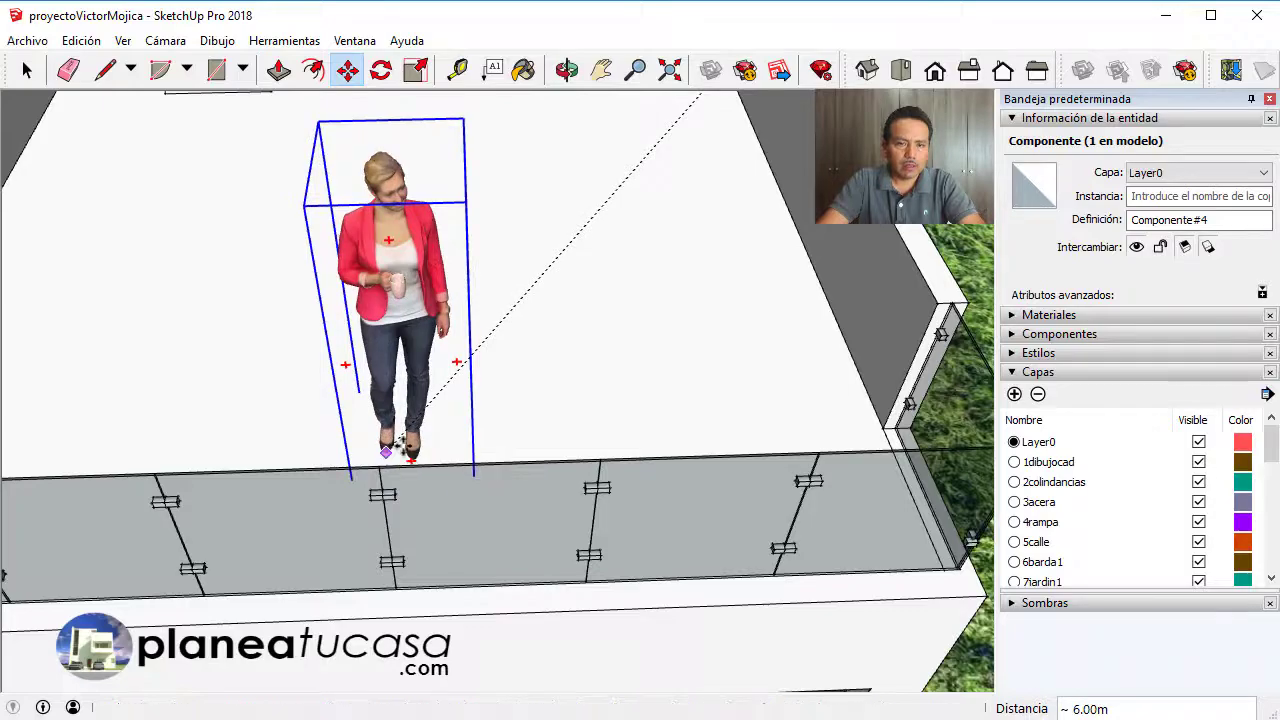
{"action": "left_click", "coordinate": [401, 441]}
Step: Orbit and zoom to check the woman on the balcony from lower and angled views
{"action": "left_click", "coordinate": [566, 69]}
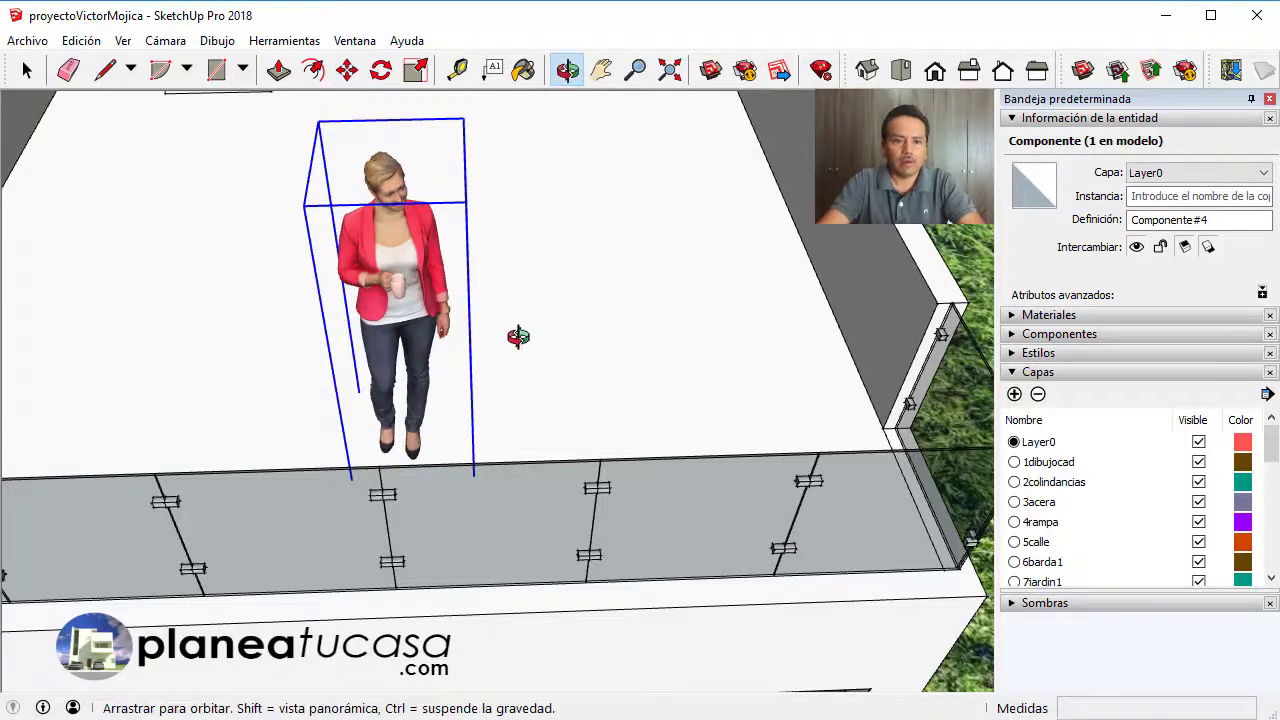
{"action": "scroll", "coordinate": [520, 340], "scroll_direction": "down", "scroll_amount": 3}
{"action": "scroll", "coordinate": [535, 352], "scroll_direction": "down", "scroll_amount": 3}
{"action": "left_click_drag", "start_coordinate": [583, 517], "coordinate": [524, 253]}
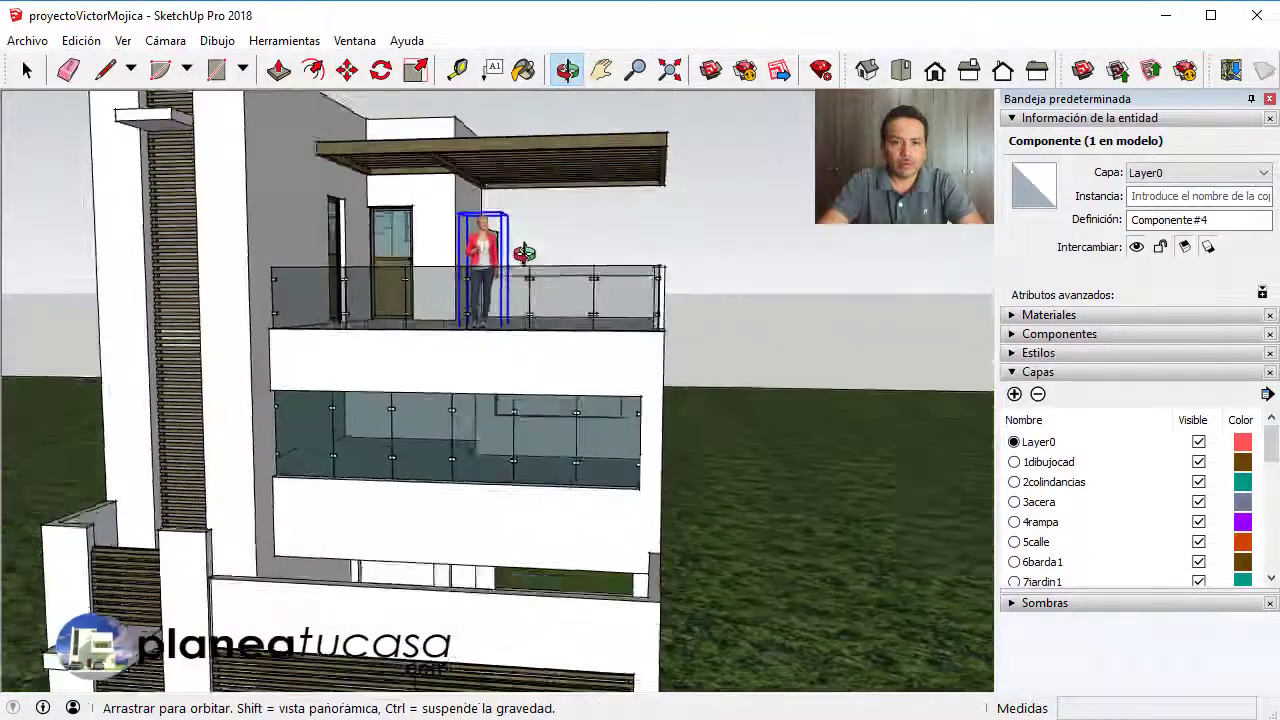
{"action": "scroll", "coordinate": [524, 253], "scroll_direction": "up", "scroll_amount": 2}
{"action": "scroll", "coordinate": [516, 246], "scroll_direction": "up", "scroll_amount": 3}
{"action": "scroll", "coordinate": [500, 238], "scroll_direction": "up", "scroll_amount": 3}
{"action": "scroll", "coordinate": [508, 238], "scroll_direction": "up", "scroll_amount": 2}
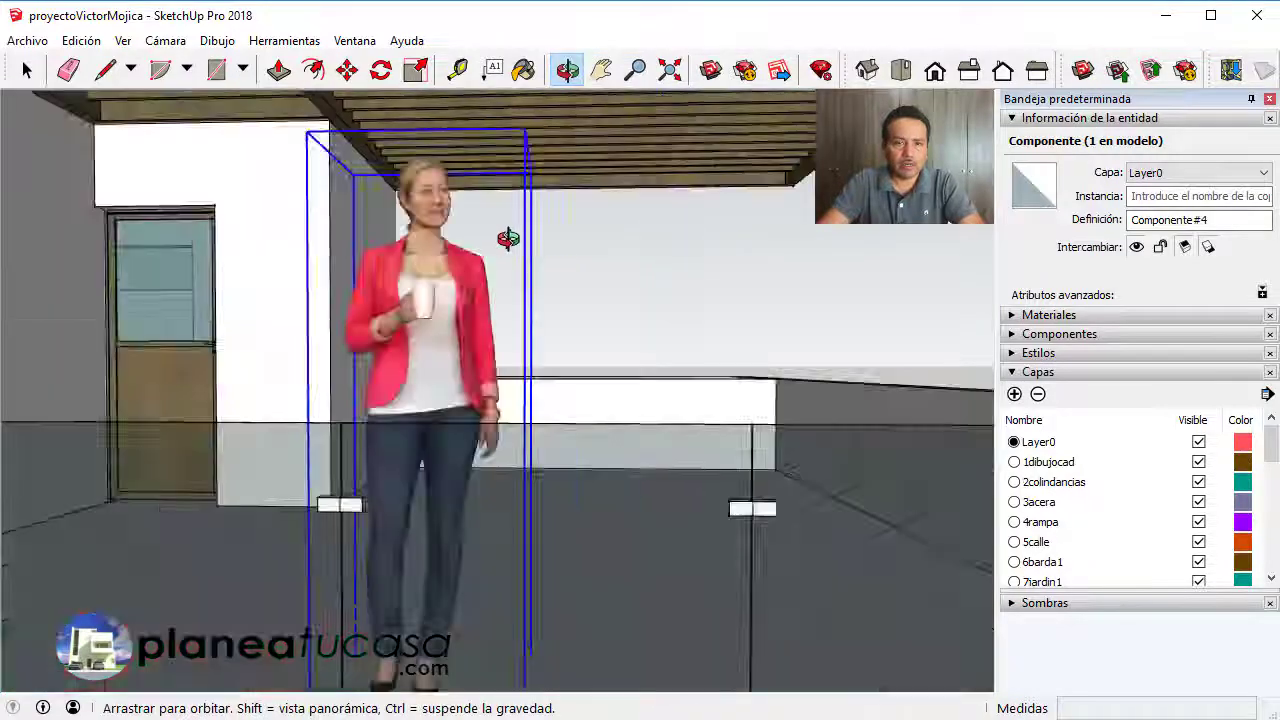
{"action": "scroll", "coordinate": [508, 238], "scroll_direction": "down", "scroll_amount": 5}
{"action": "mouse_move", "coordinate": [529, 371]}
{"action": "left_mouse_down"}
{"action": "mouse_move", "coordinate": [406, 363]}
{"action": "mouse_move", "coordinate": [335, 387]}
{"action": "mouse_move", "coordinate": [332, 465]}
{"action": "mouse_move", "coordinate": [508, 377]}
{"action": "mouse_move", "coordinate": [452, 375]}
{"action": "left_mouse_up"}
{"action": "scroll", "coordinate": [432, 341], "scroll_direction": "up", "scroll_amount": 3}
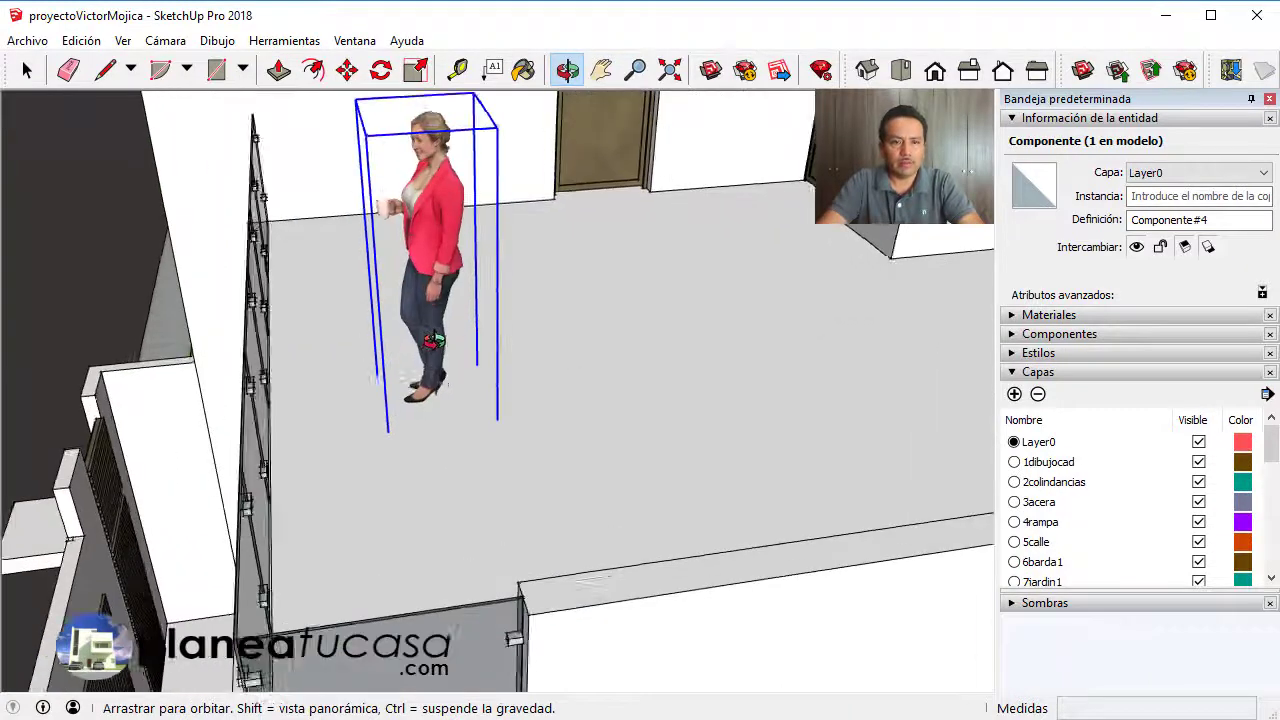
{"action": "scroll", "coordinate": [432, 341], "scroll_direction": "up", "scroll_amount": 1}
Step: Shift the woman further left against the balcony's glass railing
{"action": "left_click", "coordinate": [347, 69]}
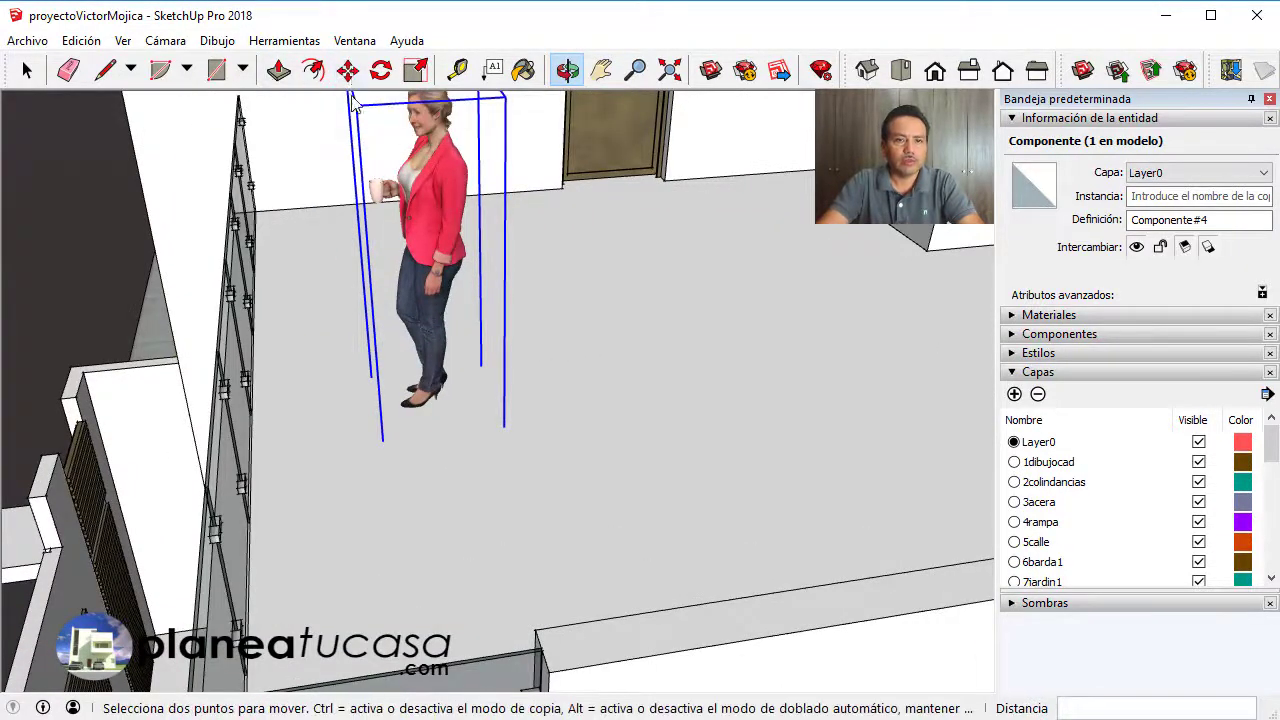
{"action": "left_click", "coordinate": [542, 477]}
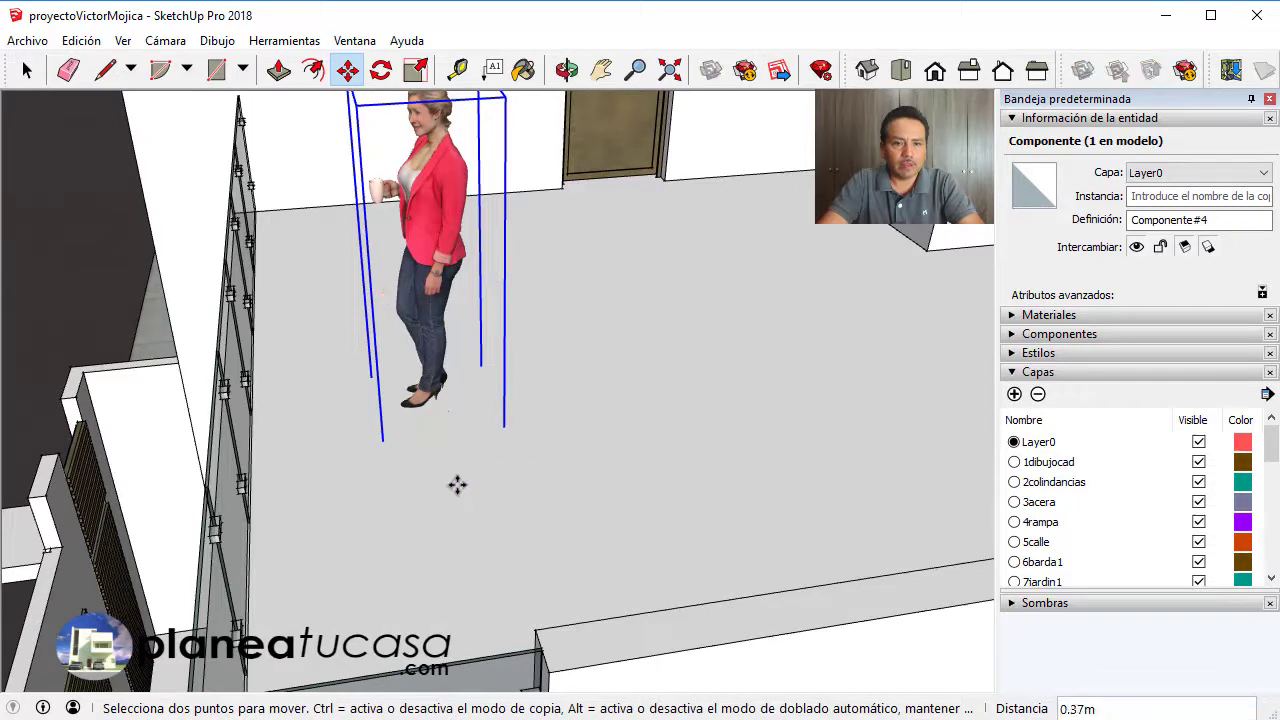
{"action": "left_click", "coordinate": [400, 497]}
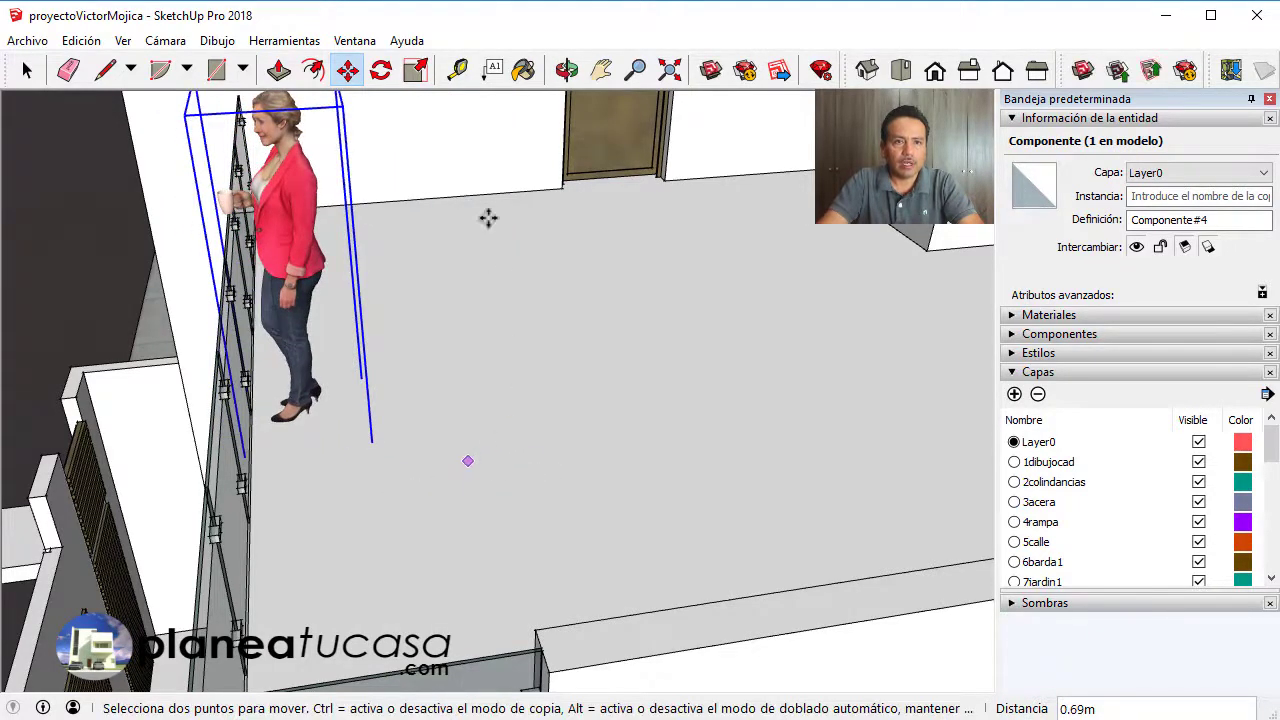
{"action": "left_click", "coordinate": [566, 69]}
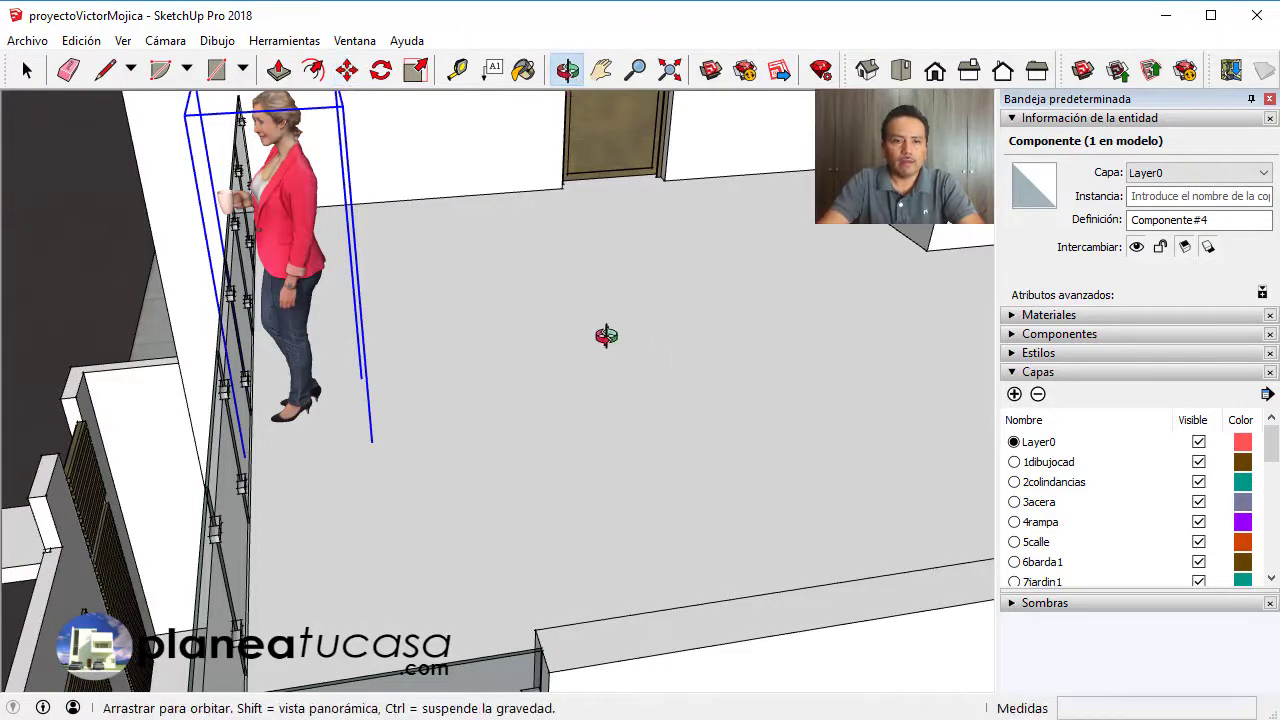
{"action": "mouse_move", "coordinate": [600, 337]}
{"action": "left_mouse_down"}
{"action": "mouse_move", "coordinate": [435, 312]}
{"action": "mouse_move", "coordinate": [586, 284]}
{"action": "left_mouse_up"}
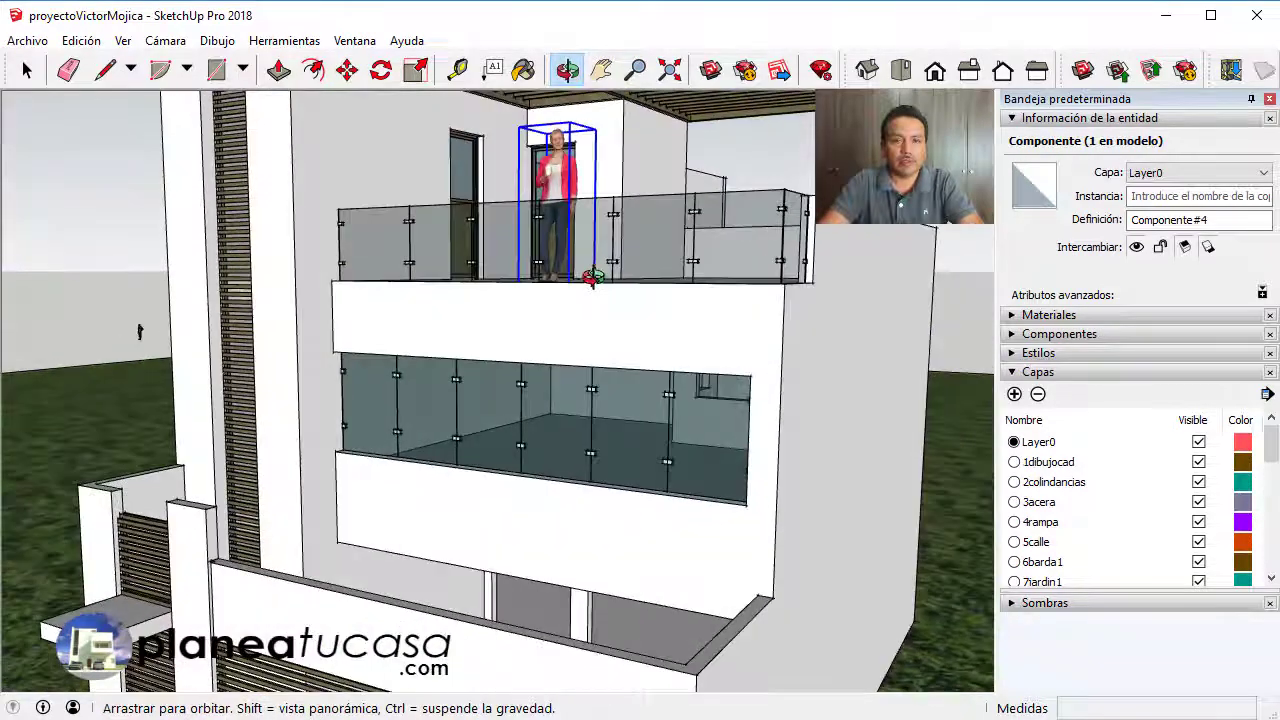
{"action": "scroll", "coordinate": [586, 284], "scroll_direction": "down", "scroll_amount": 3}
{"action": "scroll", "coordinate": [580, 297], "scroll_direction": "down", "scroll_amount": 3}
{"action": "scroll", "coordinate": [572, 282], "scroll_direction": "down", "scroll_amount": 2}
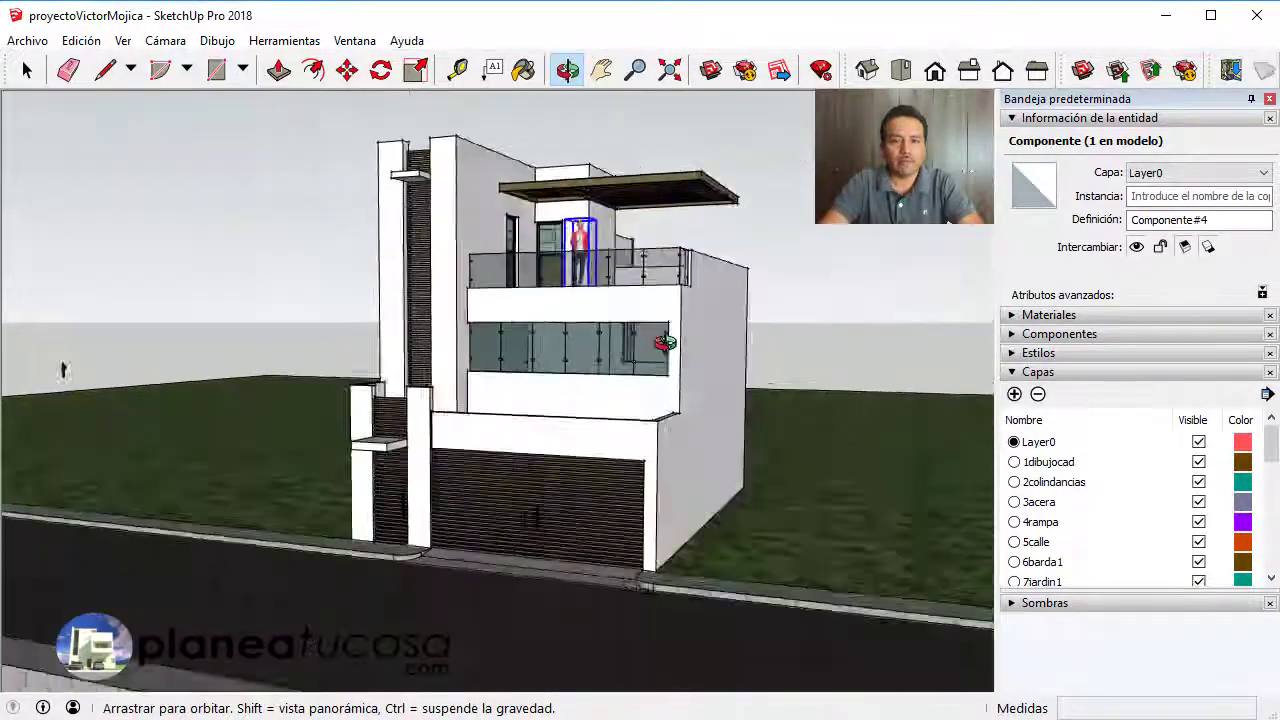
{"action": "left_click", "coordinate": [27, 69]}
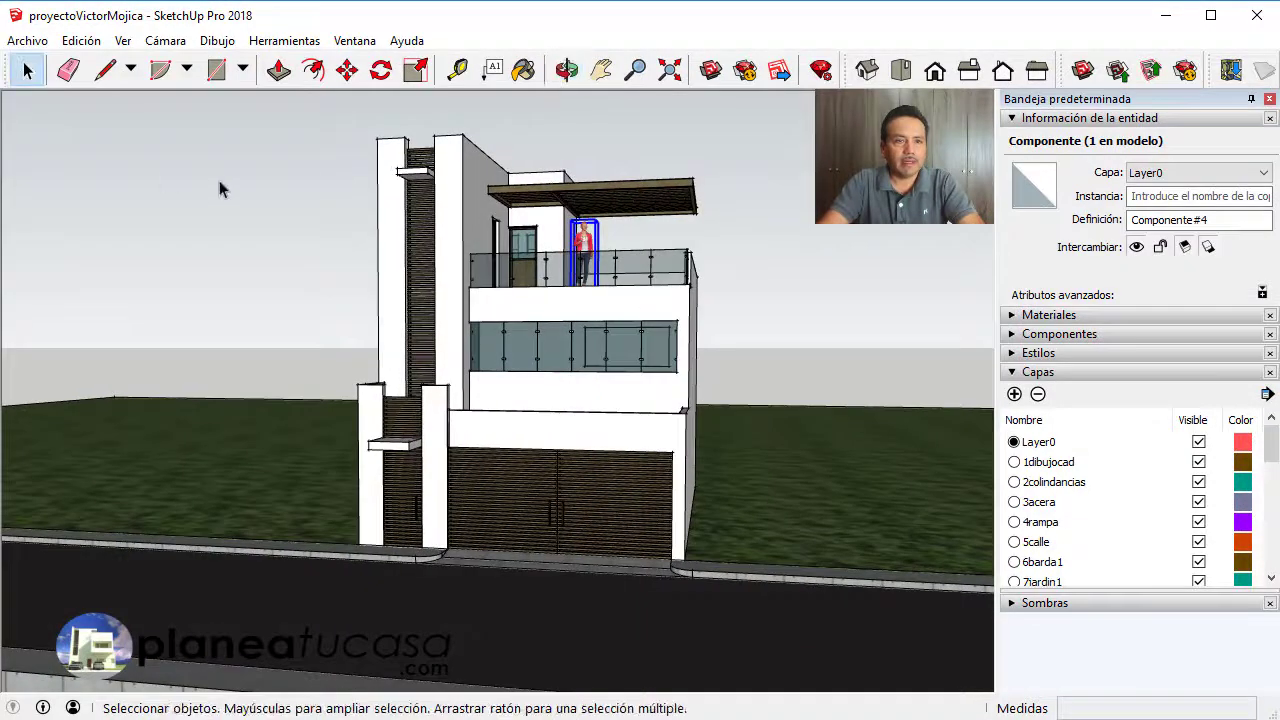
{"action": "left_click", "coordinate": [250, 185]}
{"action": "left_click", "coordinate": [680, 135]}
{"action": "left_click", "coordinate": [566, 69]}
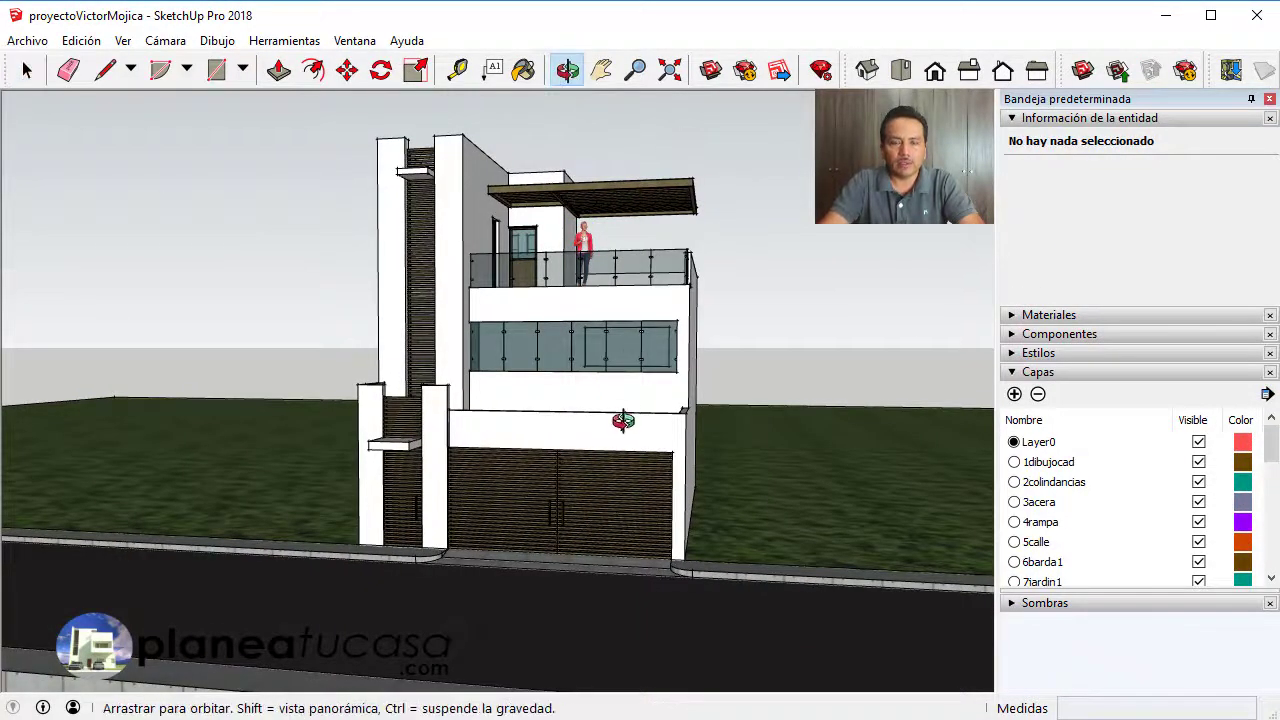
{"action": "left_click_drag", "start_coordinate": [625, 420], "coordinate": [643, 393]}
{"action": "scroll", "coordinate": [643, 393], "scroll_direction": "up", "scroll_amount": 2}
{"action": "scroll", "coordinate": [643, 393], "scroll_direction": "up", "scroll_amount": 2}
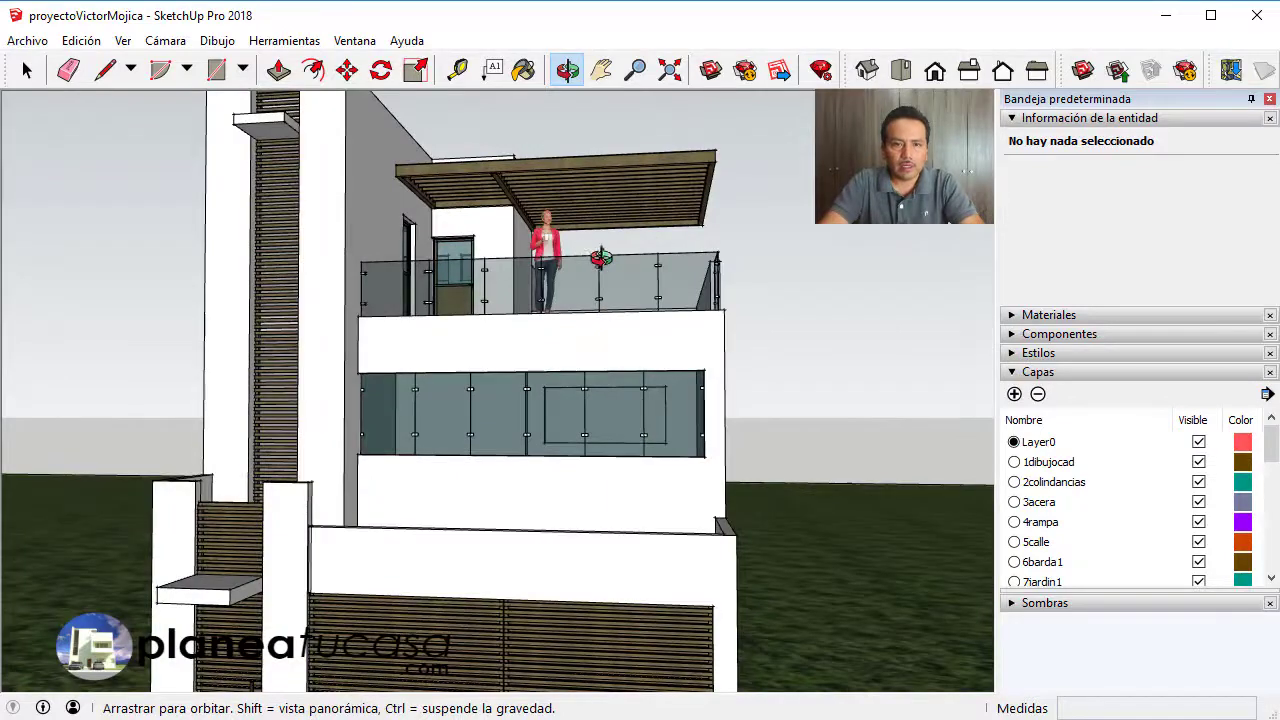
{"action": "scroll", "coordinate": [590, 270], "scroll_direction": "up", "scroll_amount": 2}
{"action": "scroll", "coordinate": [552, 230], "scroll_direction": "down", "scroll_amount": 3}
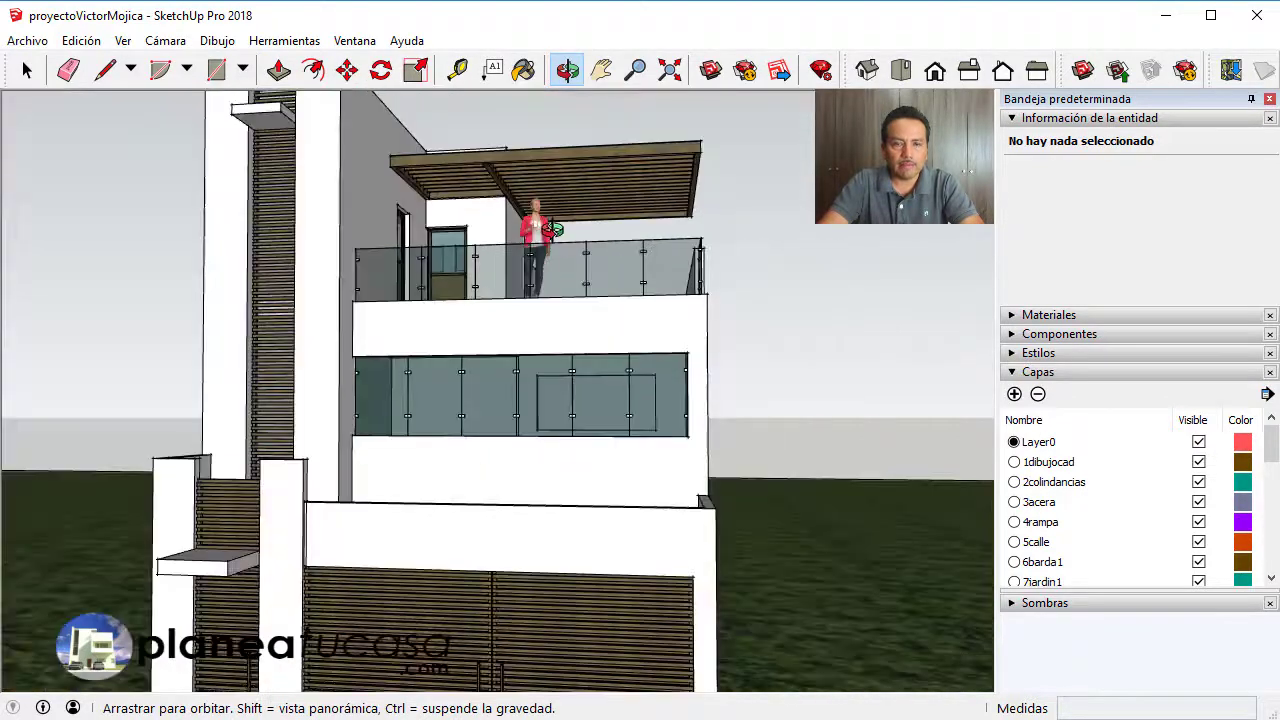
{"action": "scroll", "coordinate": [566, 340], "scroll_direction": "down", "scroll_amount": 2}
{"action": "scroll", "coordinate": [654, 391], "scroll_direction": "down", "scroll_amount": 1}
{"action": "mouse_move", "coordinate": [654, 391]}
{"action": "left_mouse_down"}
{"action": "mouse_move", "coordinate": [604, 313]}
{"action": "mouse_move", "coordinate": [598, 253]}
{"action": "left_mouse_up"}
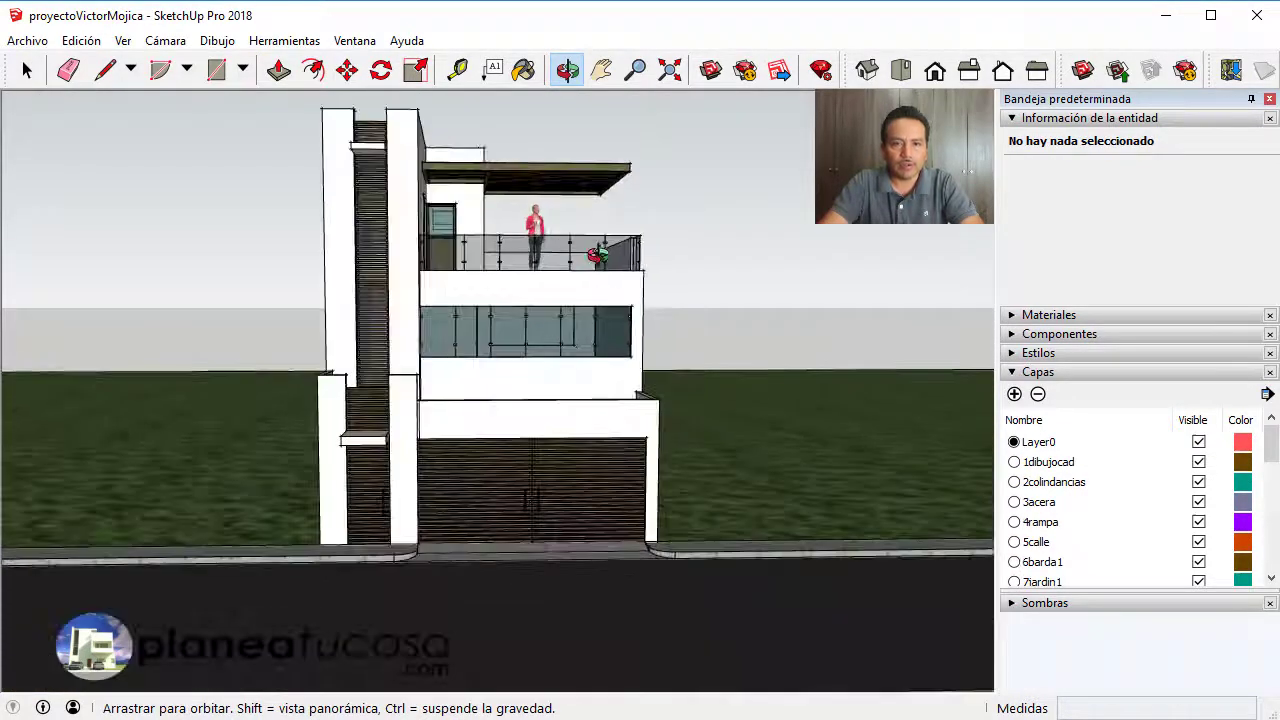
{"action": "scroll", "coordinate": [530, 237], "scroll_direction": "up", "scroll_amount": 2}
{"action": "scroll", "coordinate": [537, 283], "scroll_direction": "down", "scroll_amount": 1}
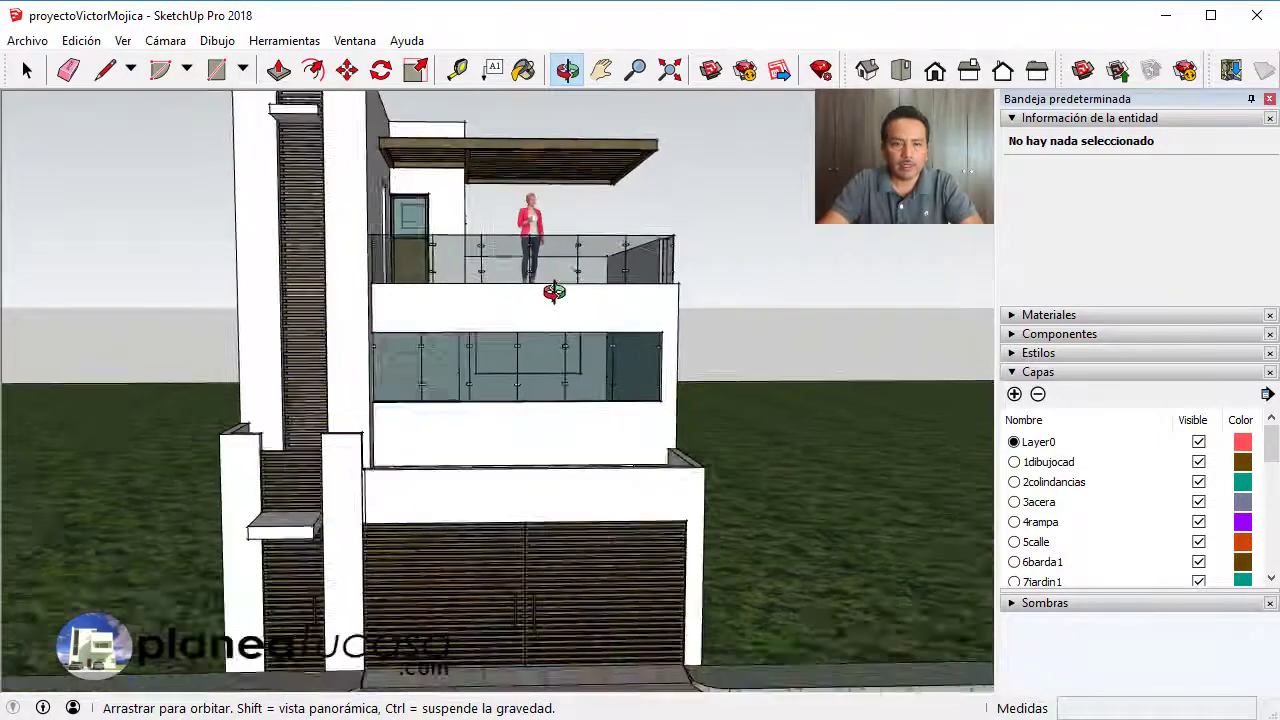
{"action": "scroll", "coordinate": [588, 416], "scroll_direction": "down", "scroll_amount": 2}
{"action": "left_click_drag", "start_coordinate": [651, 494], "coordinate": [324, 545]}
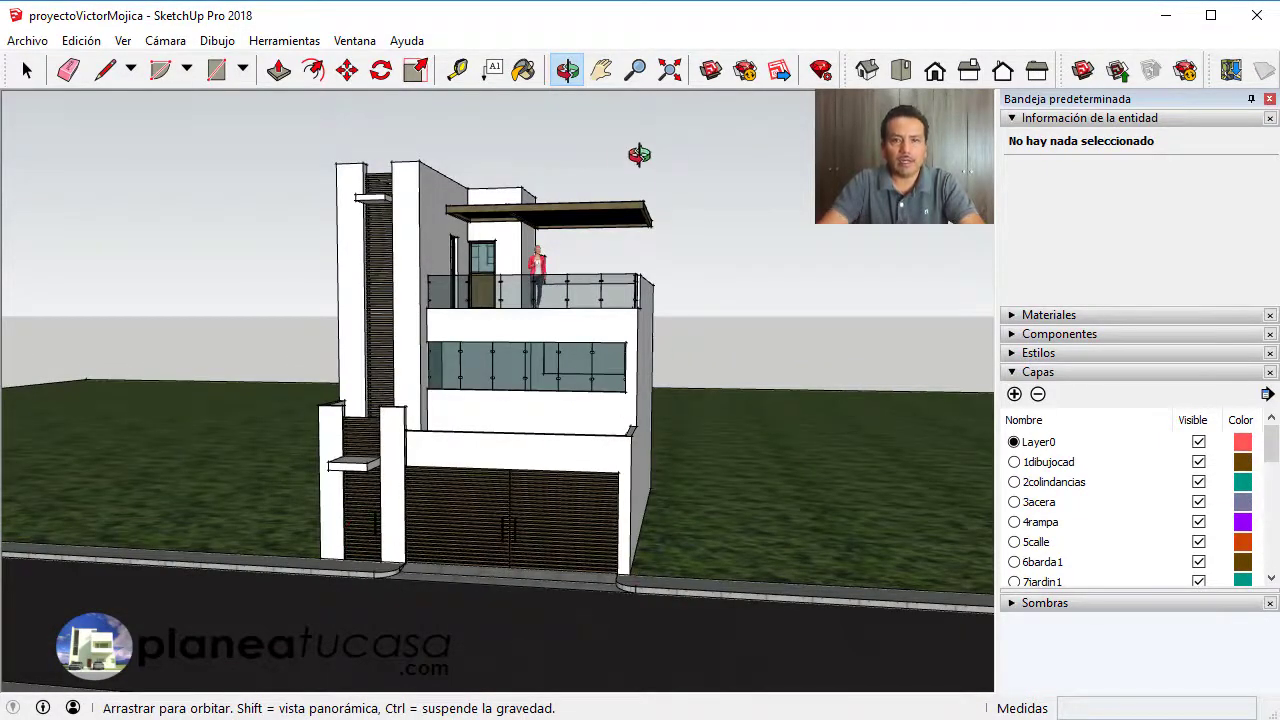
Step: Find the Hombre man figure in 3D Warehouse and load it directly into the model
{"action": "left_click", "coordinate": [711, 71]}
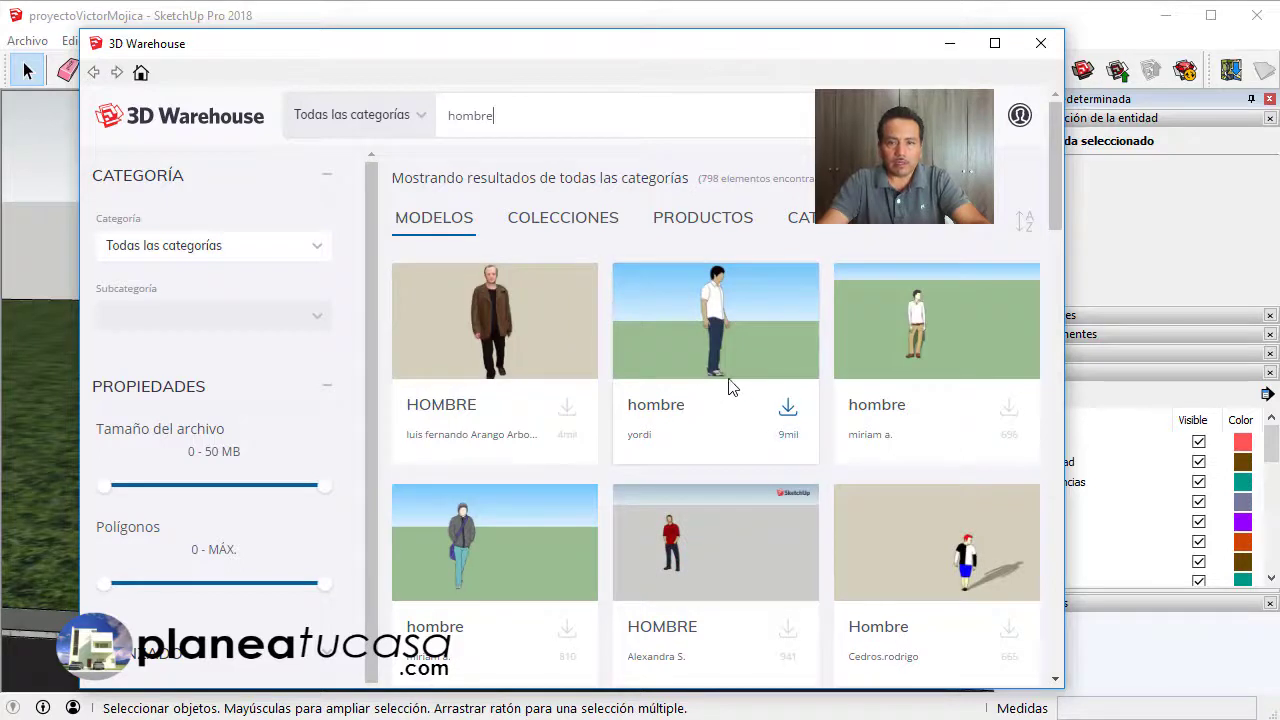
{"action": "scroll", "coordinate": [717, 364], "scroll_direction": "down", "scroll_amount": 1}
{"action": "scroll", "coordinate": [717, 364], "scroll_direction": "down", "scroll_amount": 2}
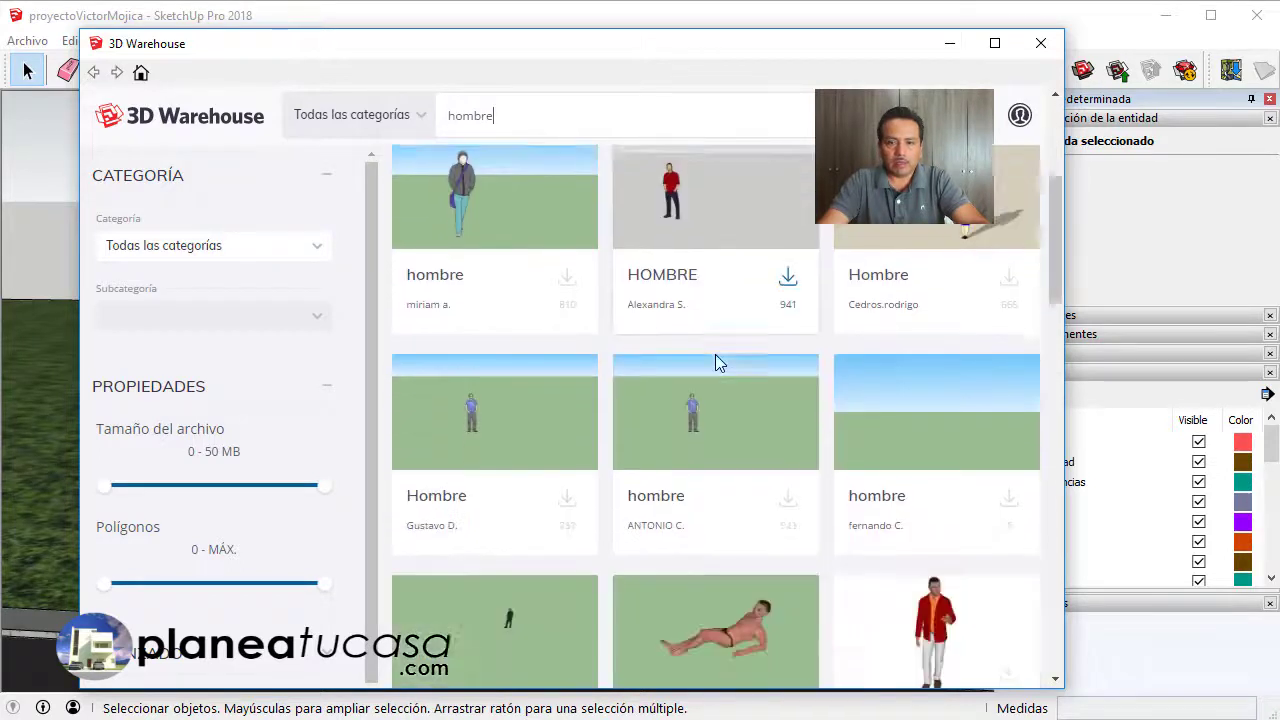
{"action": "scroll", "coordinate": [717, 364], "scroll_direction": "down", "scroll_amount": 2}
{"action": "scroll", "coordinate": [717, 364], "scroll_direction": "down", "scroll_amount": 1}
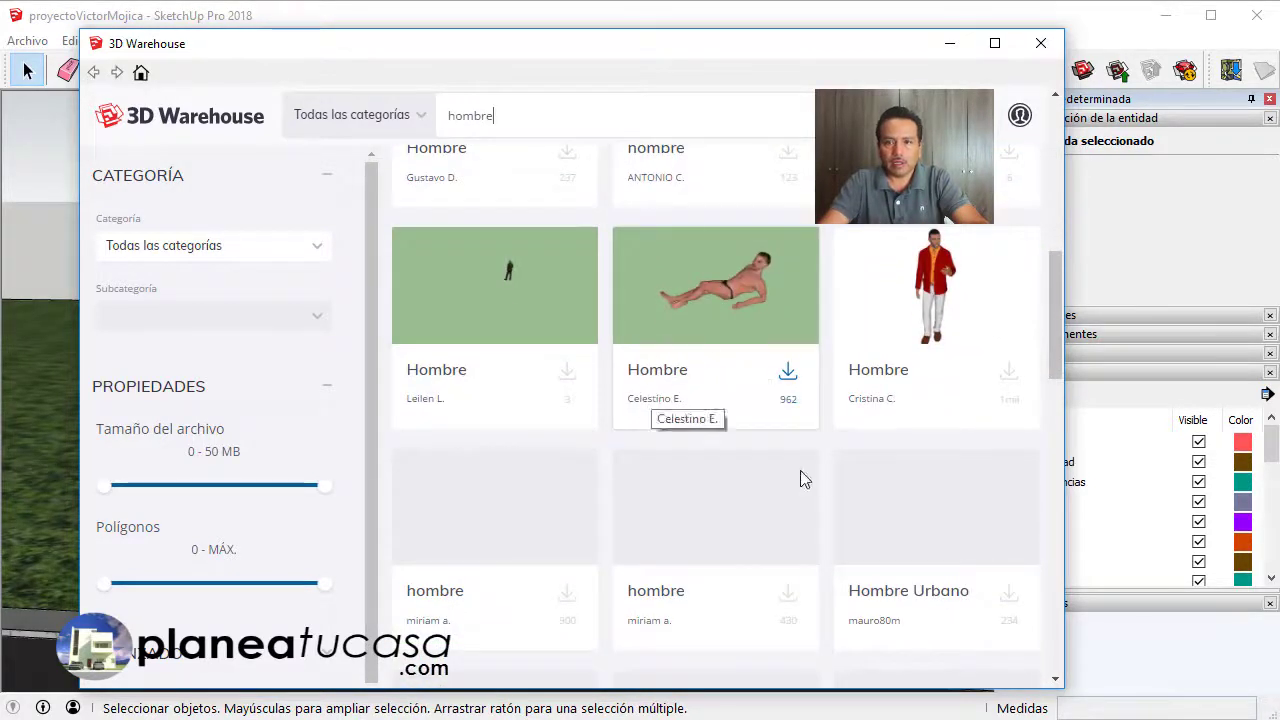
{"action": "mouse_move", "coordinate": [936, 287]}
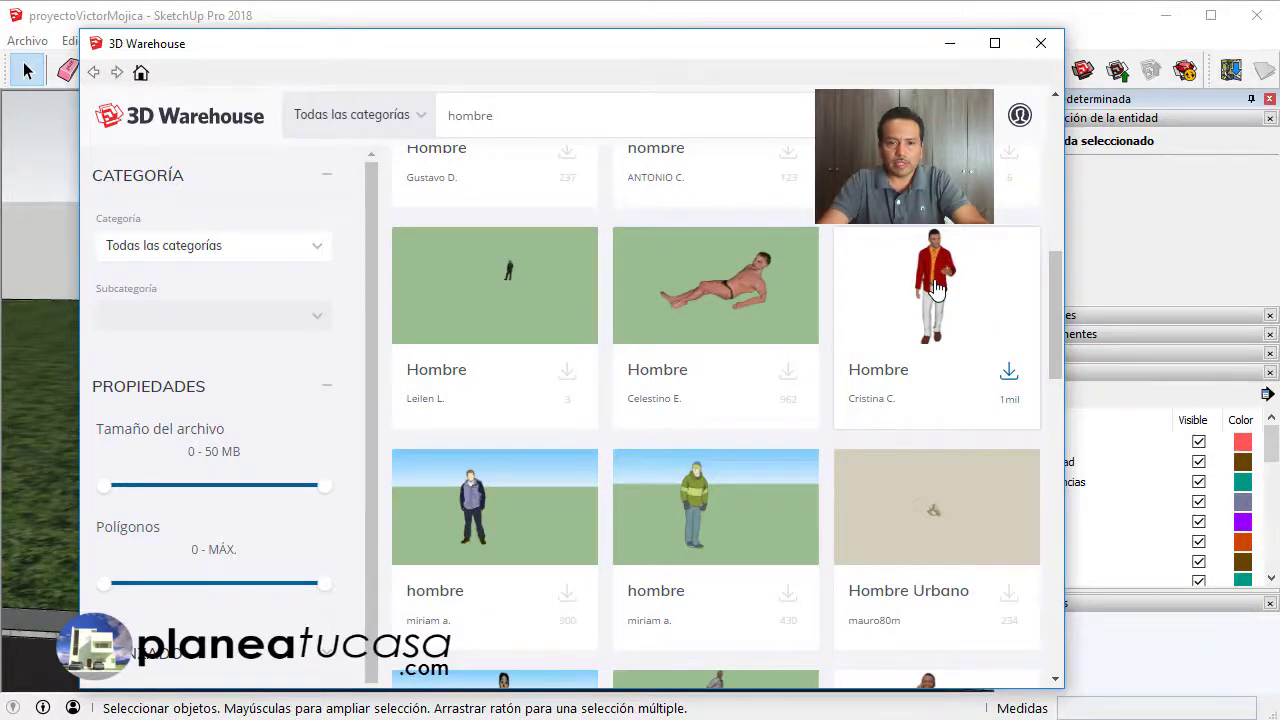
{"action": "left_click", "coordinate": [935, 287]}
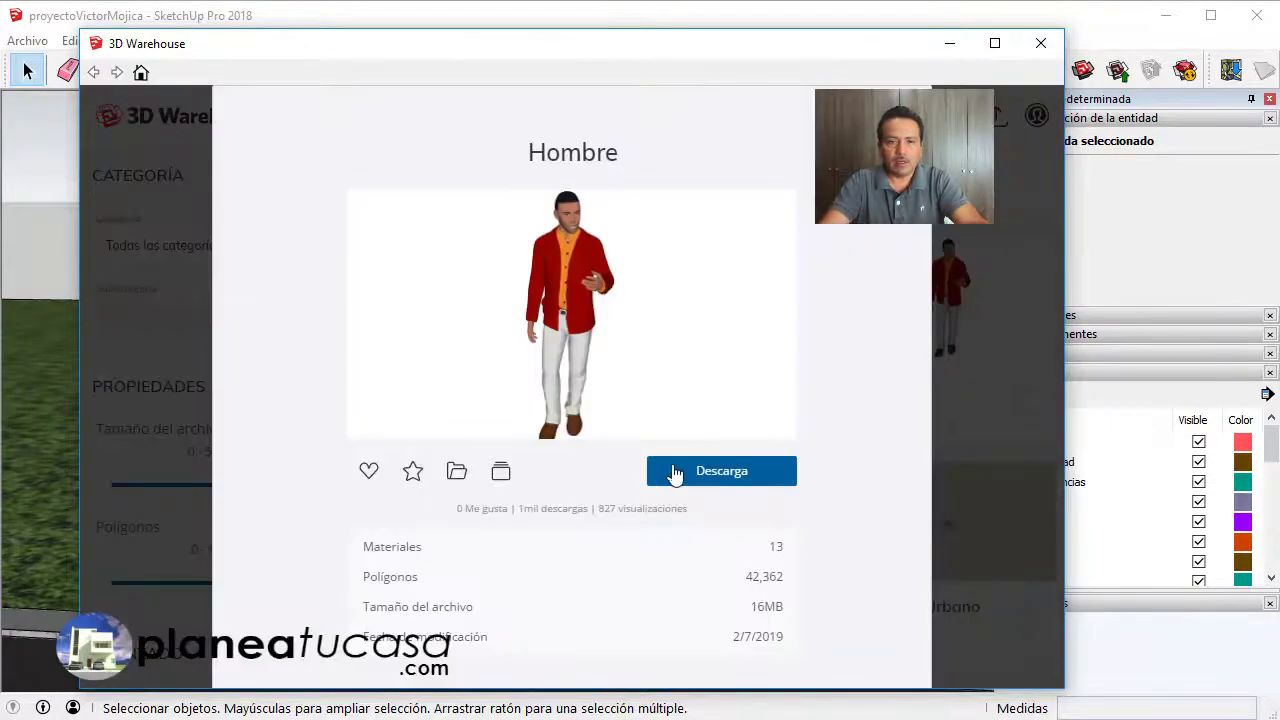
{"action": "left_click", "coordinate": [727, 478]}
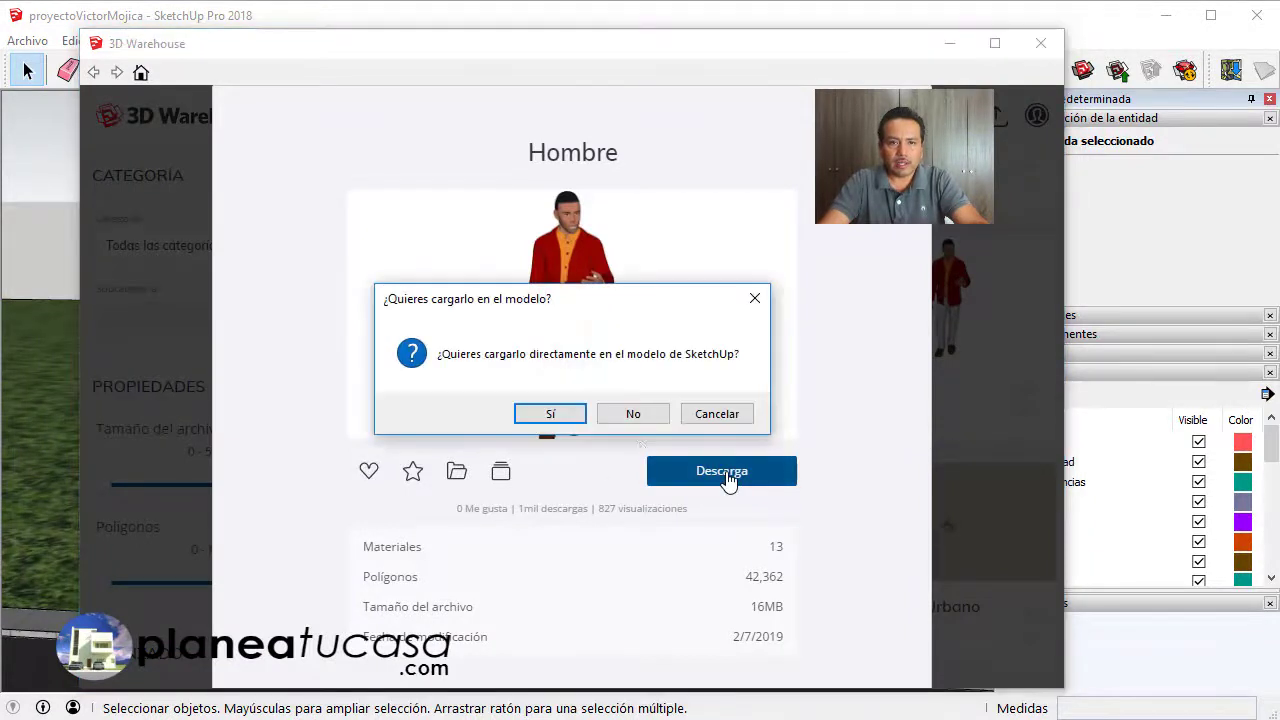
{"action": "left_click", "coordinate": [560, 414]}
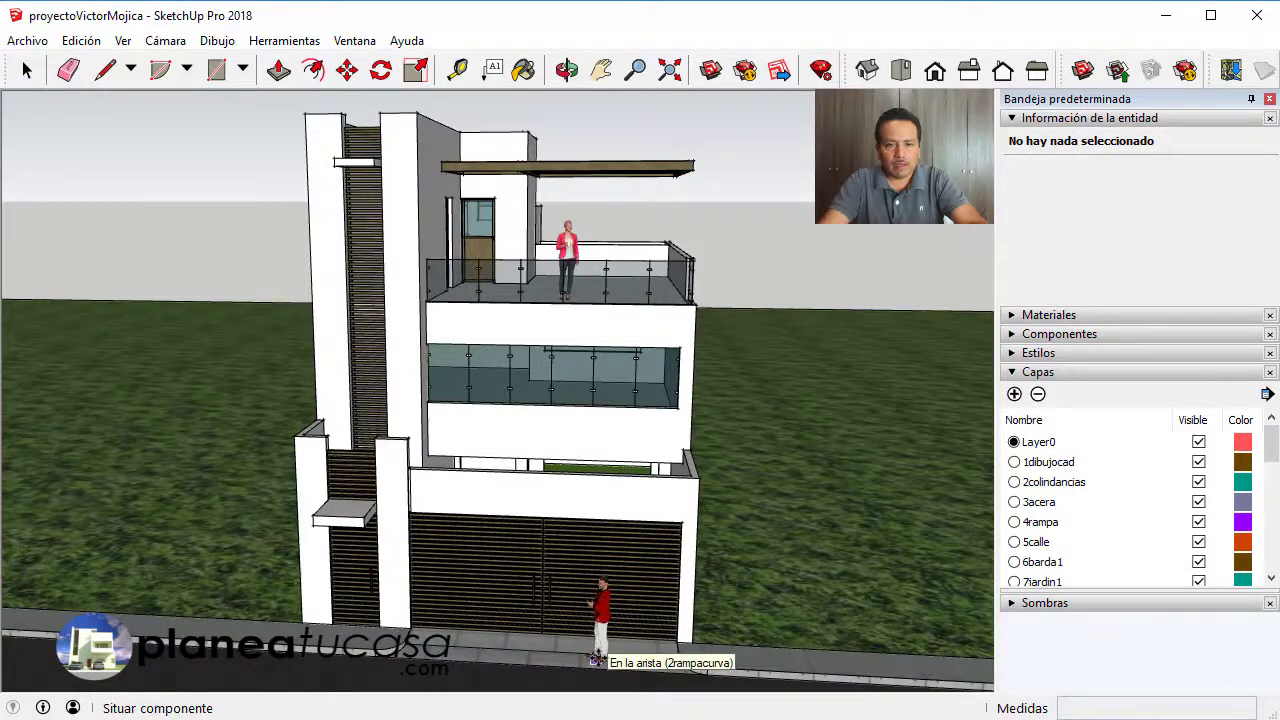
Step: Place the Hombre man on the sidewalk in front of the garage door
{"action": "scroll", "coordinate": [597, 660], "scroll_direction": "up", "scroll_amount": 2}
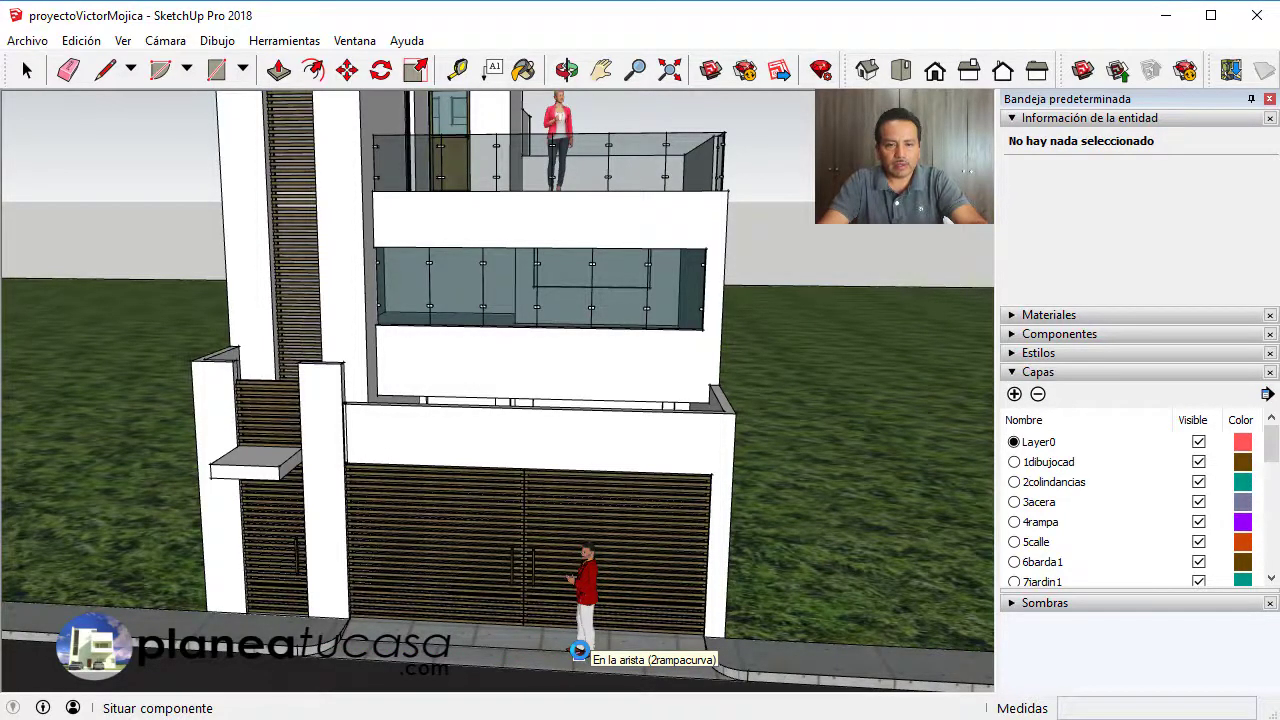
{"action": "left_click", "coordinate": [580, 651]}
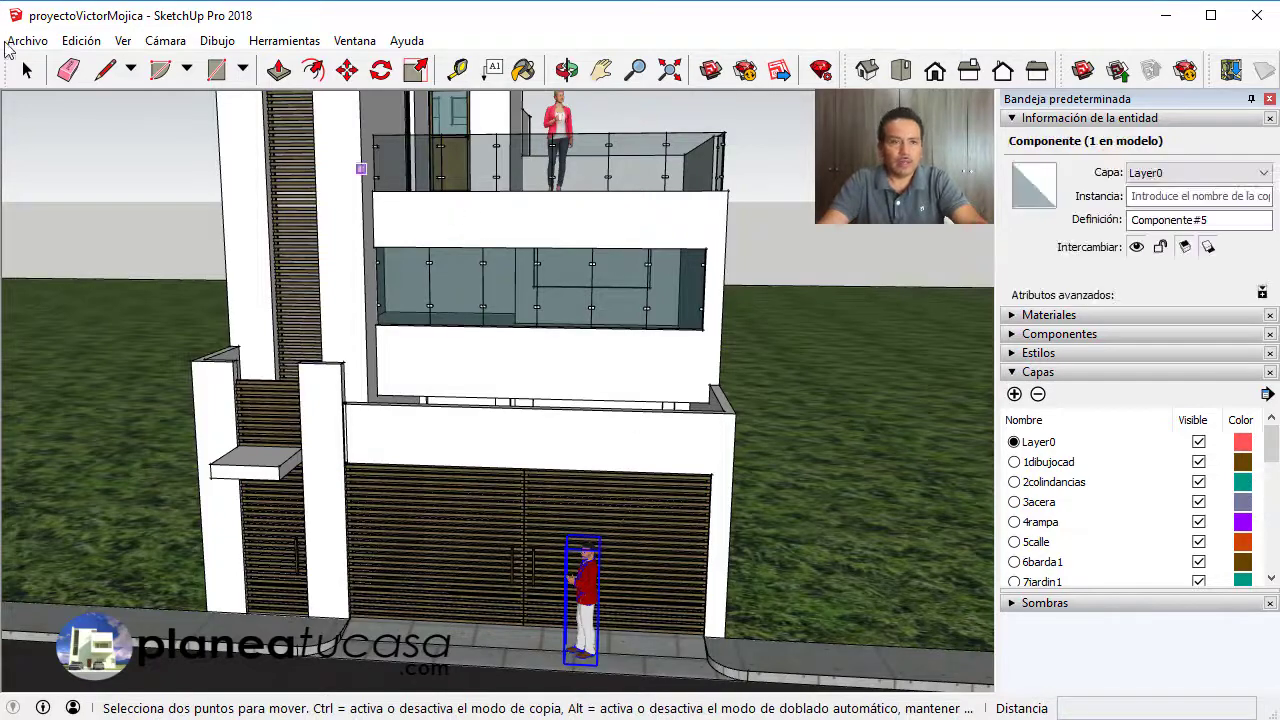
{"action": "left_click", "coordinate": [30, 75]}
{"action": "left_click", "coordinate": [98, 177]}
{"action": "key", "text": "o"}
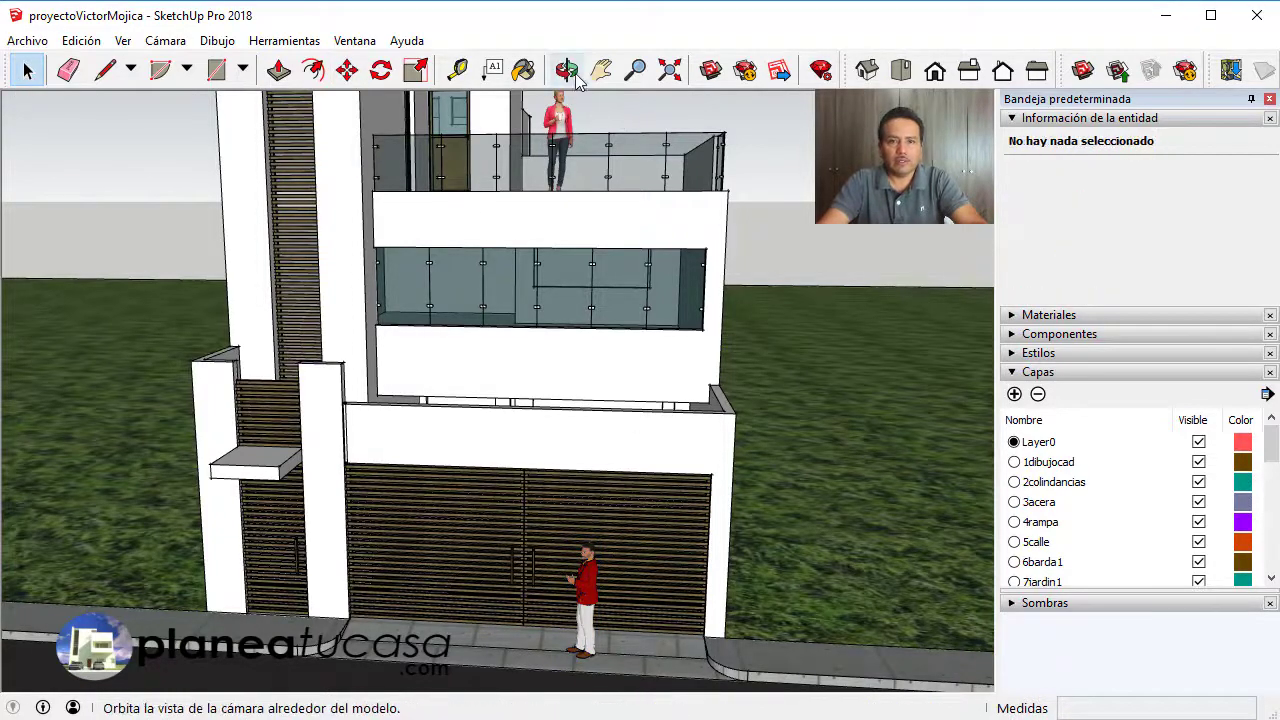
{"action": "scroll", "coordinate": [563, 341], "scroll_direction": "down", "scroll_amount": 3}
{"action": "scroll", "coordinate": [563, 341], "scroll_direction": "down", "scroll_amount": 3}
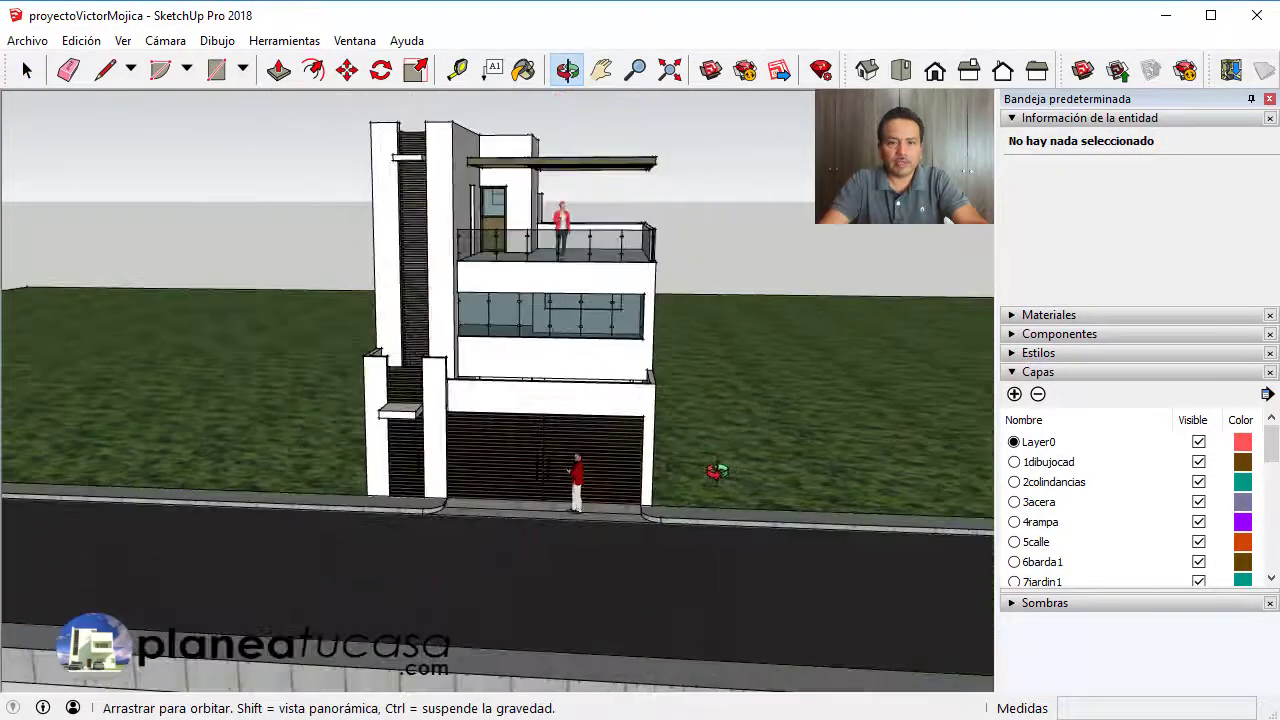
{"action": "scroll", "coordinate": [688, 473], "scroll_direction": "down", "scroll_amount": 3}
{"action": "scroll", "coordinate": [688, 473], "scroll_direction": "up", "scroll_amount": 2}
{"action": "scroll", "coordinate": [680, 329], "scroll_direction": "up", "scroll_amount": 2}
{"action": "scroll", "coordinate": [663, 391], "scroll_direction": "up", "scroll_amount": 2}
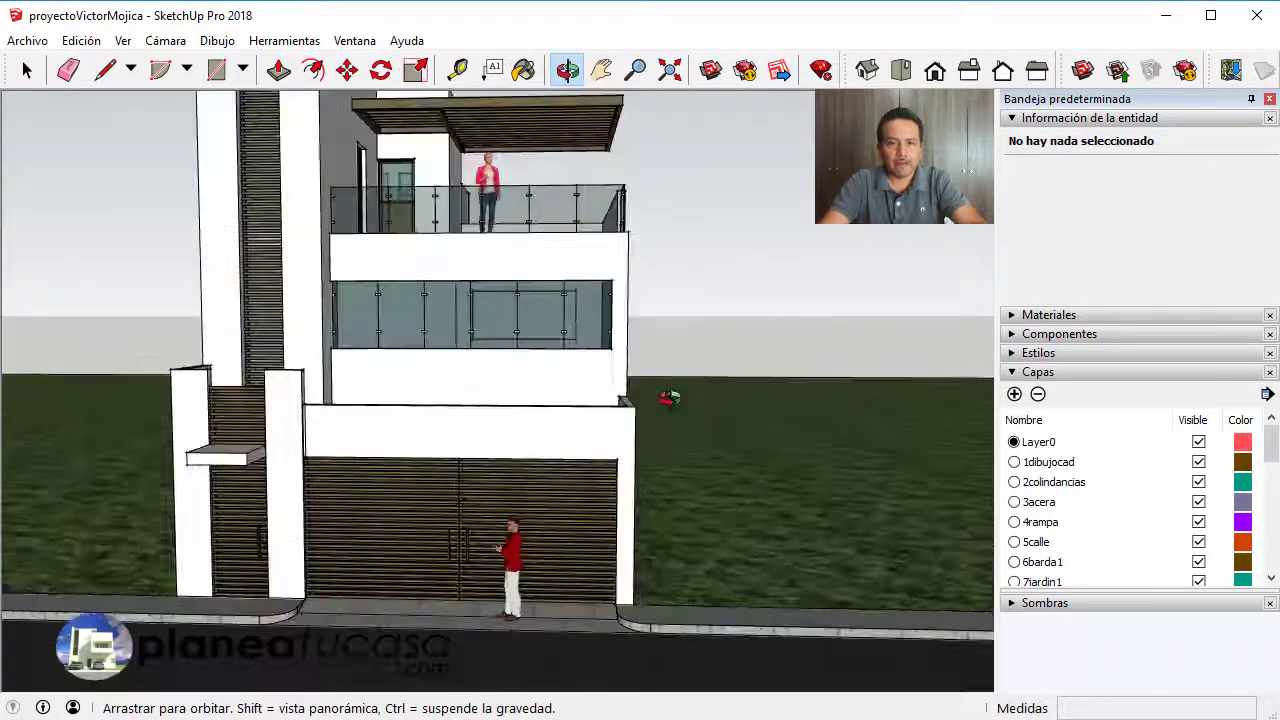
{"action": "scroll", "coordinate": [603, 380], "scroll_direction": "up", "scroll_amount": 2}
{"action": "mouse_move", "coordinate": [603, 380]}
{"action": "left_mouse_down"}
{"action": "mouse_move", "coordinate": [623, 434]}
{"action": "mouse_move", "coordinate": [543, 409]}
{"action": "mouse_move", "coordinate": [531, 360]}
{"action": "left_mouse_up"}
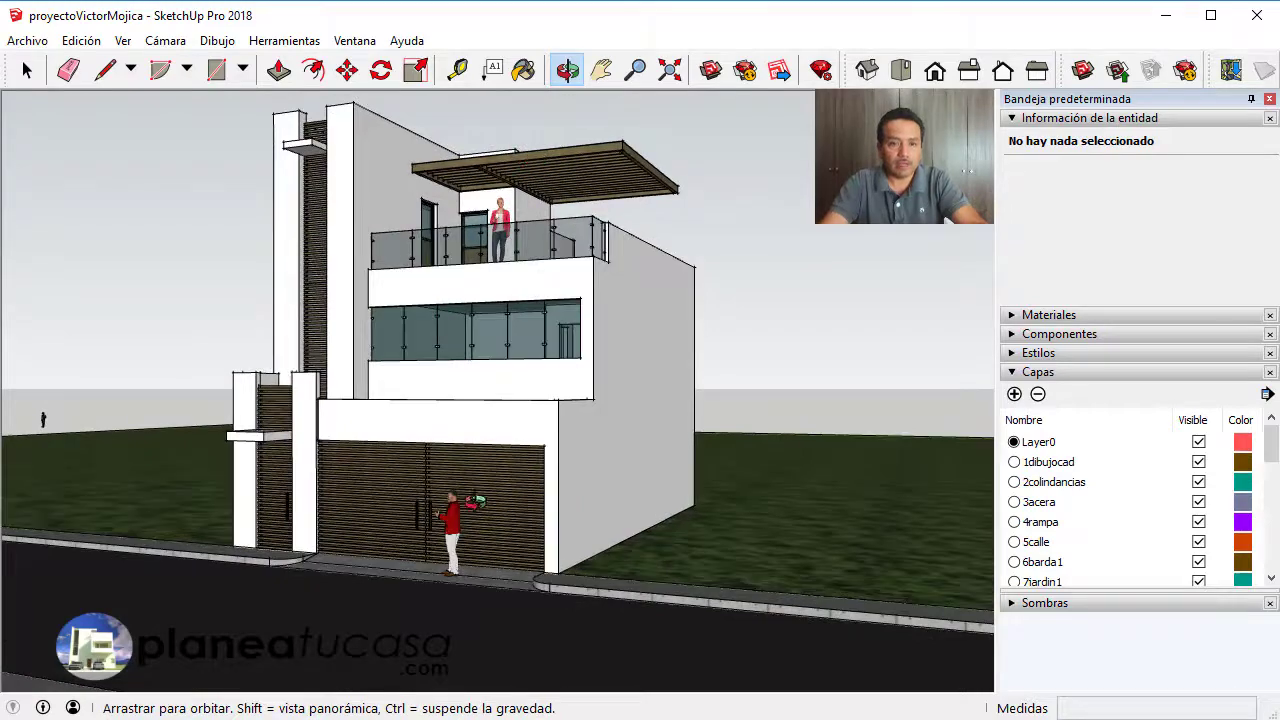
{"action": "scroll", "coordinate": [478, 528], "scroll_direction": "up", "scroll_amount": 2}
{"action": "mouse_move", "coordinate": [445, 494]}
{"action": "left_mouse_down"}
{"action": "mouse_move", "coordinate": [752, 507]}
{"action": "mouse_move", "coordinate": [640, 490]}
{"action": "left_mouse_up"}
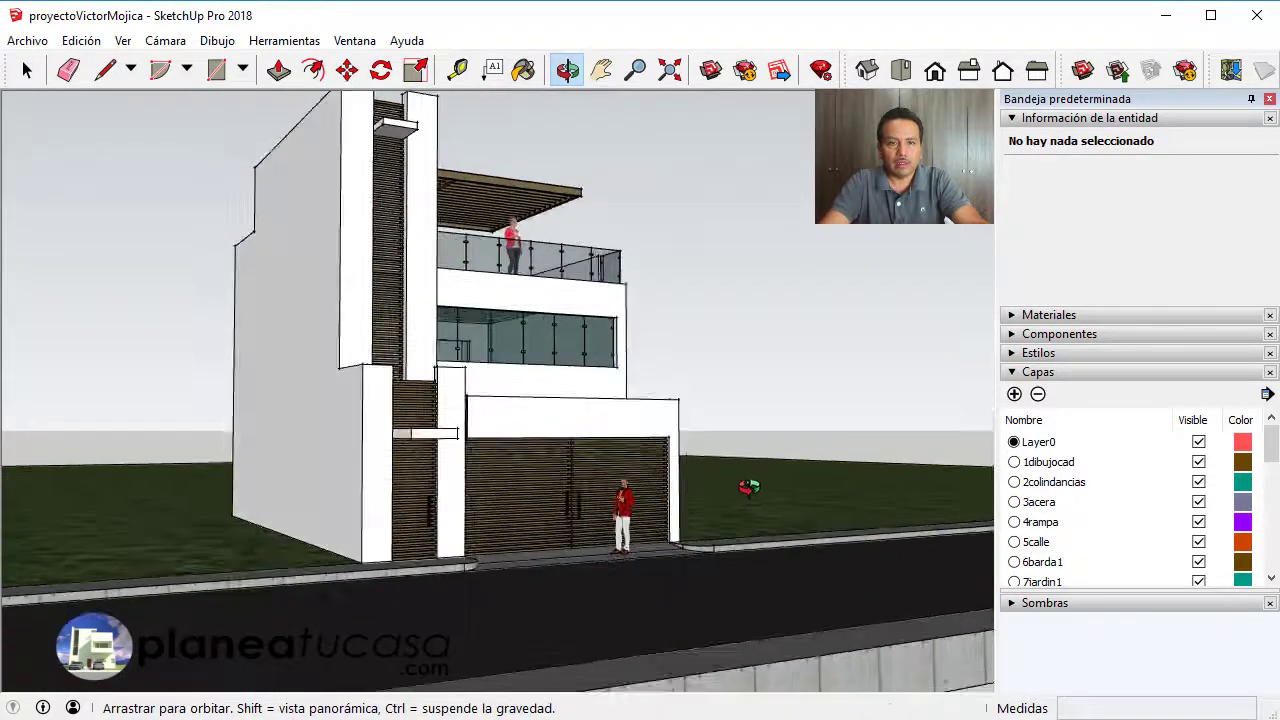
{"action": "scroll", "coordinate": [600, 400], "scroll_direction": "down", "scroll_amount": 2}
{"action": "scroll", "coordinate": [625, 318], "scroll_direction": "up", "scroll_amount": 1}
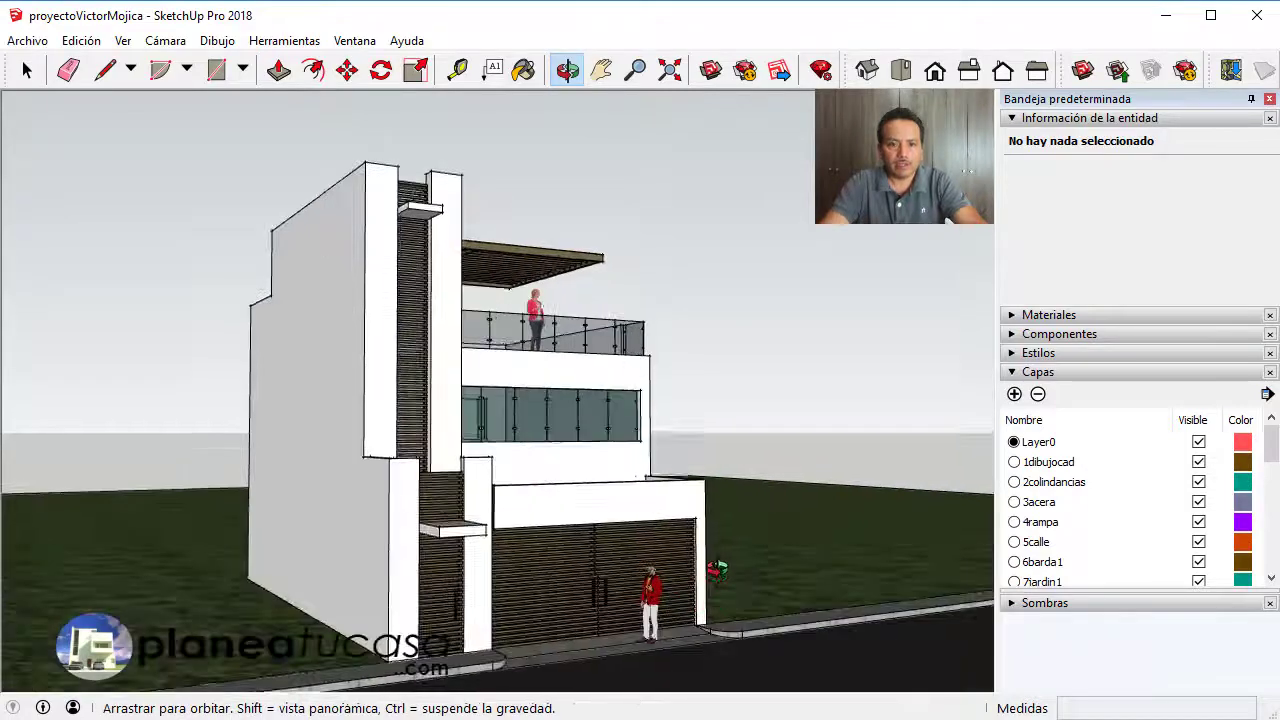
{"action": "scroll", "coordinate": [715, 590], "scroll_direction": "up", "scroll_amount": 1}
{"action": "scroll", "coordinate": [697, 585], "scroll_direction": "up", "scroll_amount": 2}
{"action": "scroll", "coordinate": [697, 585], "scroll_direction": "up", "scroll_amount": 1}
{"action": "scroll", "coordinate": [690, 615], "scroll_direction": "down", "scroll_amount": 1}
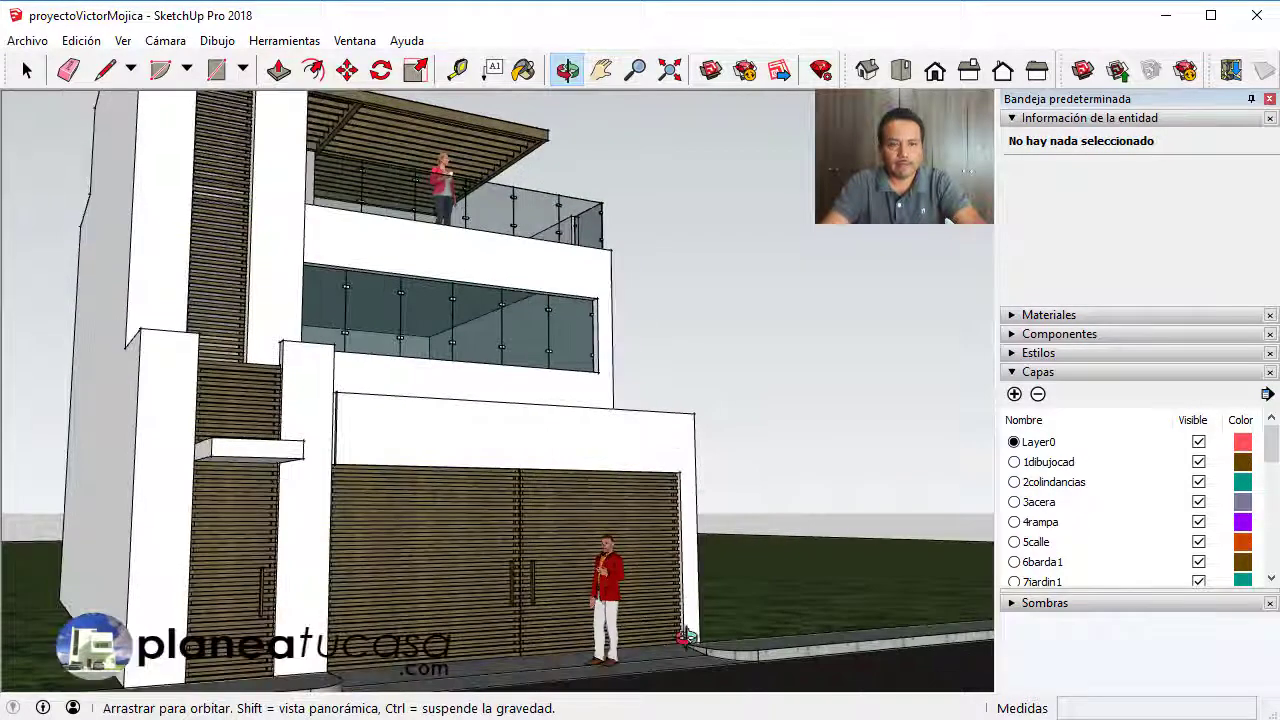
{"action": "scroll", "coordinate": [593, 457], "scroll_direction": "down", "scroll_amount": 3}
{"action": "left_click_drag", "start_coordinate": [593, 457], "coordinate": [465, 534]}
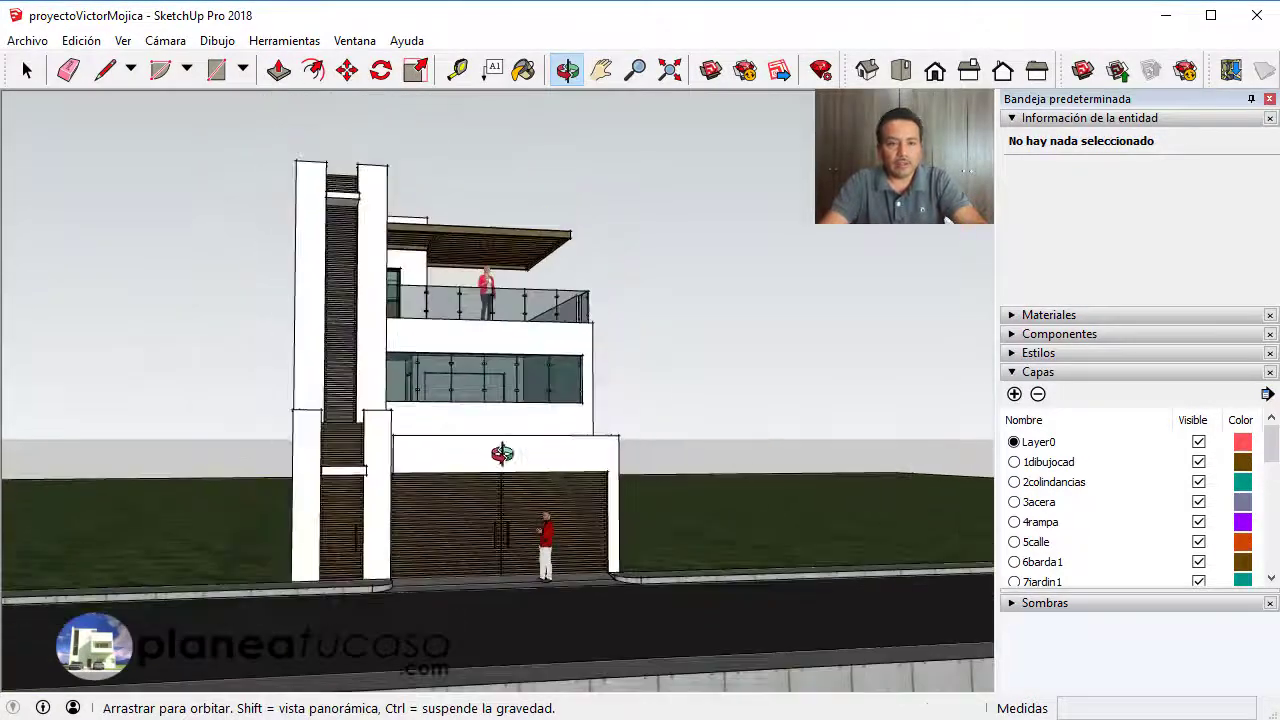
{"action": "scroll", "coordinate": [460, 560], "scroll_direction": "up", "scroll_amount": 2}
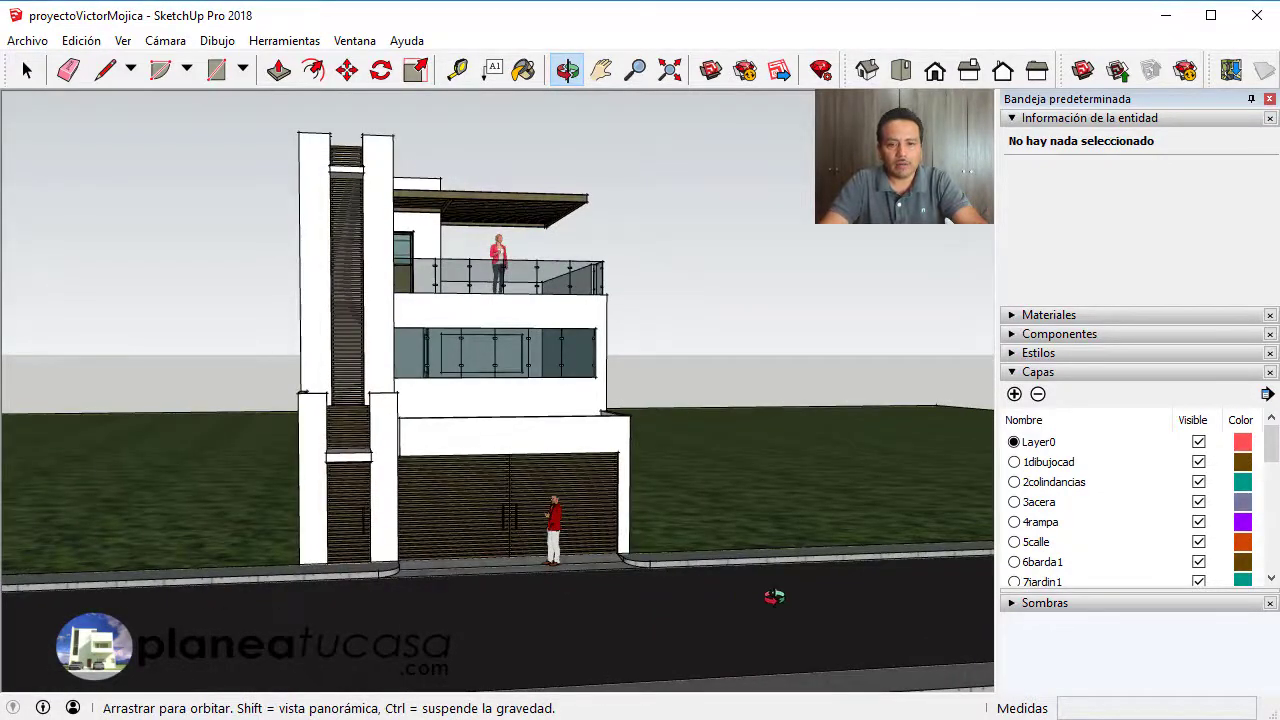
{"action": "scroll", "coordinate": [578, 554], "scroll_direction": "down", "scroll_amount": 2}
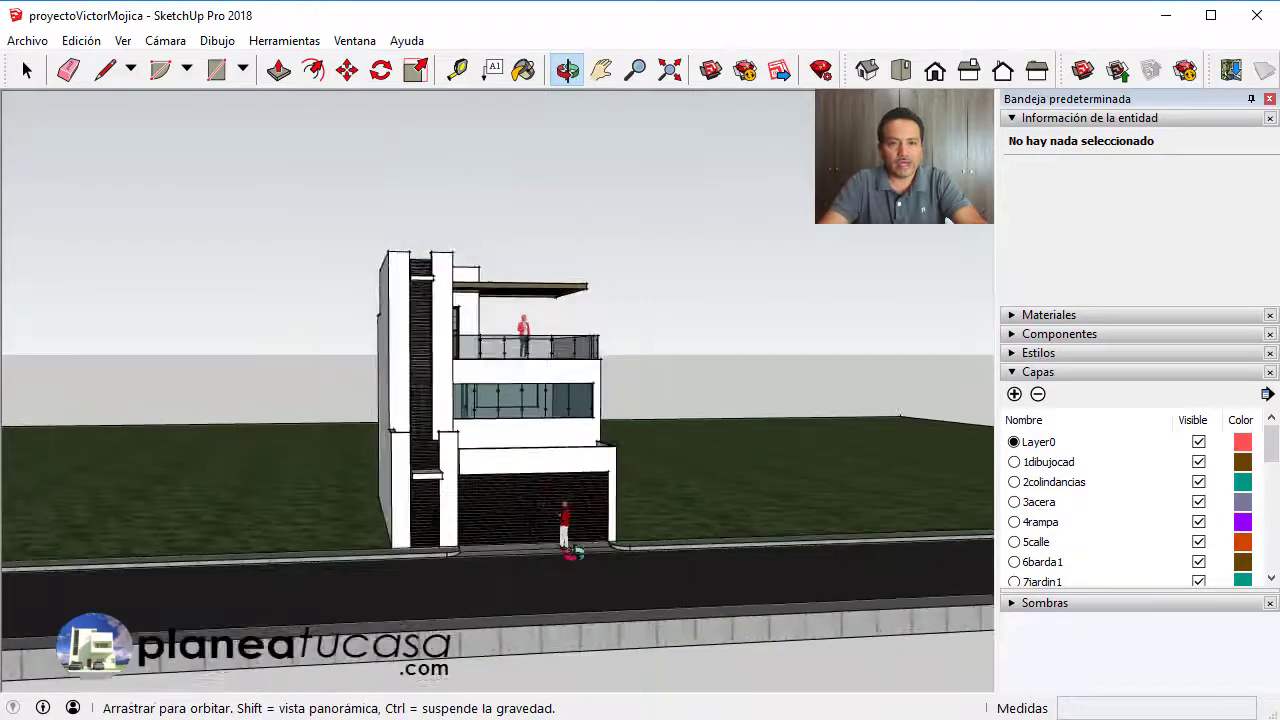
{"action": "left_click_drag", "start_coordinate": [578, 554], "coordinate": [646, 385]}
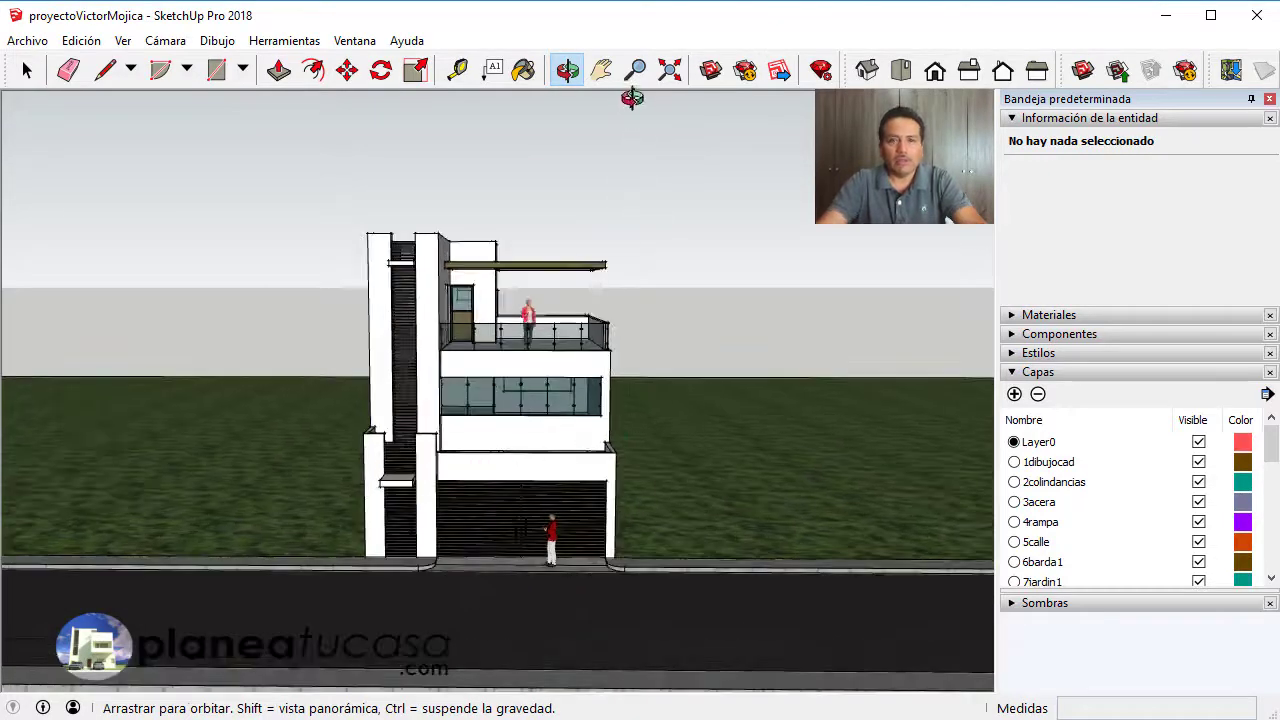
Step: Download the red MINI Cooper from 3D Warehouse directly into the model
{"action": "left_click", "coordinate": [716, 76]}
{"action": "type", "text": "minicooper"}
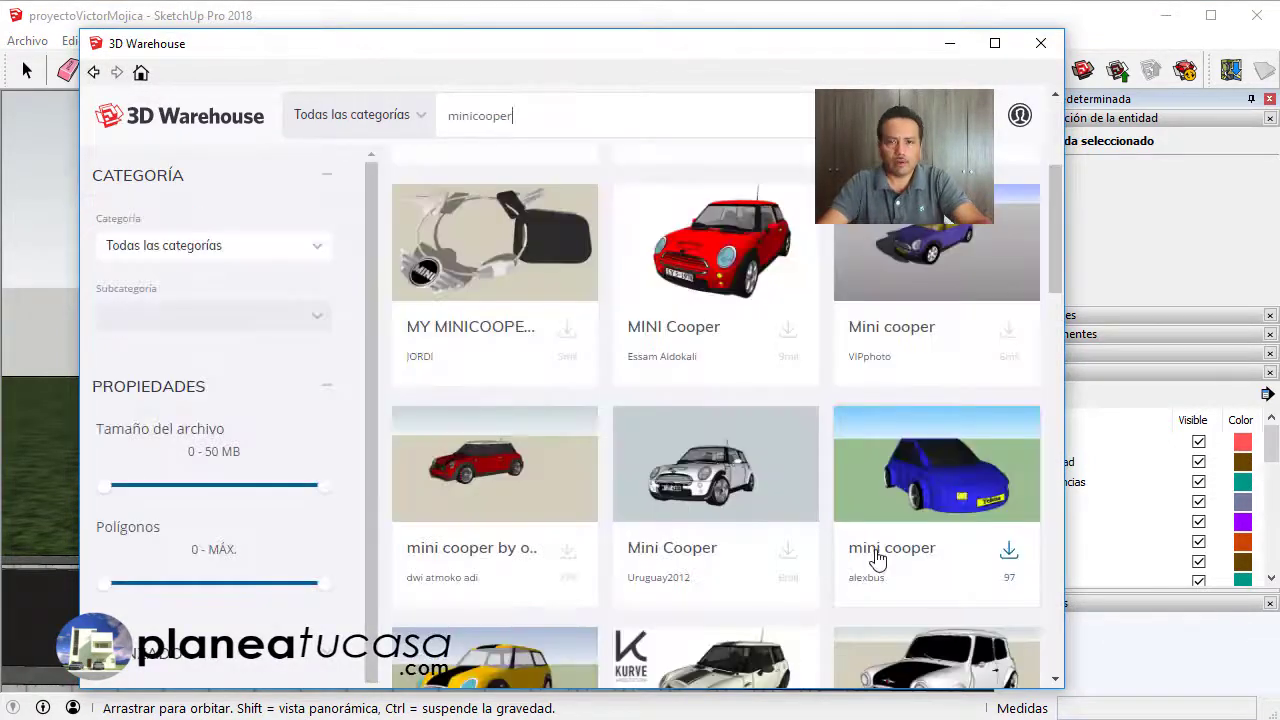
{"action": "scroll", "coordinate": [871, 557], "scroll_direction": "up", "scroll_amount": 2}
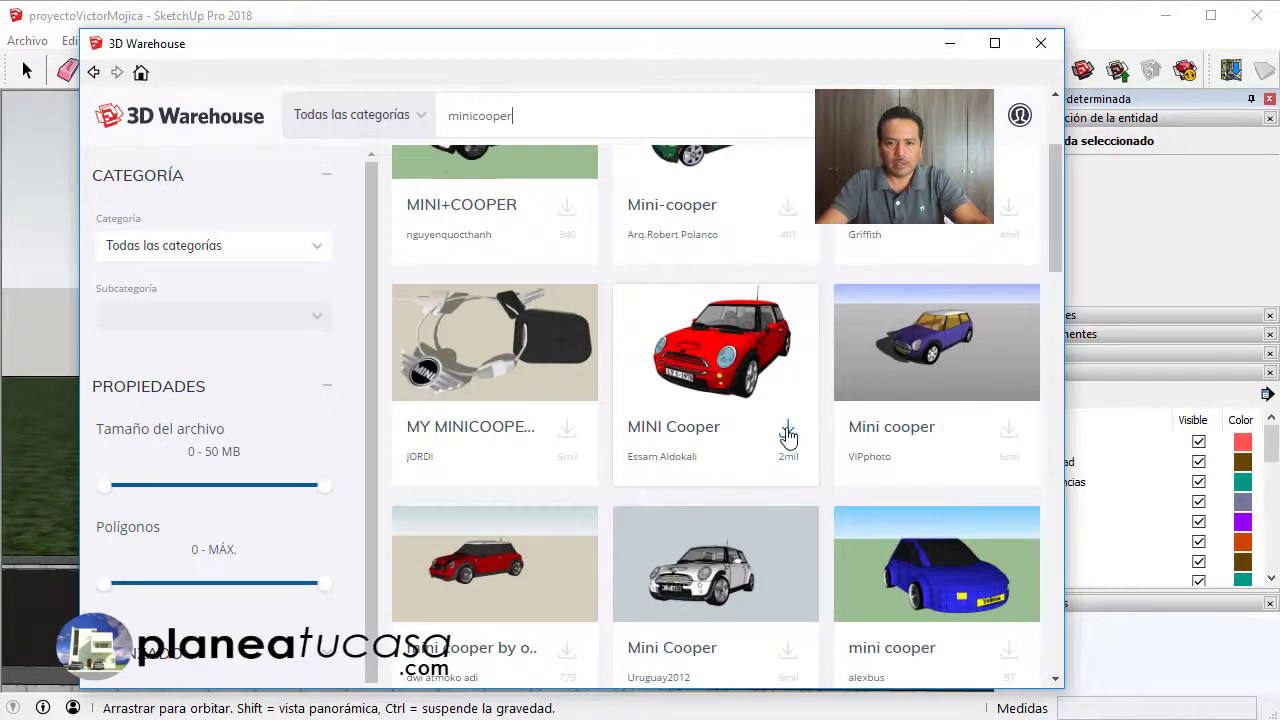
{"action": "left_click", "coordinate": [788, 435]}
{"action": "left_click", "coordinate": [562, 425]}
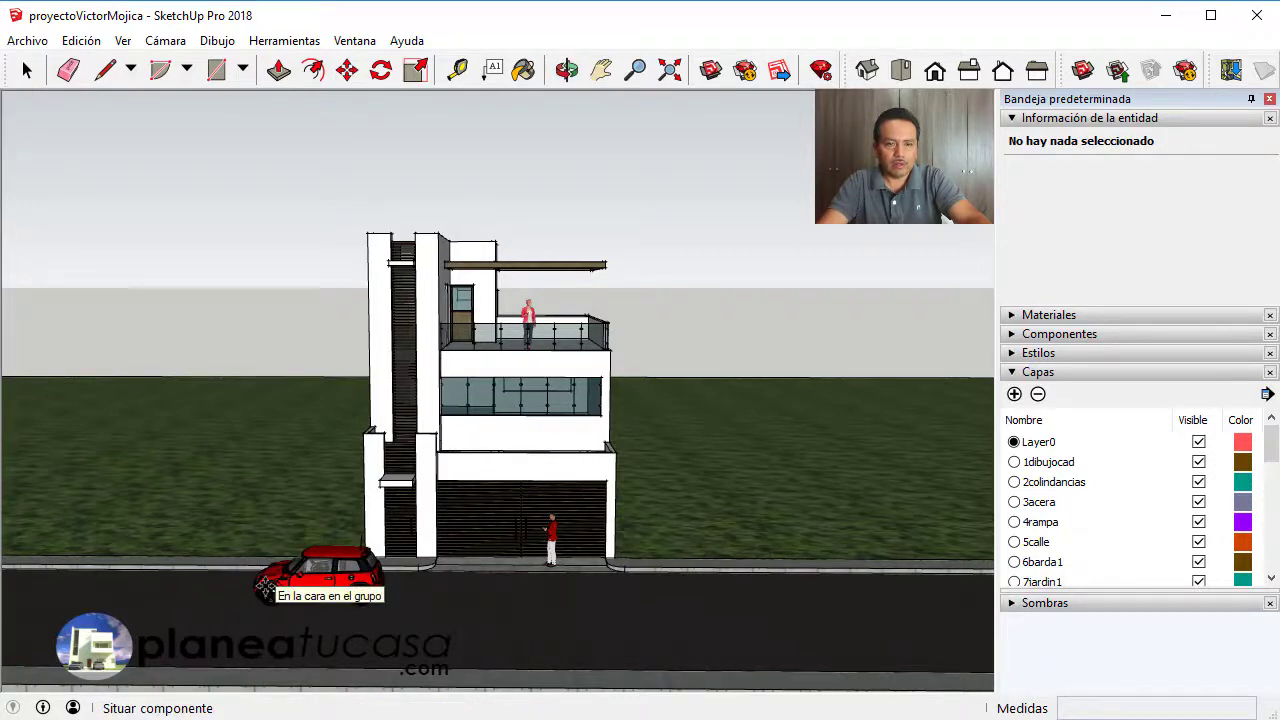
Step: Park the red MINI Cooper on the street left of the house and view it at an angle
{"action": "left_click", "coordinate": [265, 588]}
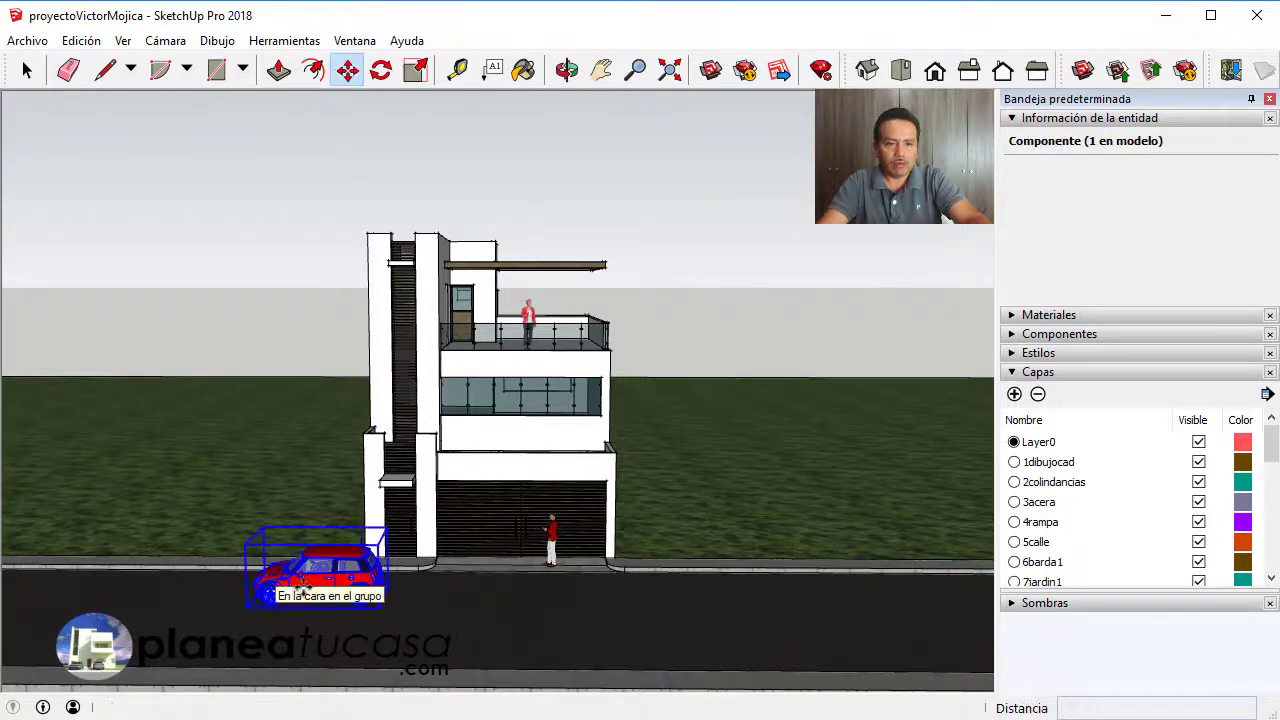
{"action": "left_click", "coordinate": [568, 69]}
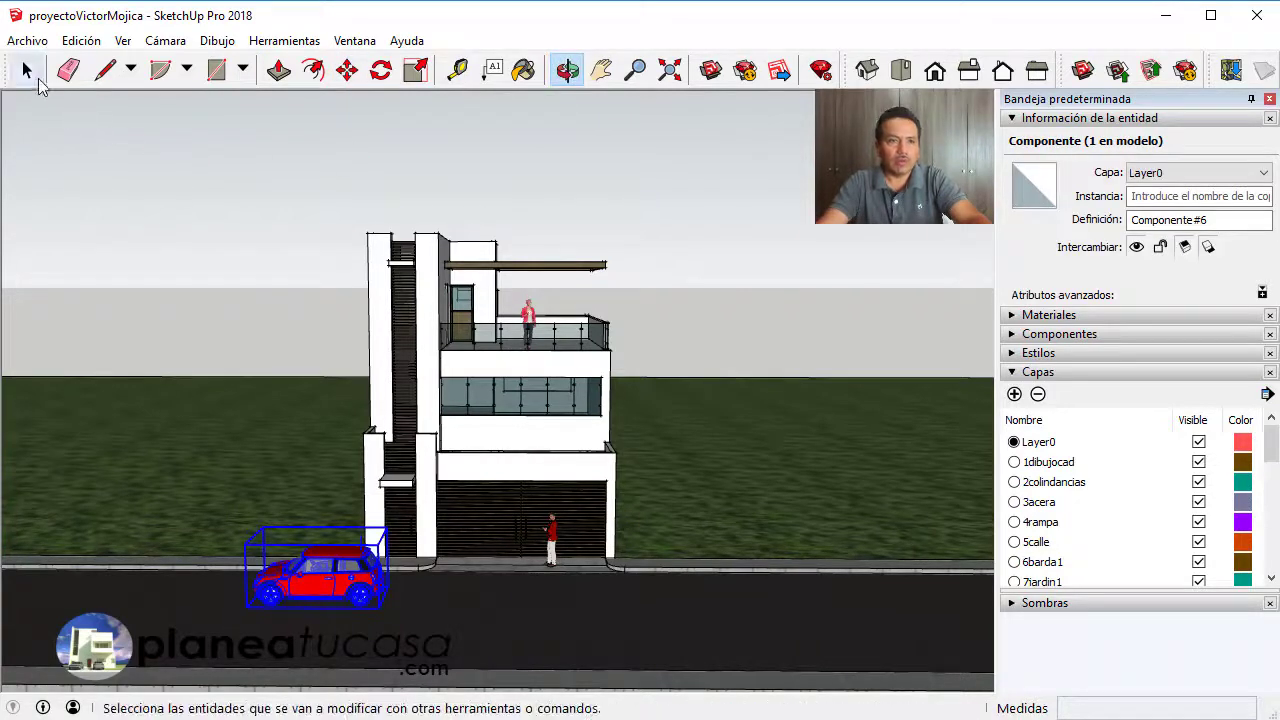
{"action": "left_click", "coordinate": [27, 69]}
{"action": "left_click", "coordinate": [582, 141]}
{"action": "left_click", "coordinate": [568, 69]}
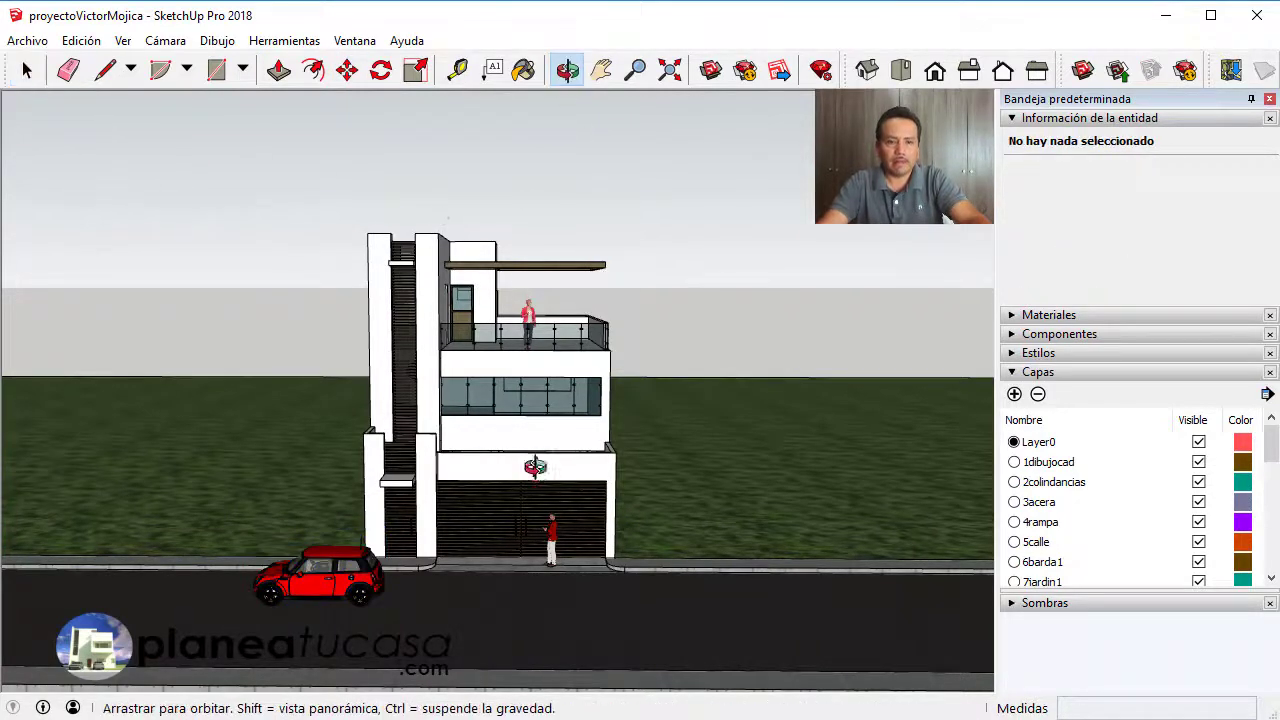
{"action": "left_click_drag", "start_coordinate": [491, 457], "coordinate": [439, 494]}
{"action": "scroll", "coordinate": [439, 494], "scroll_direction": "up", "scroll_amount": 2}
{"action": "scroll", "coordinate": [420, 480], "scroll_direction": "up", "scroll_amount": 2}
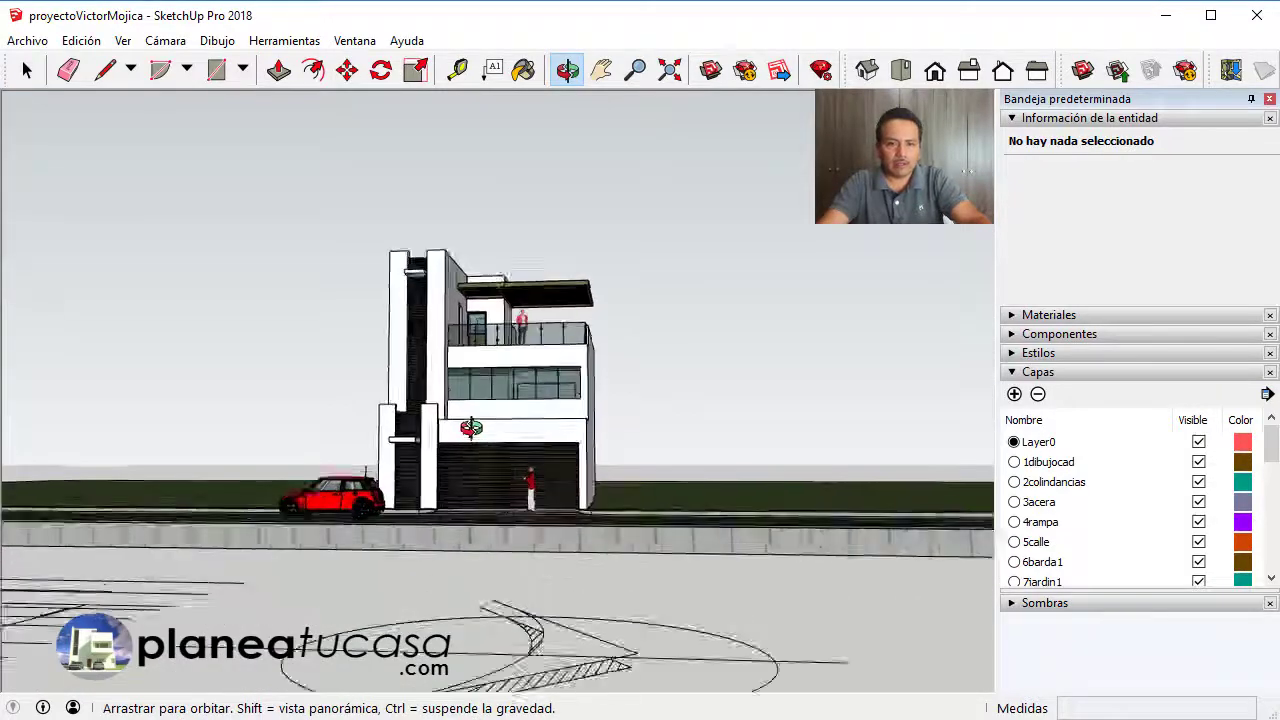
{"action": "scroll", "coordinate": [390, 462], "scroll_direction": "up", "scroll_amount": 3}
{"action": "mouse_move", "coordinate": [386, 460]}
{"action": "left_mouse_down"}
{"action": "mouse_move", "coordinate": [763, 446]}
{"action": "mouse_move", "coordinate": [699, 447]}
{"action": "mouse_move", "coordinate": [577, 547]}
{"action": "mouse_move", "coordinate": [551, 583]}
{"action": "mouse_move", "coordinate": [572, 606]}
{"action": "left_mouse_up"}
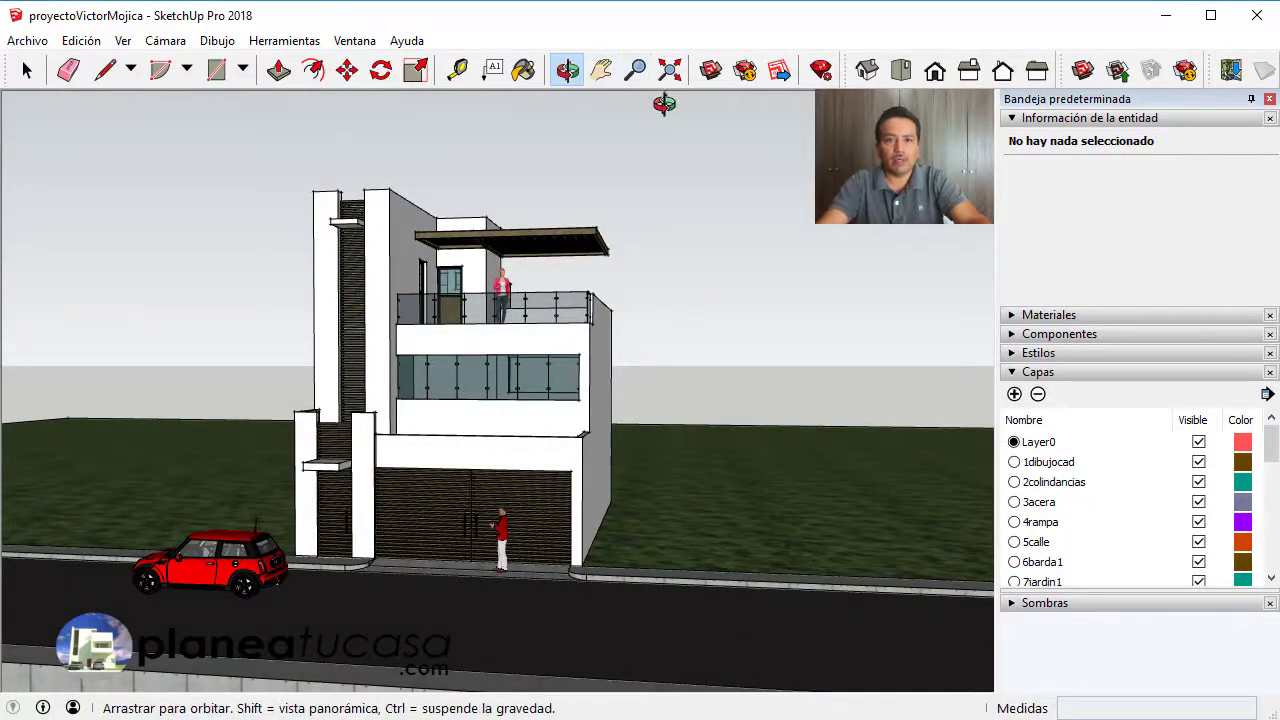
Step: Search 3D Warehouse for 'camioneta' and download the blue Dodge pickup
{"action": "left_click", "coordinate": [711, 70]}
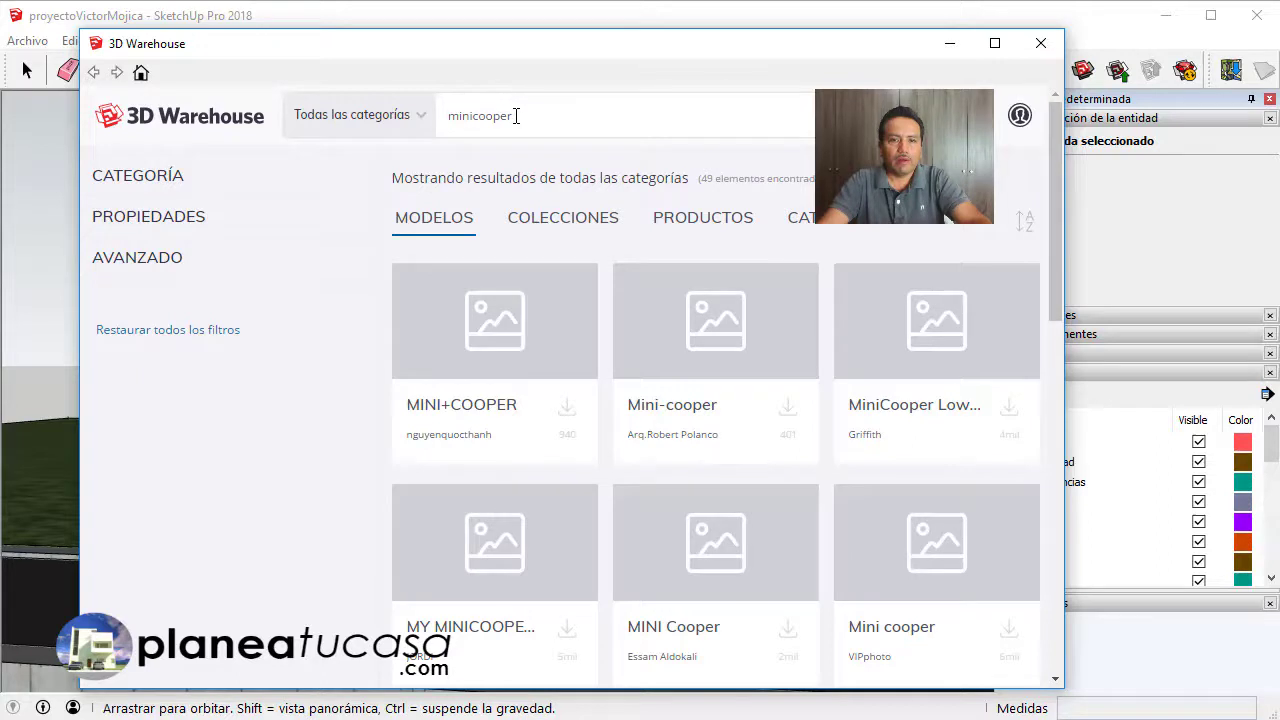
{"action": "left_click_drag", "start_coordinate": [516, 115], "coordinate": [446, 115]}
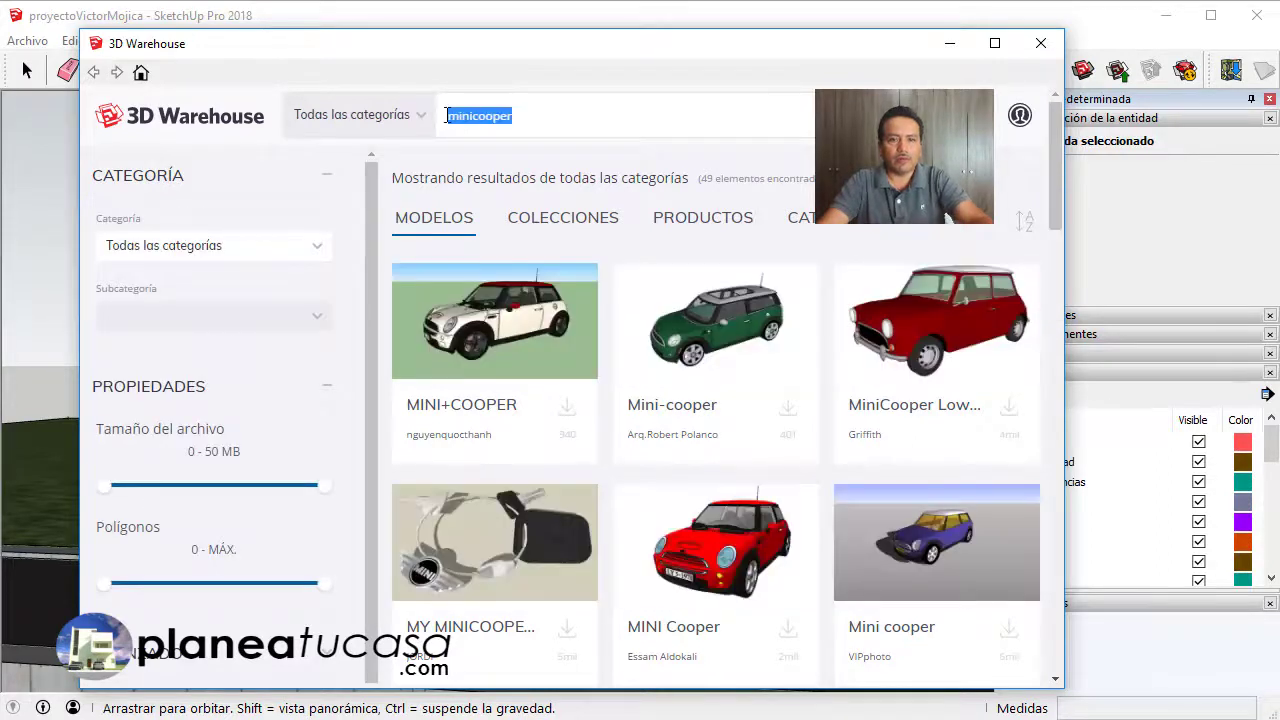
{"action": "type", "text": "cam"}
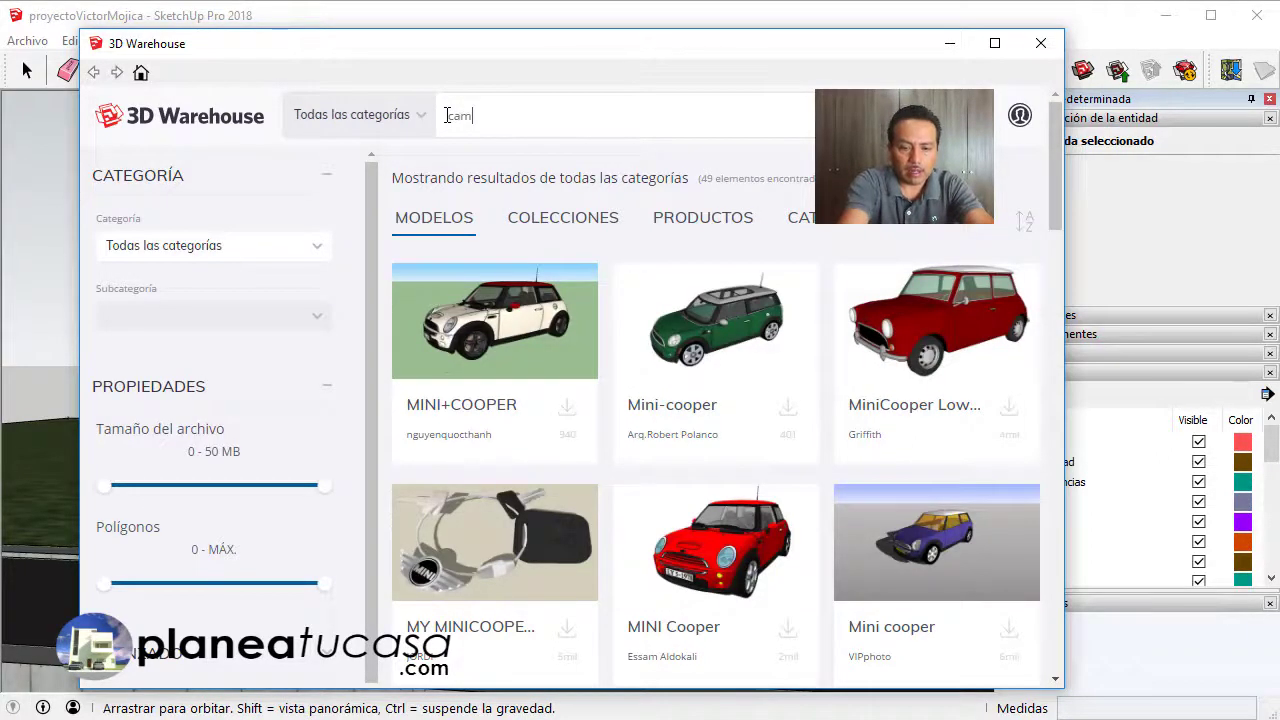
{"action": "type", "text": "ioneta"}
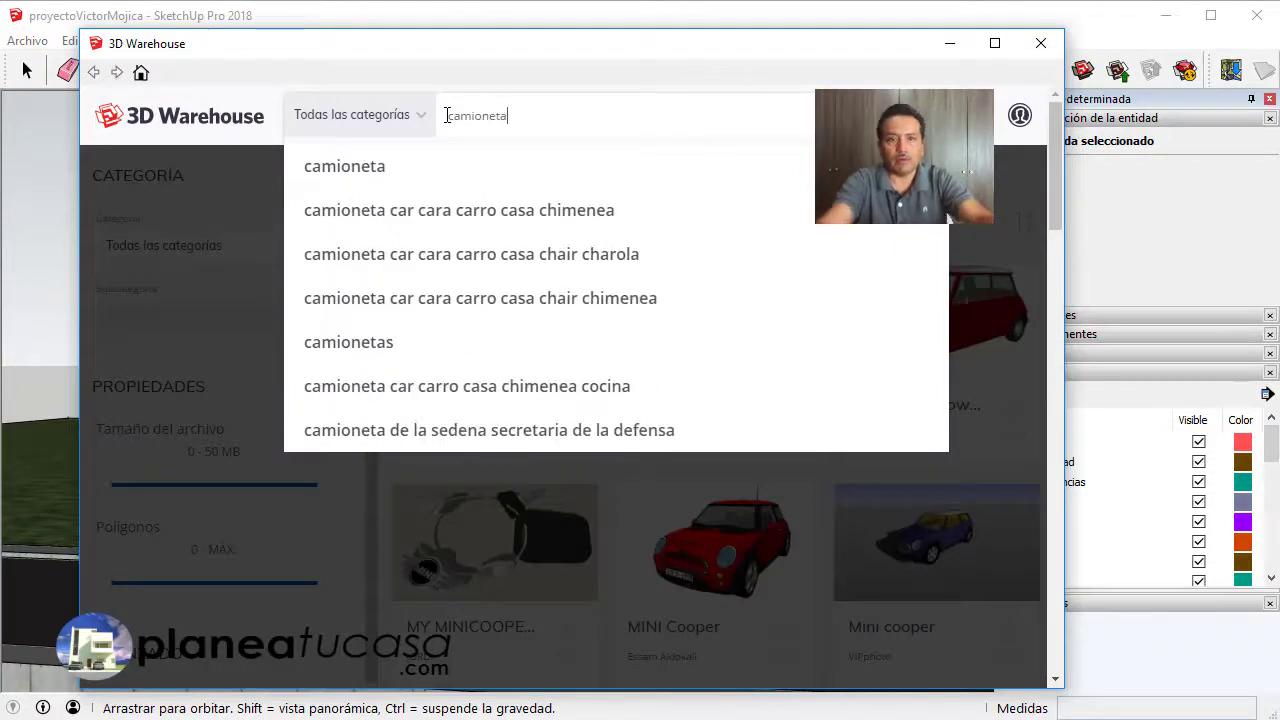
{"action": "key", "text": "Return"}
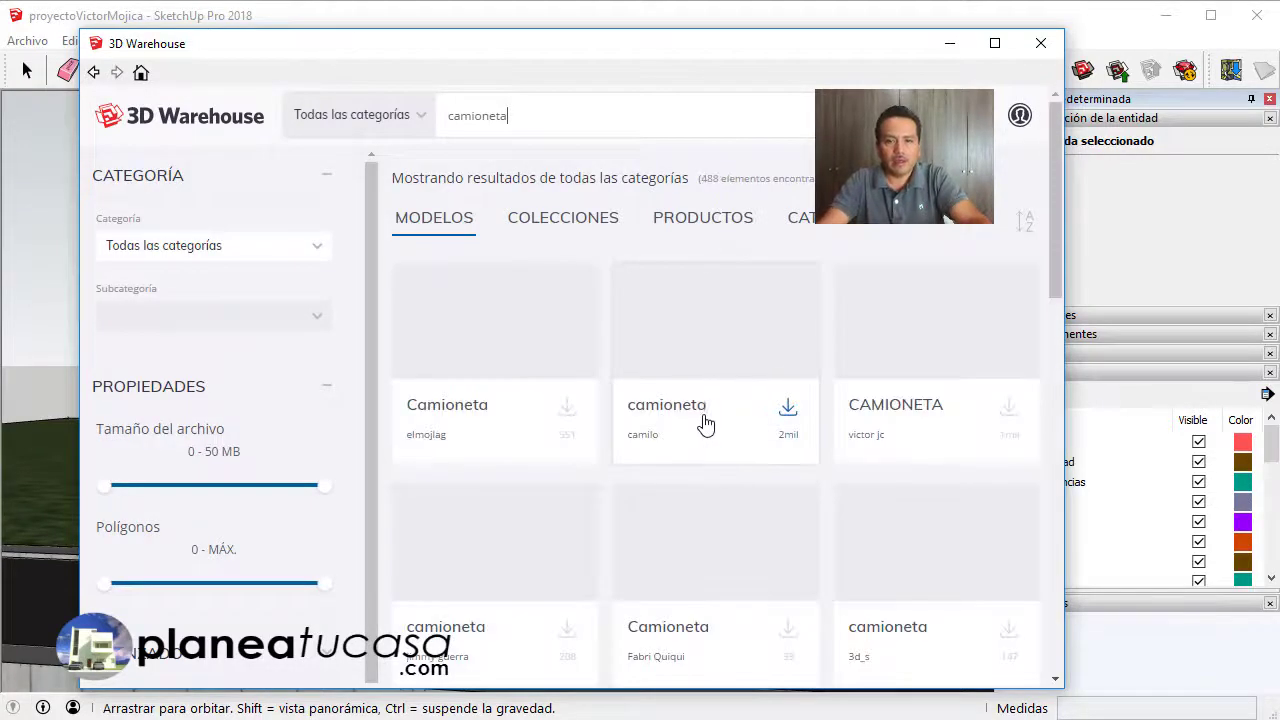
{"action": "scroll", "coordinate": [740, 420], "scroll_direction": "down", "scroll_amount": 10}
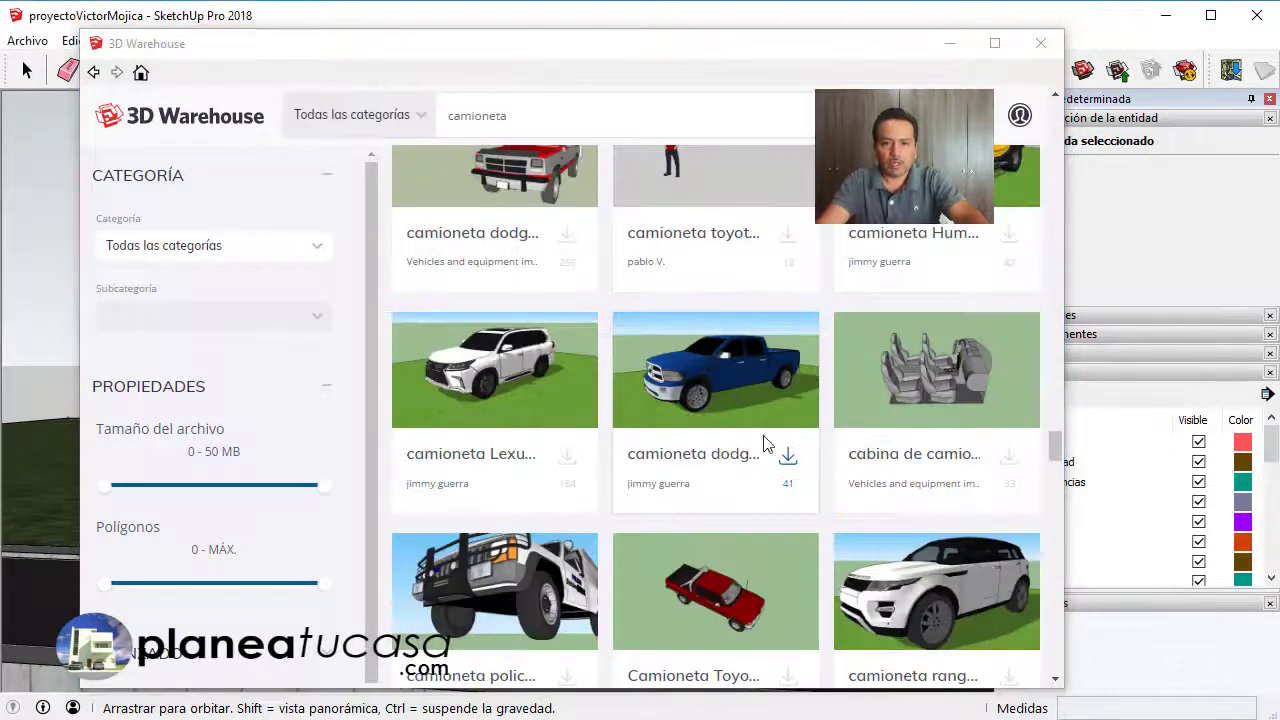
{"action": "left_click", "coordinate": [789, 459]}
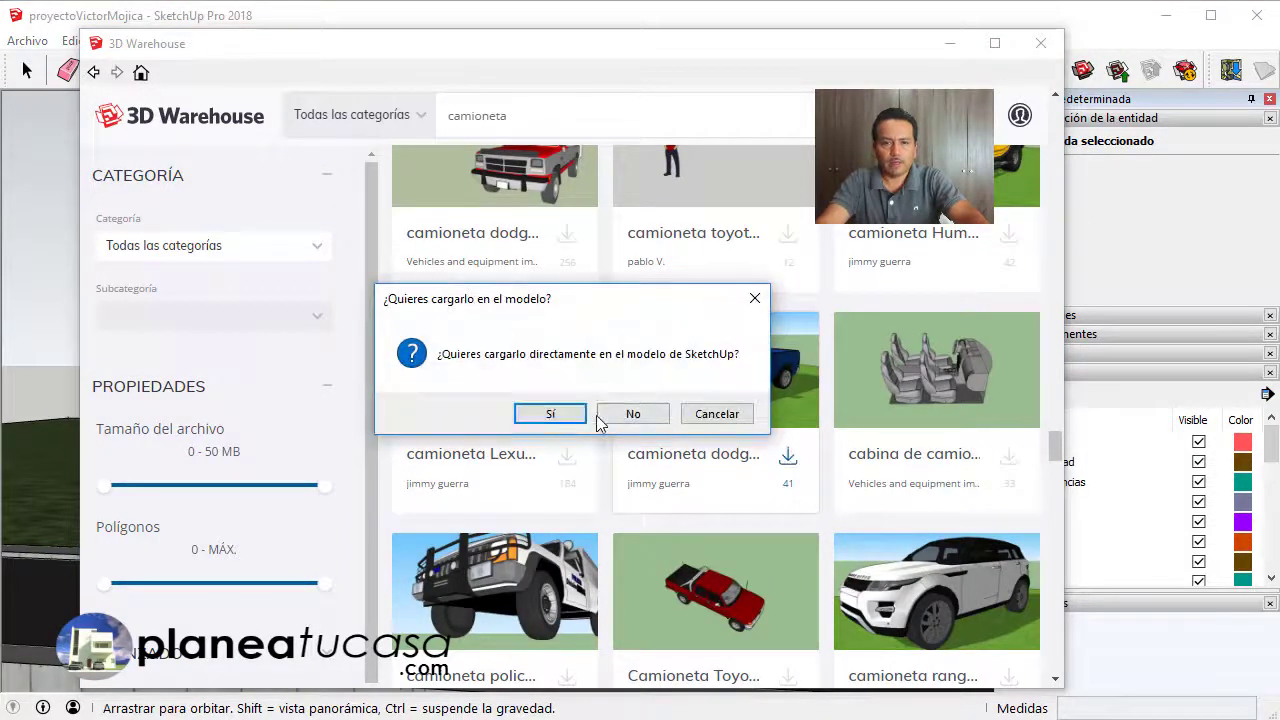
Step: Load the blue Dodge pickup into the model and place it on the lawn by the street
{"action": "left_click", "coordinate": [550, 414]}
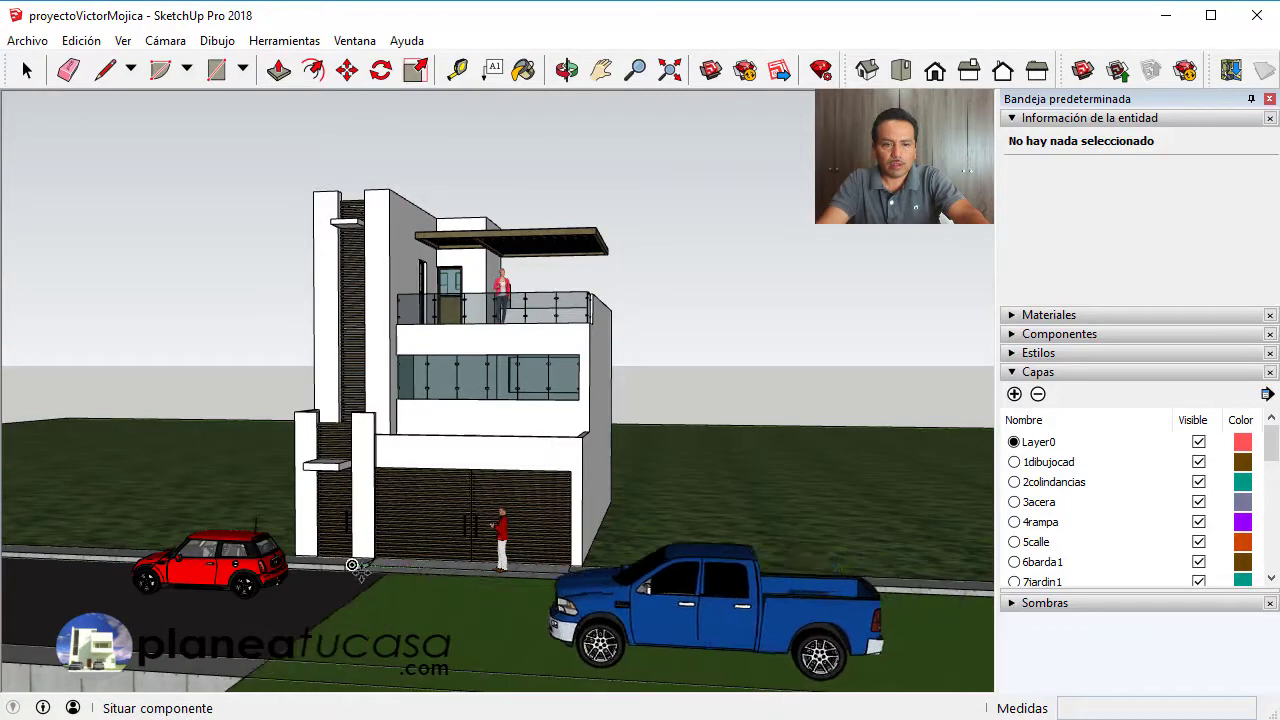
{"action": "scroll", "coordinate": [352, 567], "scroll_direction": "up", "scroll_amount": 1}
{"action": "scroll", "coordinate": [352, 567], "scroll_direction": "up", "scroll_amount": 2}
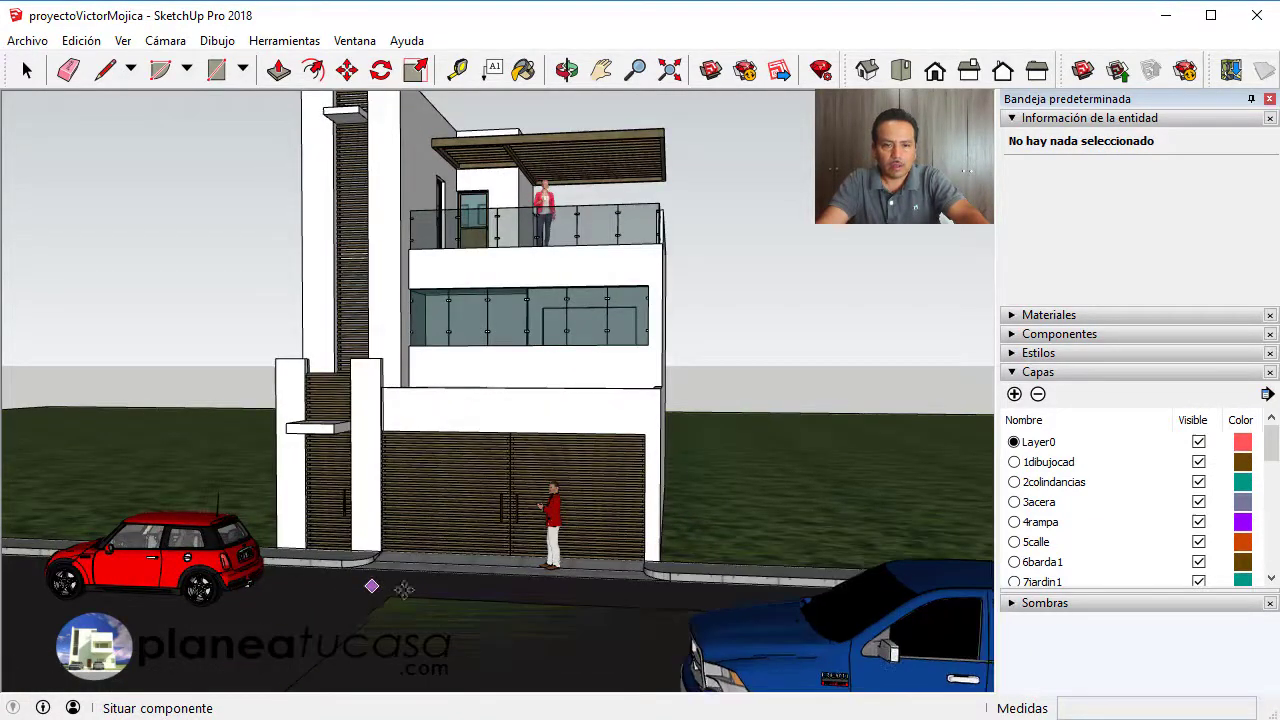
{"action": "scroll", "coordinate": [510, 582], "scroll_direction": "up", "scroll_amount": 1}
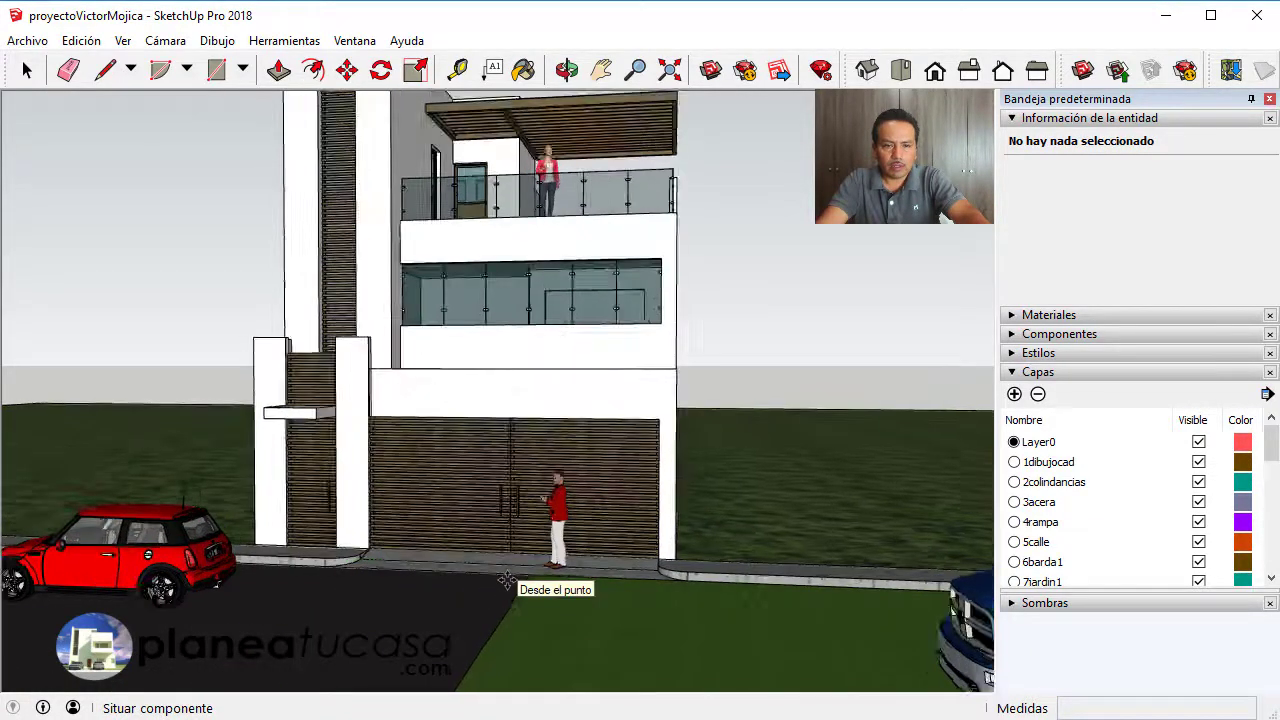
{"action": "scroll", "coordinate": [505, 580], "scroll_direction": "up", "scroll_amount": 2}
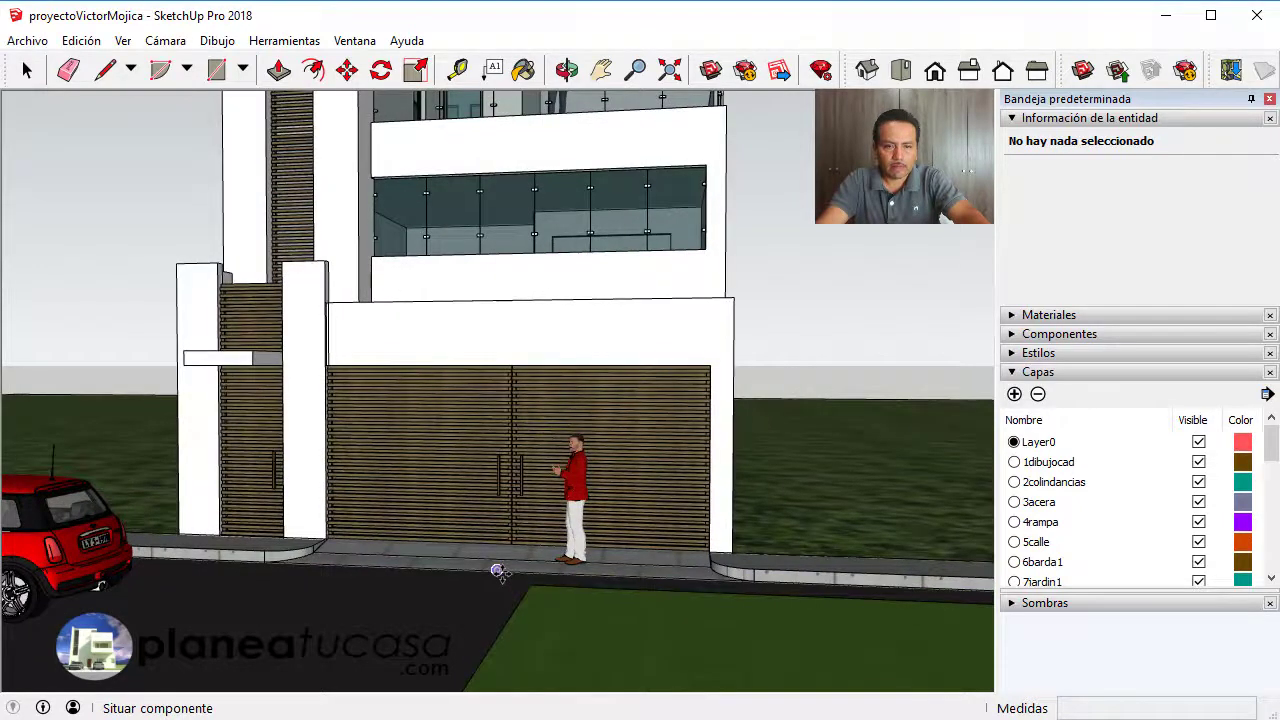
{"action": "left_click", "coordinate": [502, 573]}
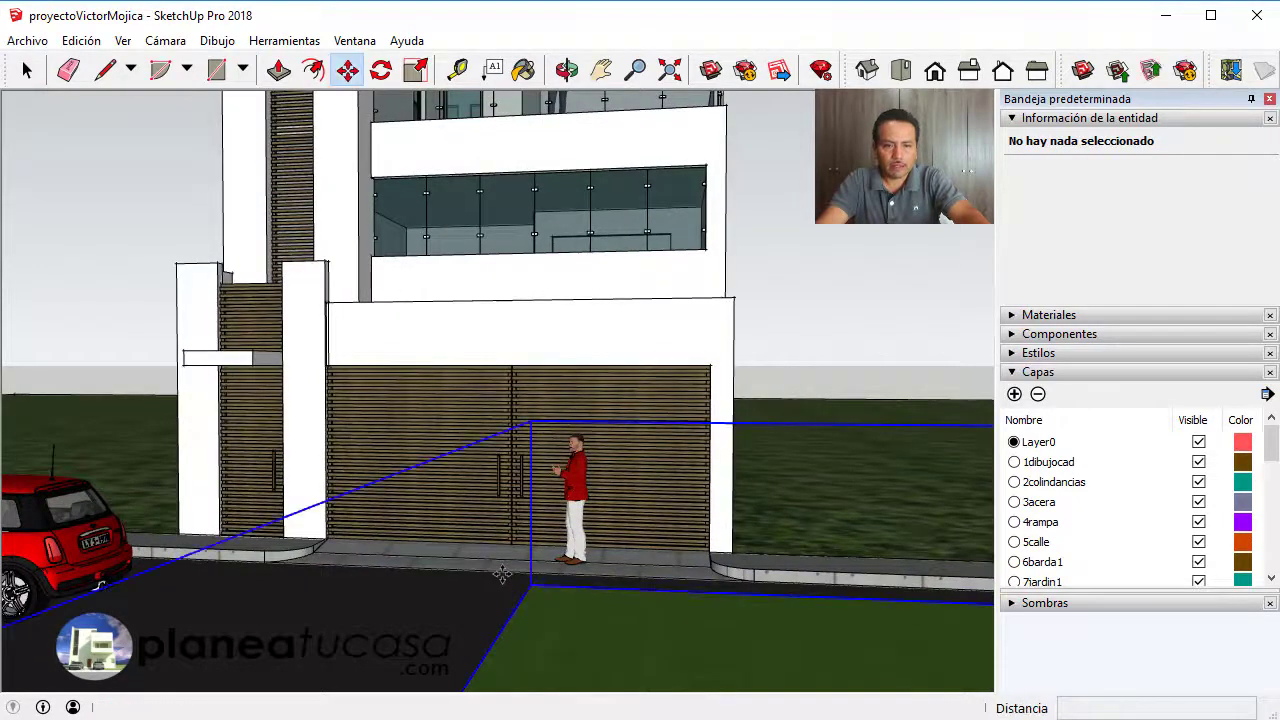
Step: Orbit and zoom out to view the whole house and street from higher up
{"action": "left_click", "coordinate": [567, 69]}
{"action": "scroll", "coordinate": [624, 375], "scroll_direction": "down", "scroll_amount": 2}
{"action": "left_click_drag", "start_coordinate": [624, 375], "coordinate": [580, 400]}
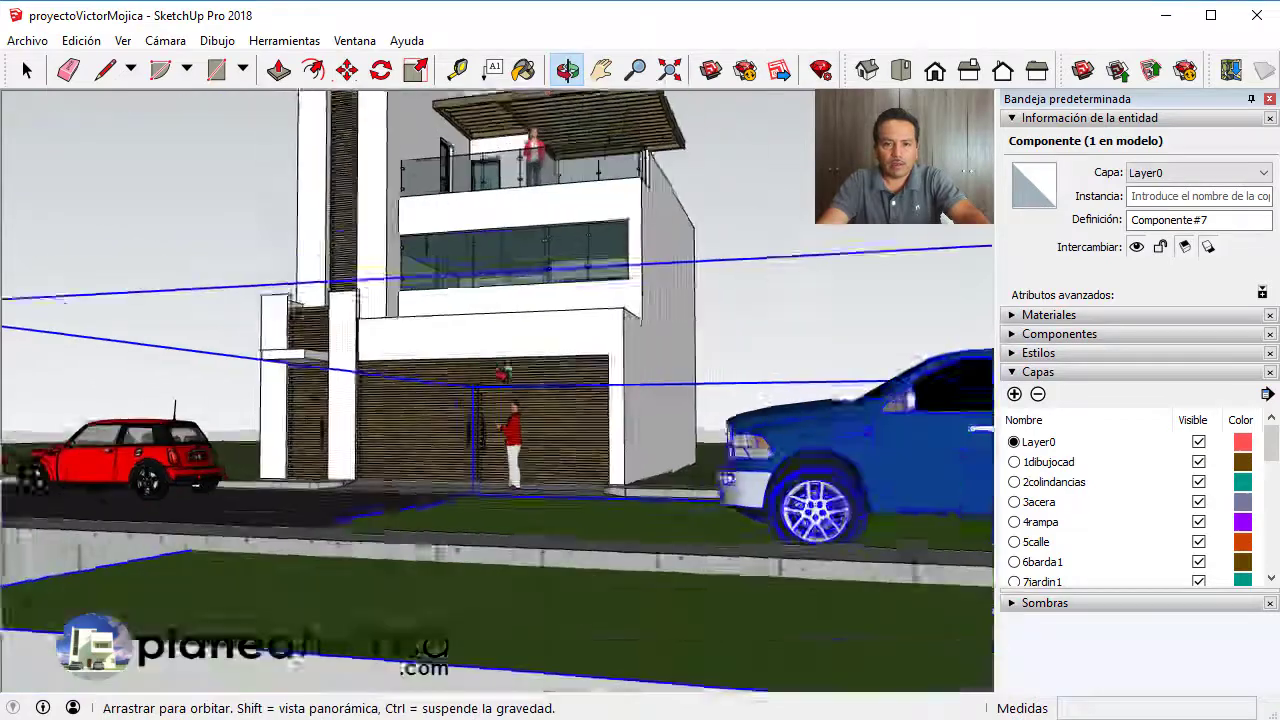
{"action": "scroll", "coordinate": [650, 540], "scroll_direction": "down", "scroll_amount": 2}
{"action": "scroll", "coordinate": [640, 525], "scroll_direction": "down", "scroll_amount": 2}
{"action": "scroll", "coordinate": [700, 590], "scroll_direction": "down", "scroll_amount": 1}
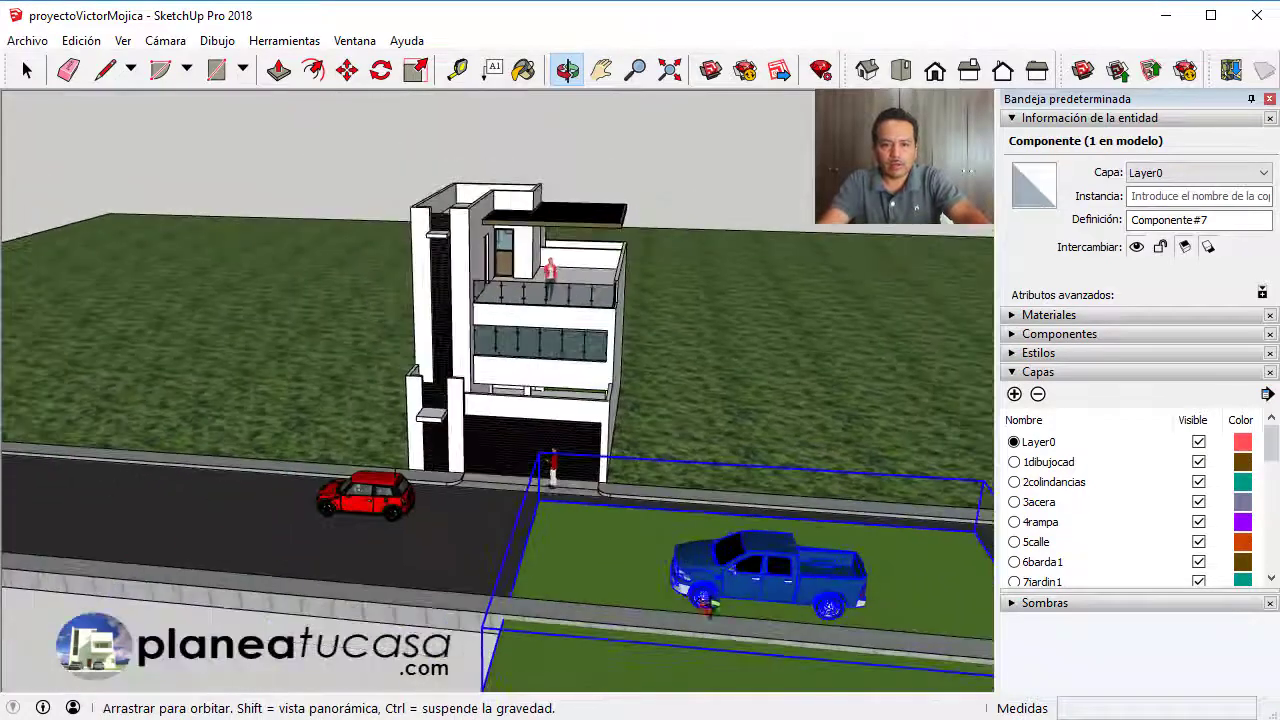
{"action": "left_click_drag", "start_coordinate": [700, 590], "coordinate": [668, 588]}
{"action": "scroll", "coordinate": [668, 588], "scroll_direction": "up", "scroll_amount": 2}
{"action": "key", "text": "space"}
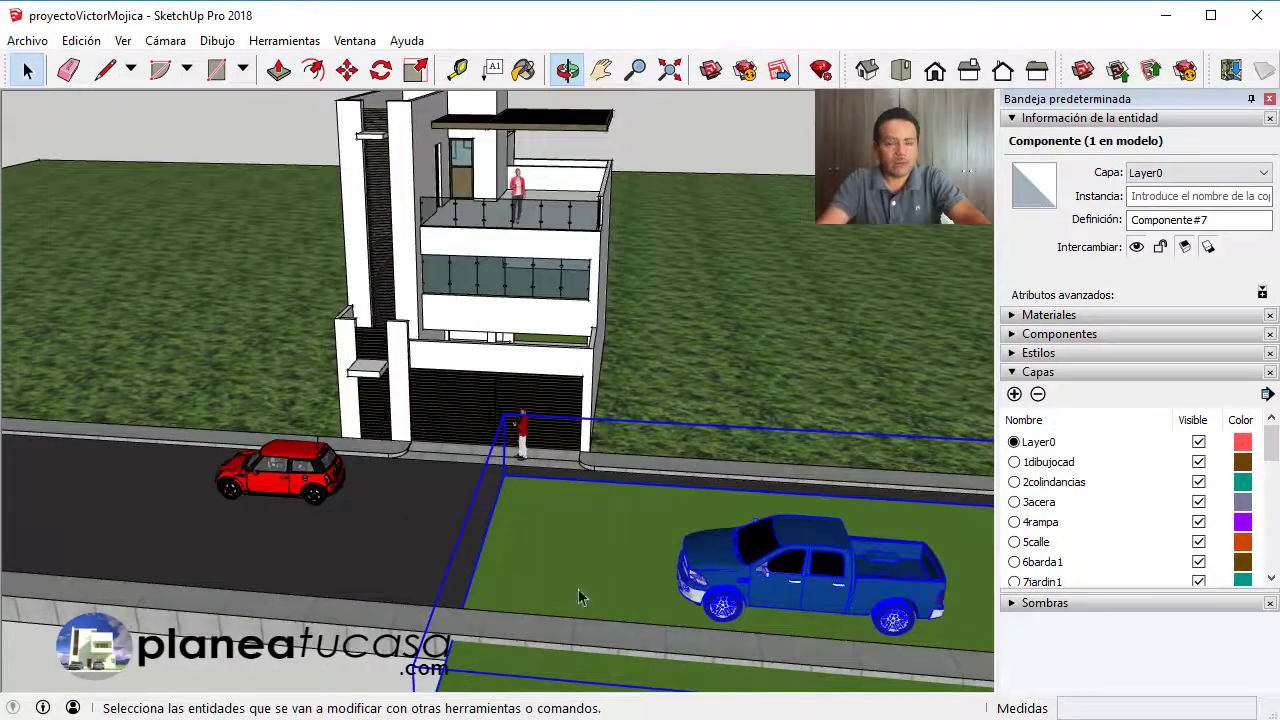
Step: Delete the green lawn patch's face and edges inside its component
{"action": "double_click", "coordinate": [826, 616]}
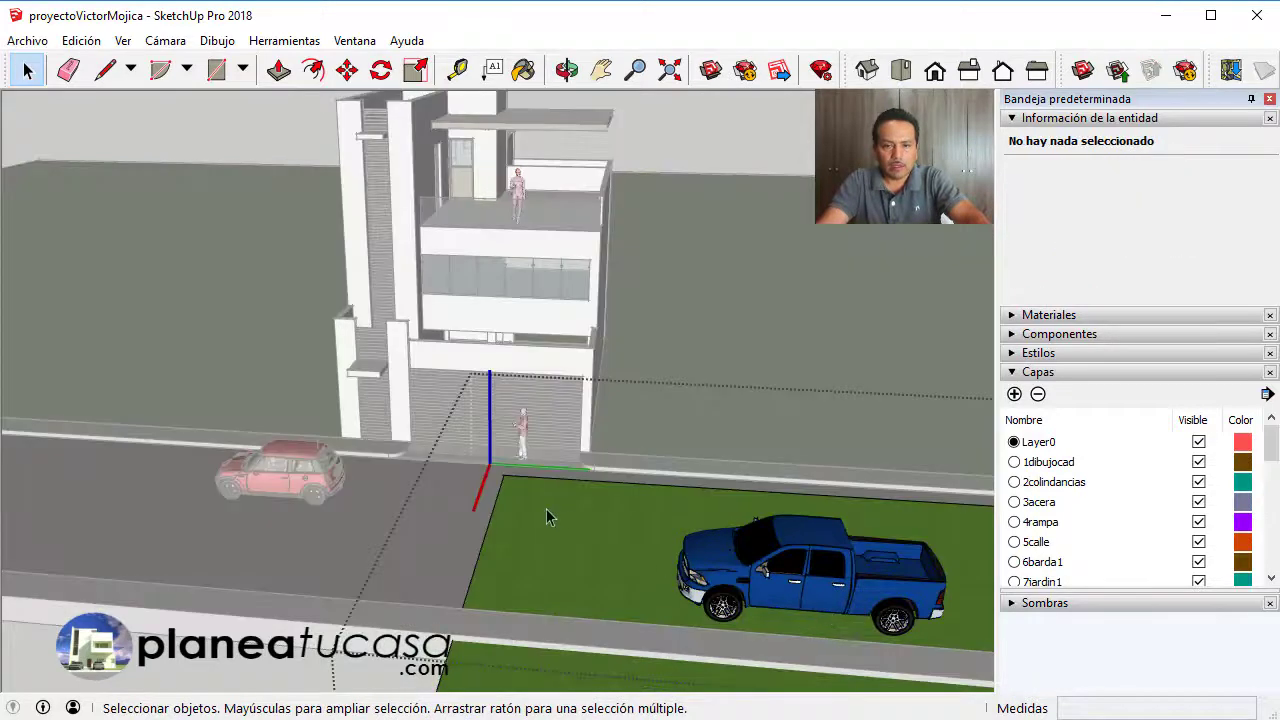
{"action": "left_click", "coordinate": [560, 535]}
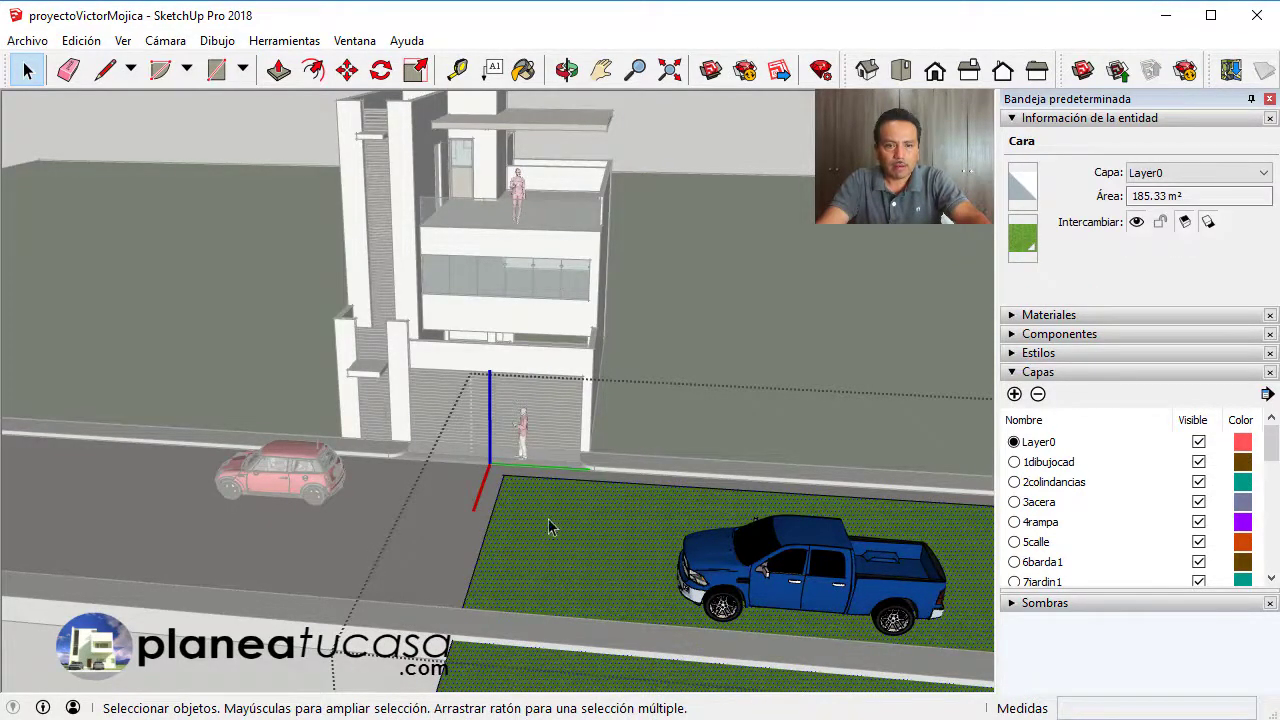
{"action": "double_click", "coordinate": [550, 528]}
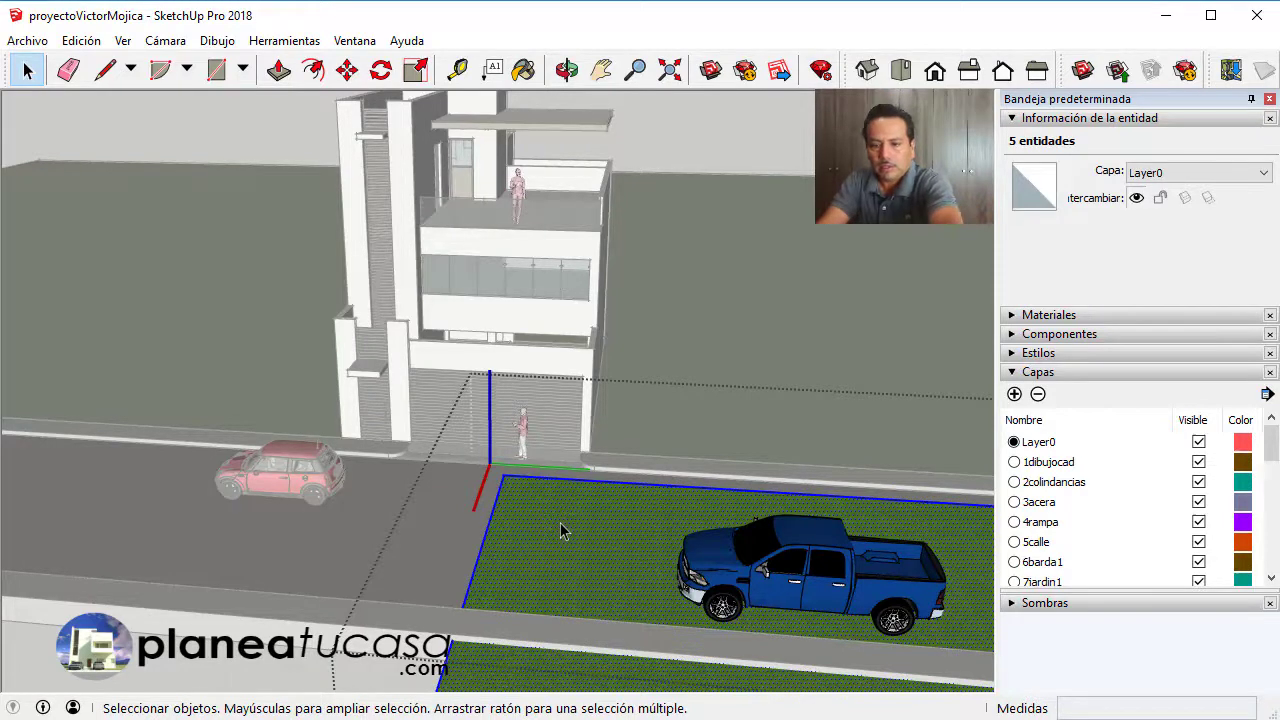
{"action": "key", "text": "Delete"}
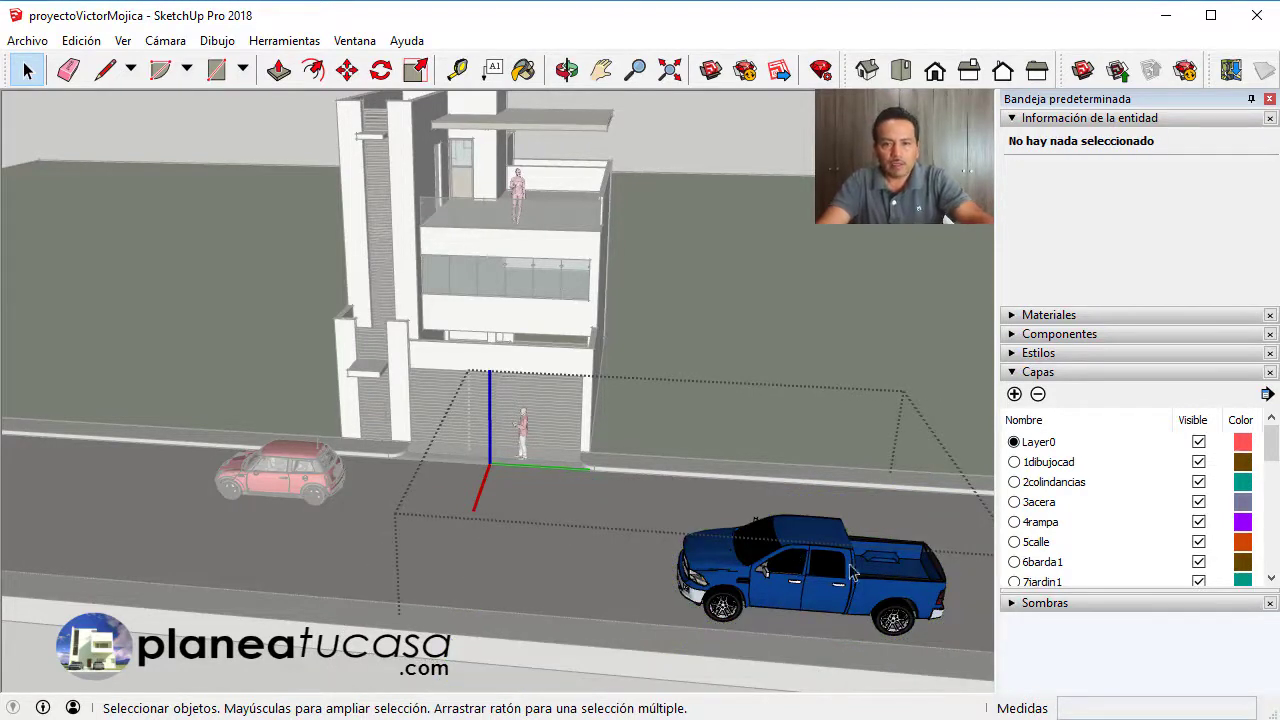
Step: Move the blue pickup 3.14 m onto the street beside the house and clear the selection
{"action": "left_click", "coordinate": [851, 571]}
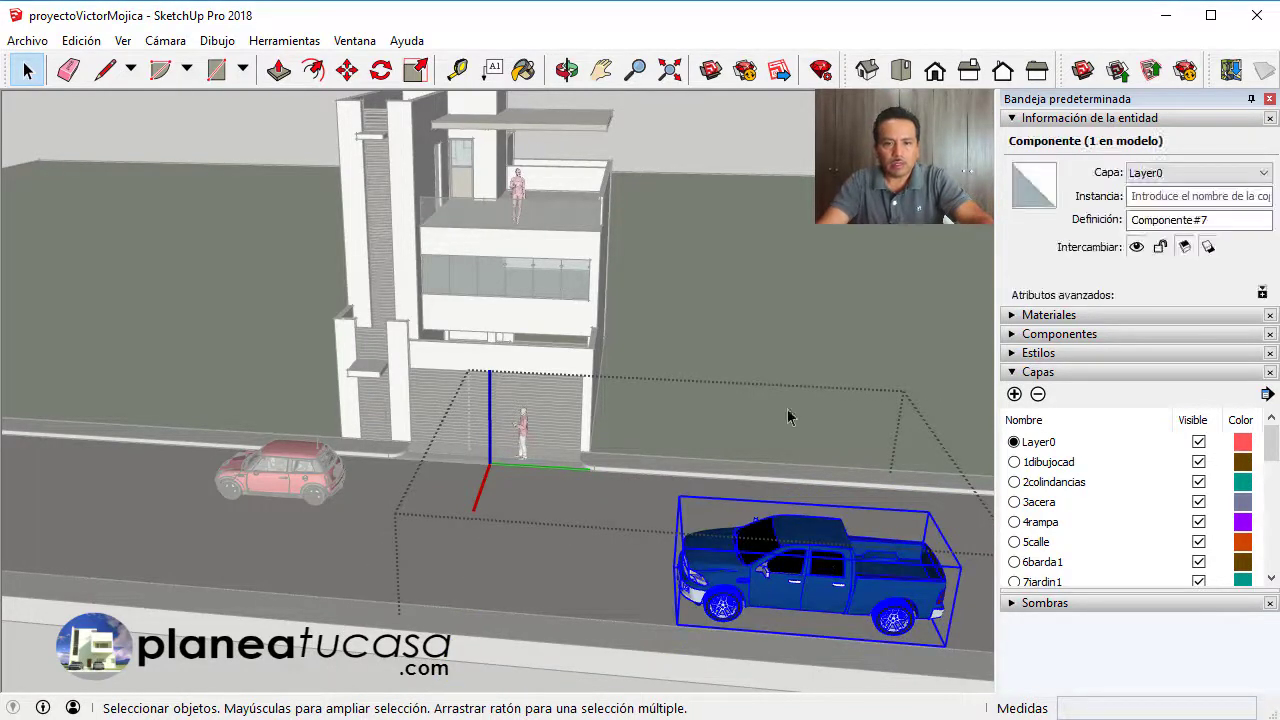
{"action": "left_click", "coordinate": [351, 74]}
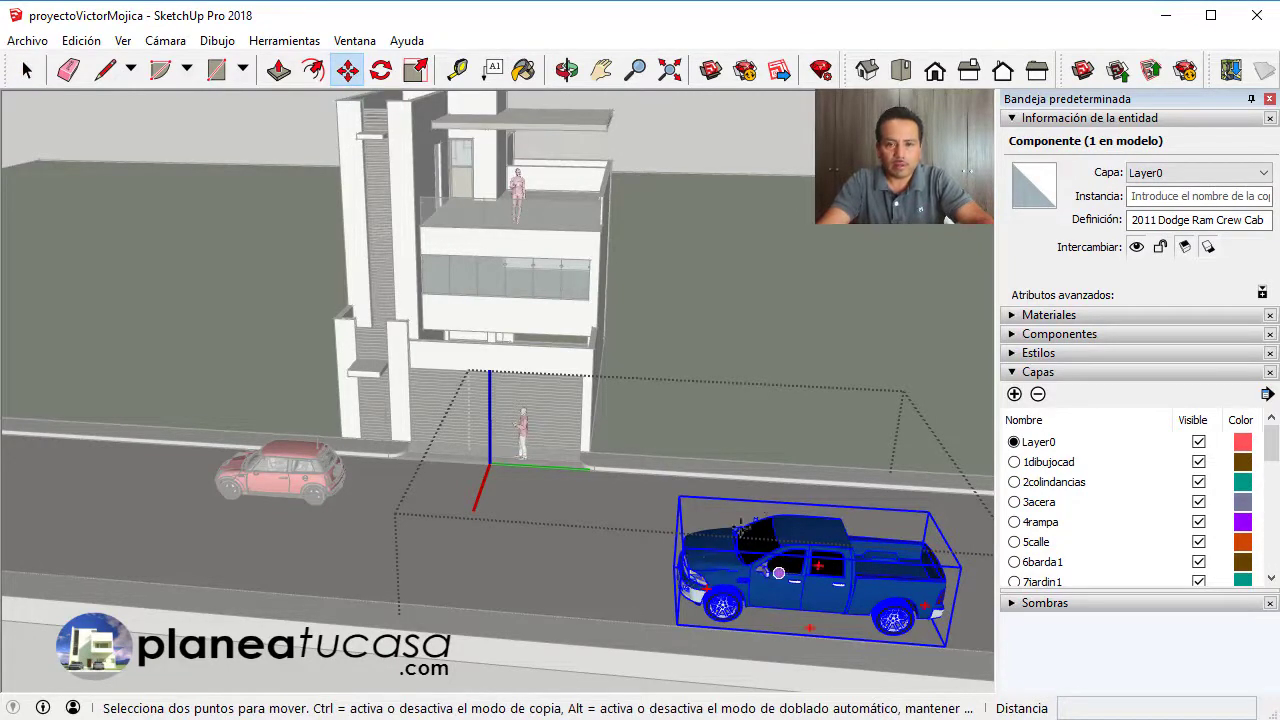
{"action": "left_click", "coordinate": [779, 573]}
{"action": "left_click", "coordinate": [760, 475]}
{"action": "scroll", "coordinate": [760, 475], "scroll_direction": "up", "scroll_amount": 3}
{"action": "left_click", "coordinate": [27, 70]}
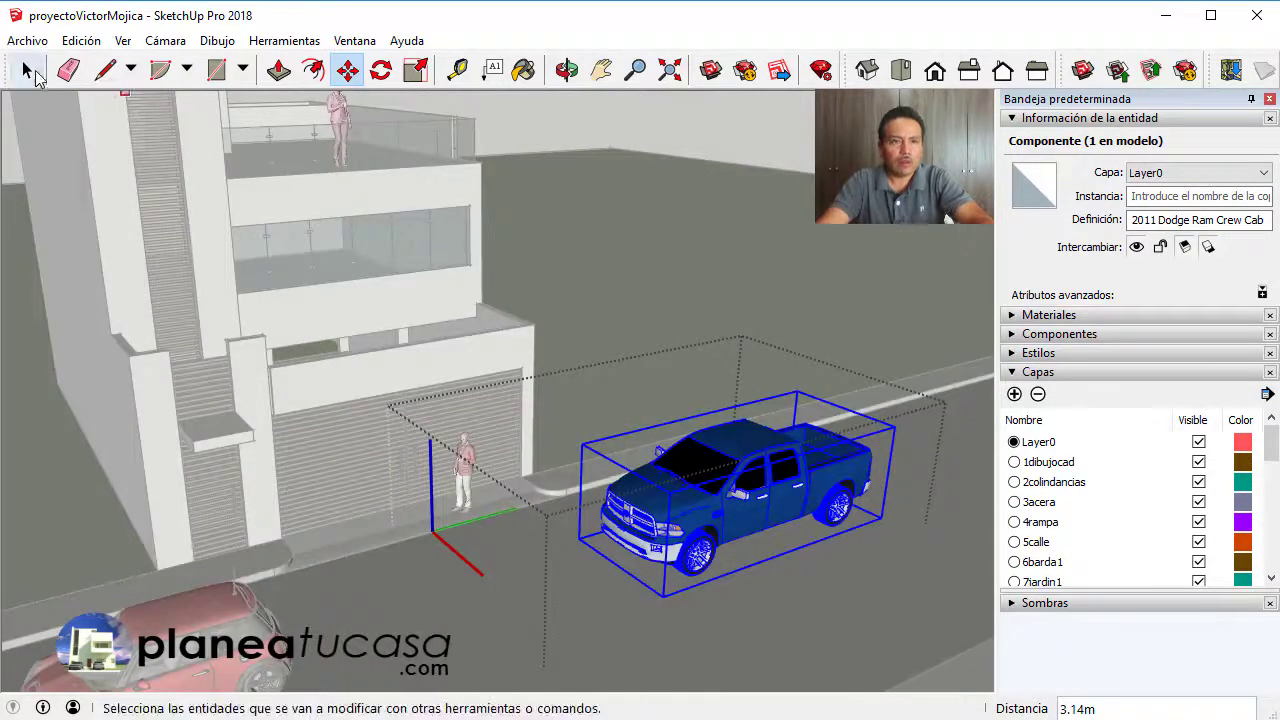
{"action": "left_click", "coordinate": [27, 70]}
{"action": "left_click", "coordinate": [796, 132]}
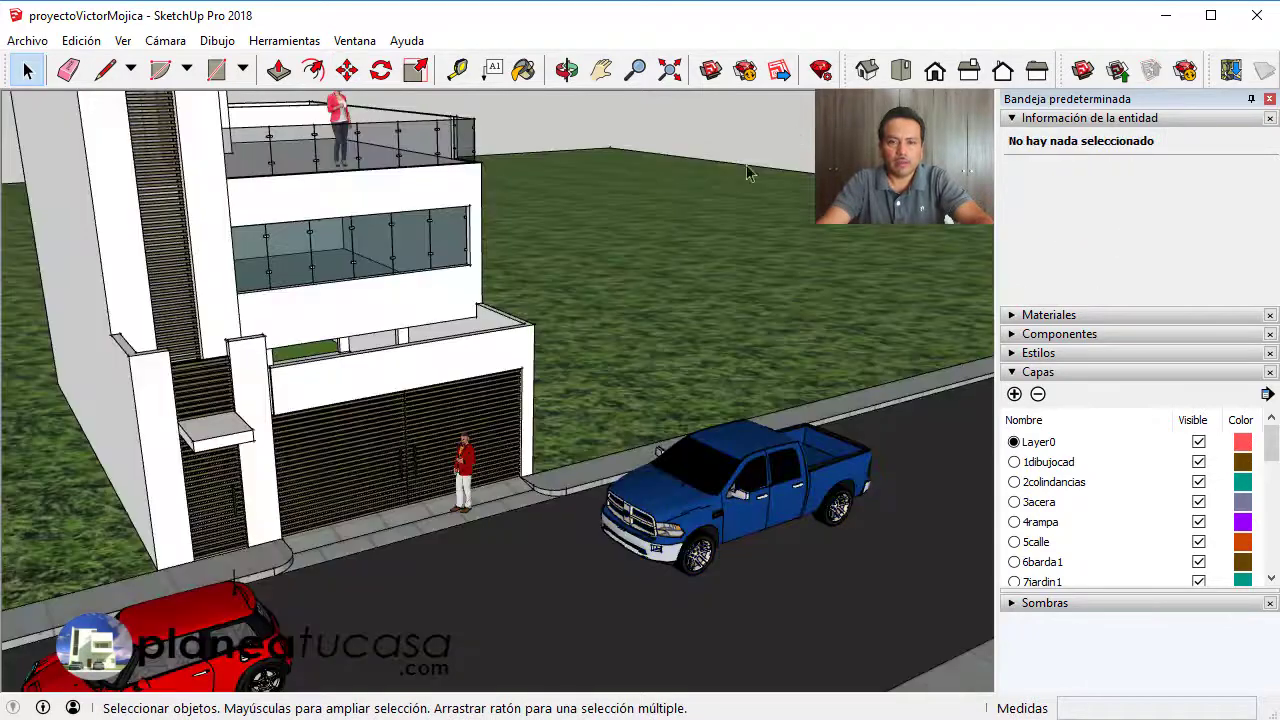
Step: Switch to the standard Right view with F3 and zoom in on the house and both cars
{"action": "left_click", "coordinate": [567, 70]}
{"action": "left_click_drag", "start_coordinate": [629, 349], "coordinate": [553, 363]}
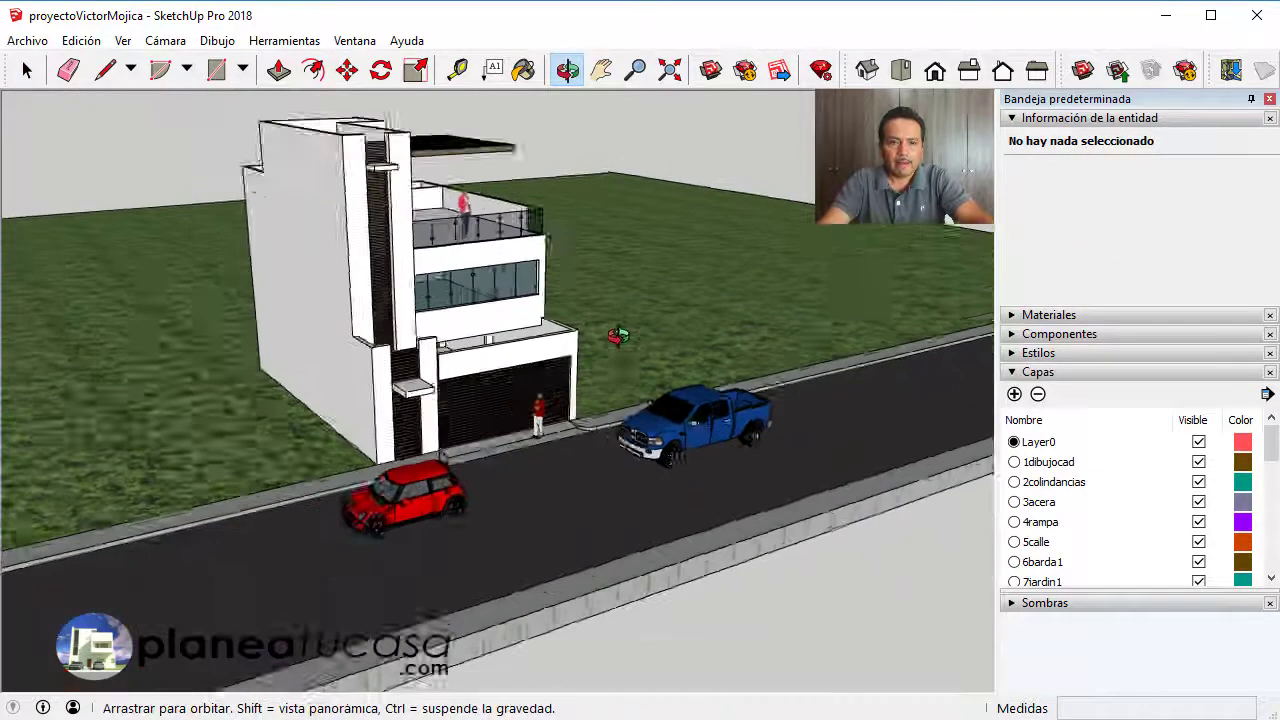
{"action": "key", "text": "F3"}
{"action": "scroll", "coordinate": [574, 257], "scroll_direction": "up", "scroll_amount": 1}
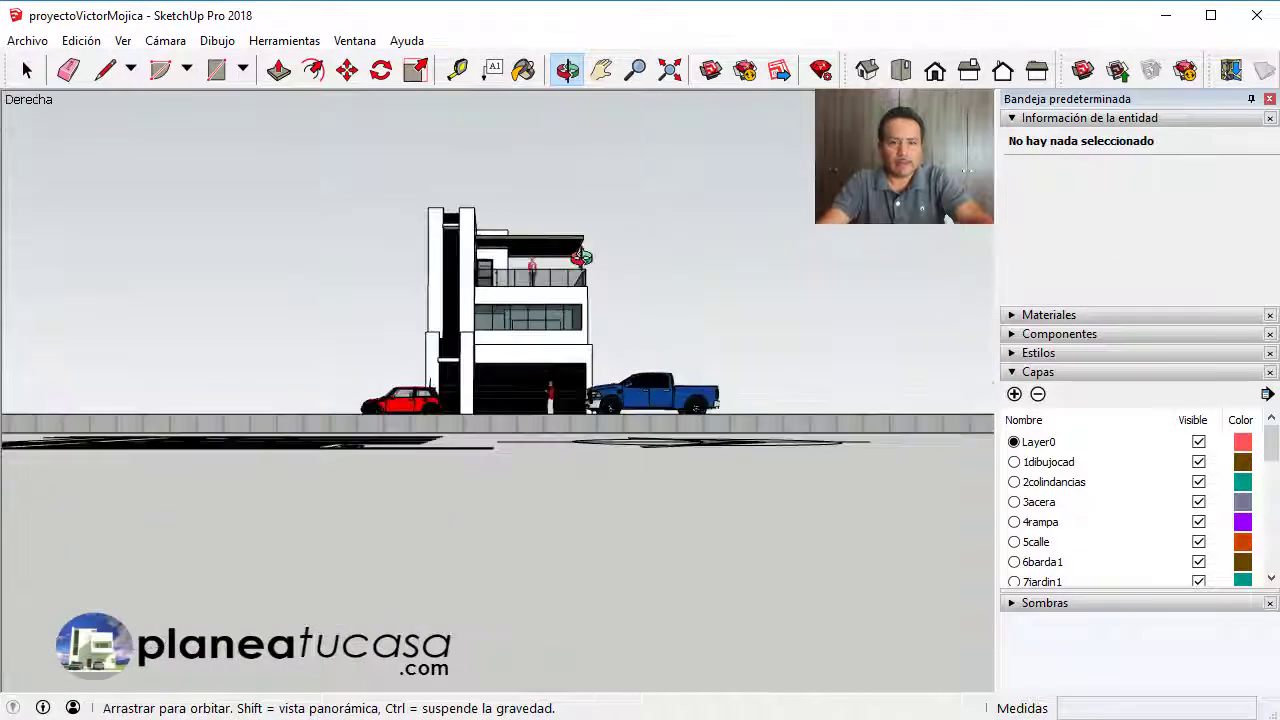
{"action": "scroll", "coordinate": [574, 257], "scroll_direction": "up", "scroll_amount": 3}
{"action": "scroll", "coordinate": [574, 257], "scroll_direction": "up", "scroll_amount": 1}
{"action": "scroll", "coordinate": [518, 460], "scroll_direction": "up", "scroll_amount": 1}
{"action": "scroll", "coordinate": [520, 462], "scroll_direction": "up", "scroll_amount": 1}
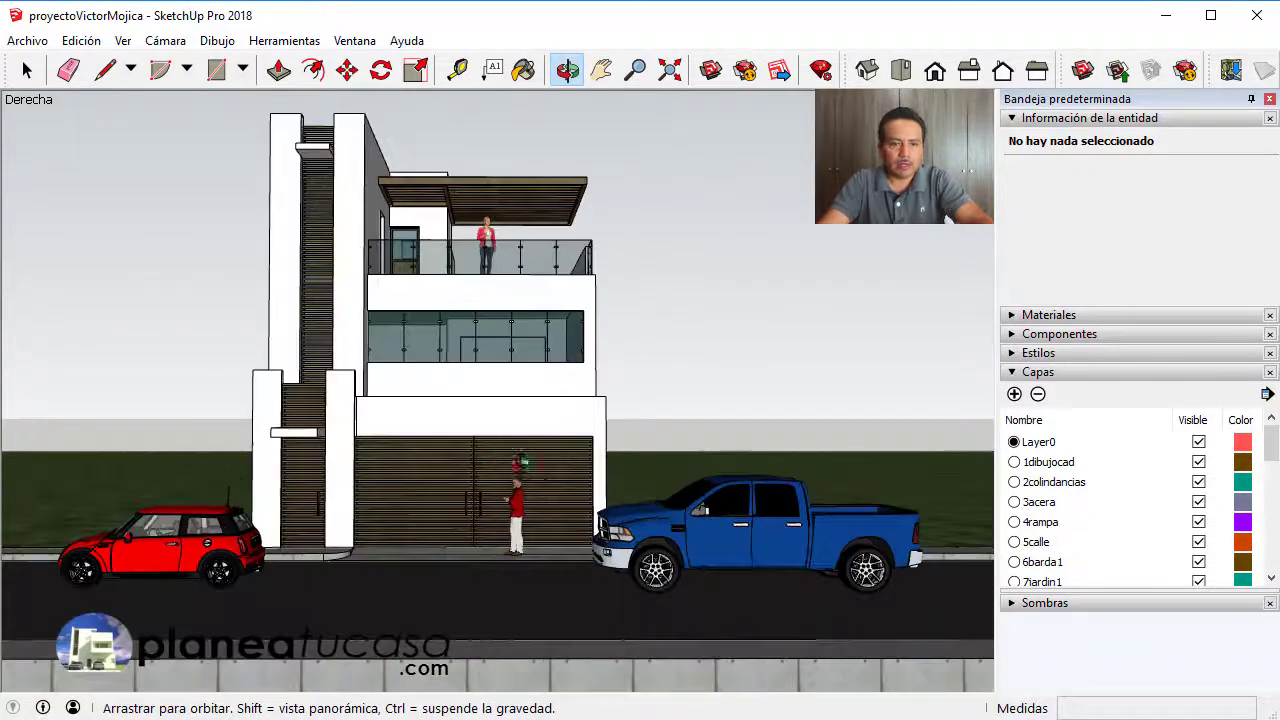
{"action": "scroll", "coordinate": [686, 414], "scroll_direction": "down", "scroll_amount": 1}
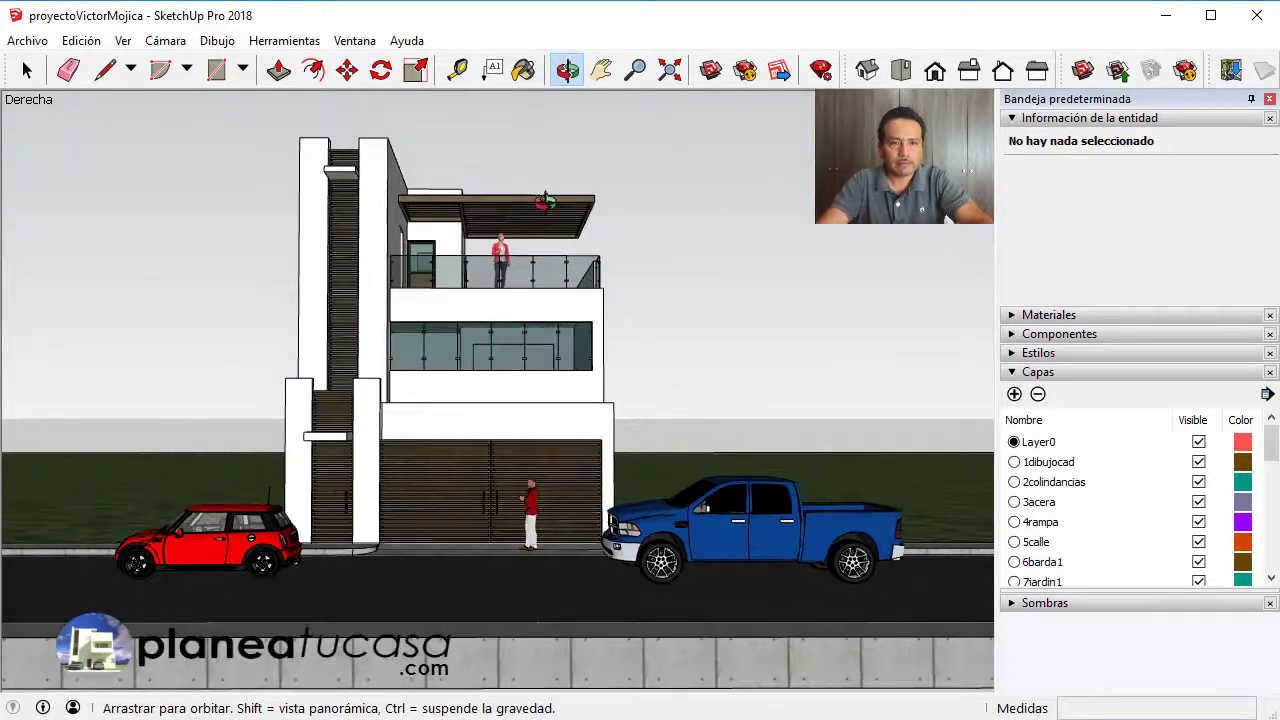
{"action": "scroll", "coordinate": [420, 216], "scroll_direction": "up", "scroll_amount": 2}
{"action": "scroll", "coordinate": [427, 250], "scroll_direction": "up", "scroll_amount": 1}
{"action": "scroll", "coordinate": [529, 281], "scroll_direction": "up", "scroll_amount": 1}
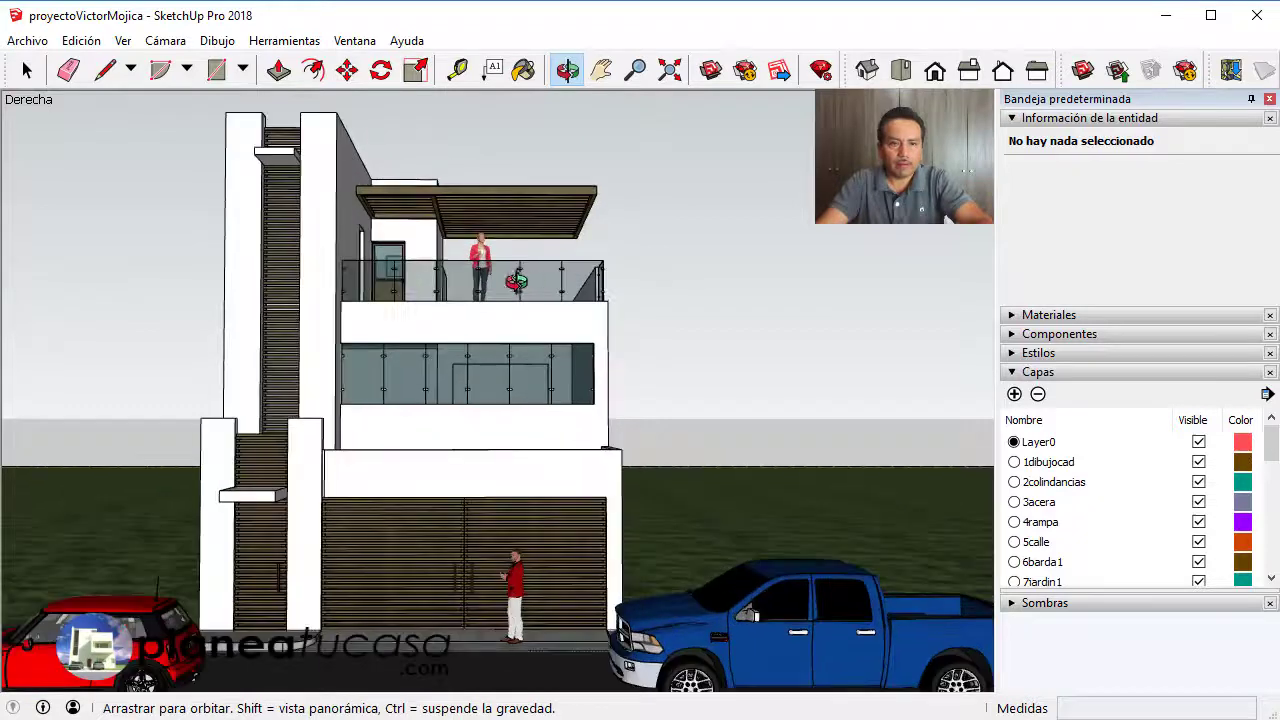